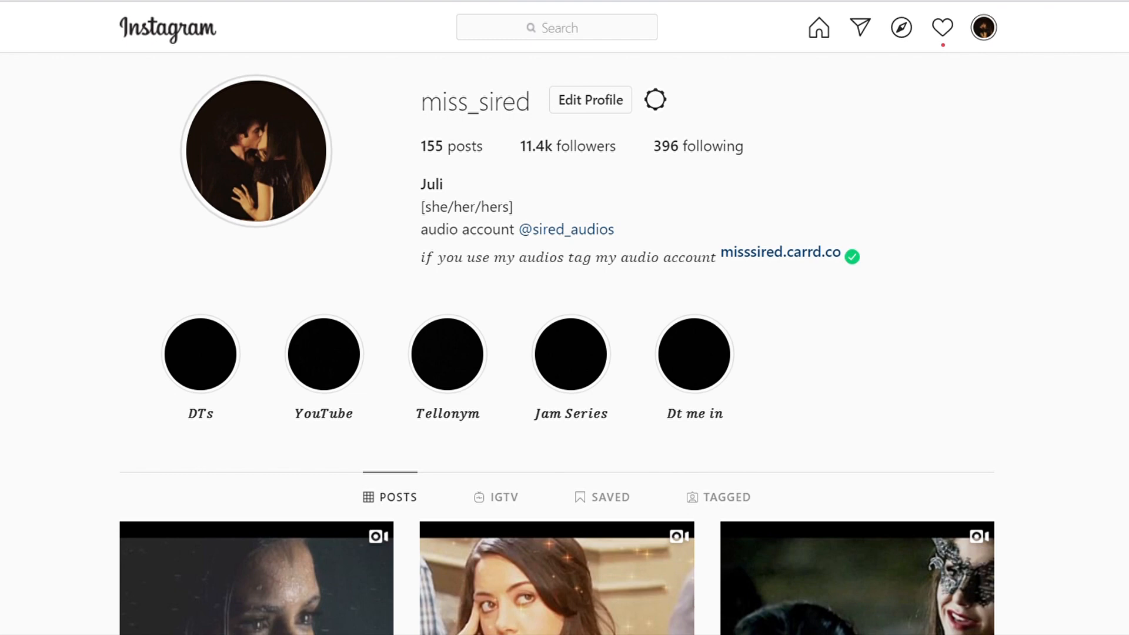
Browse the video posts on the Instagram profile.
{"action": "scroll", "coordinate": [556, 341], "scroll_direction": "down", "scroll_amount": 10}
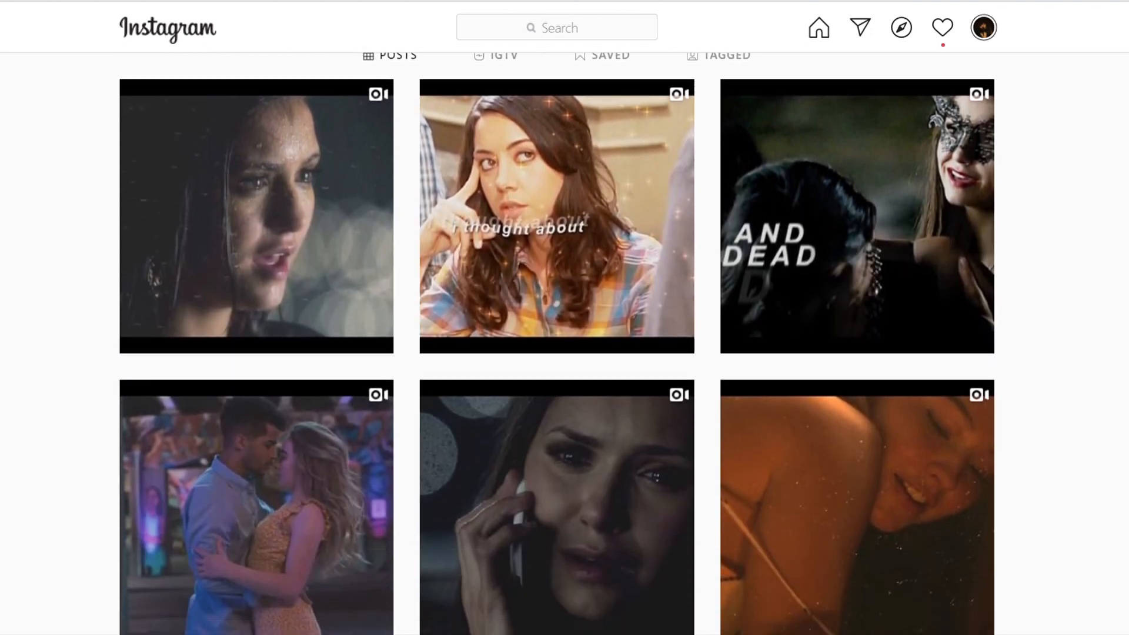
{"action": "scroll", "coordinate": [556, 341], "scroll_direction": "down", "scroll_amount": 12}
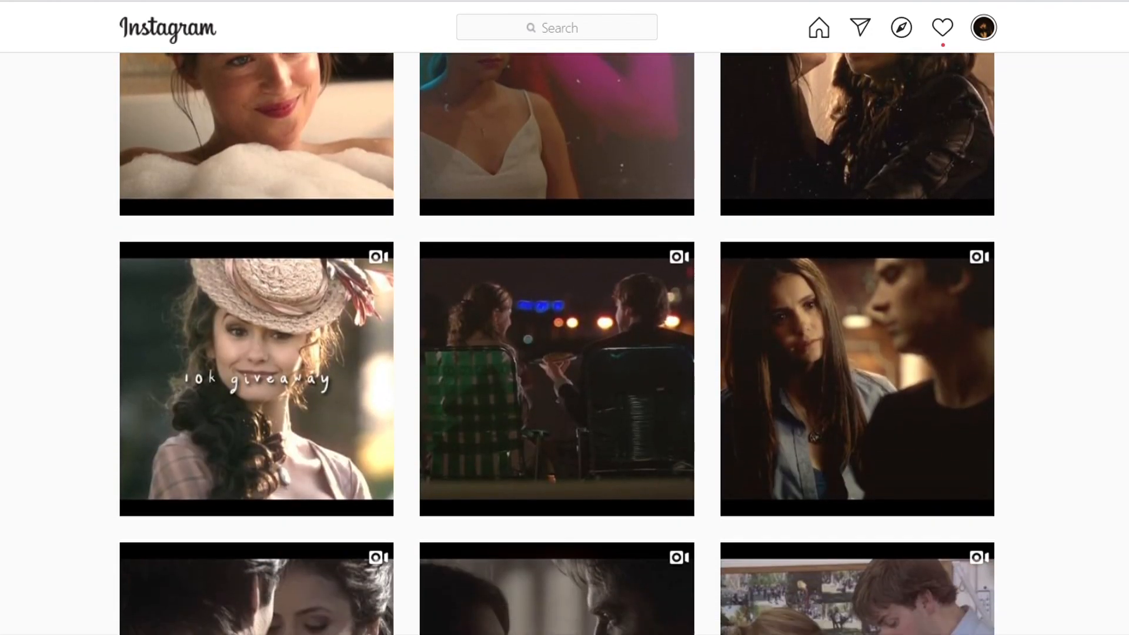
{"action": "scroll", "coordinate": [556, 341], "scroll_direction": "down", "scroll_amount": 6}
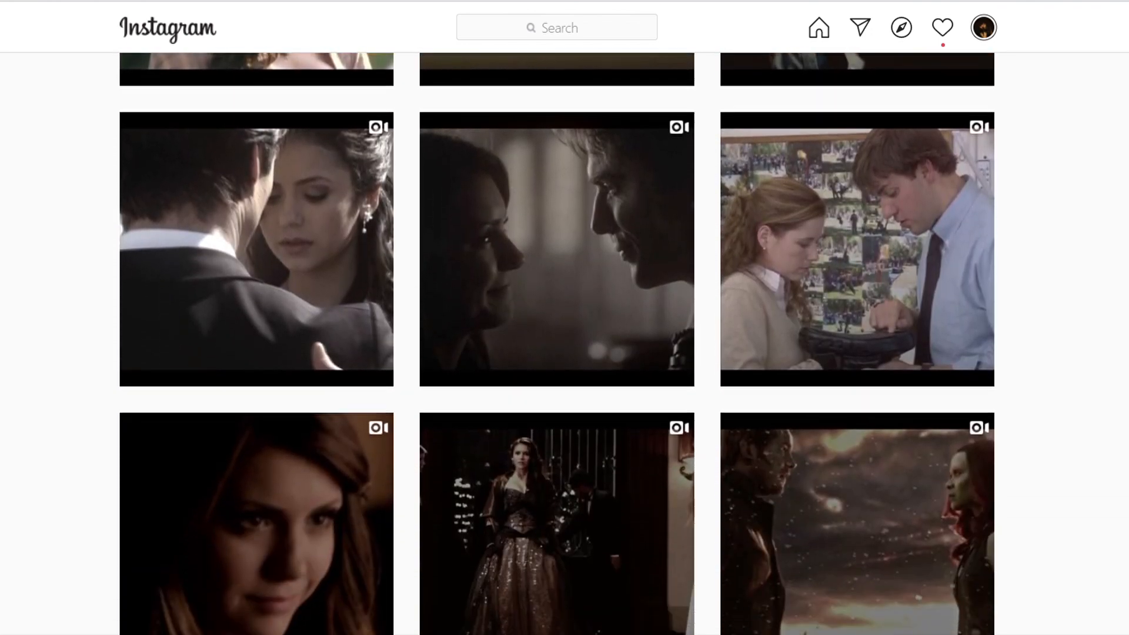
{"action": "scroll", "coordinate": [557, 341], "scroll_direction": "down", "scroll_amount": 5}
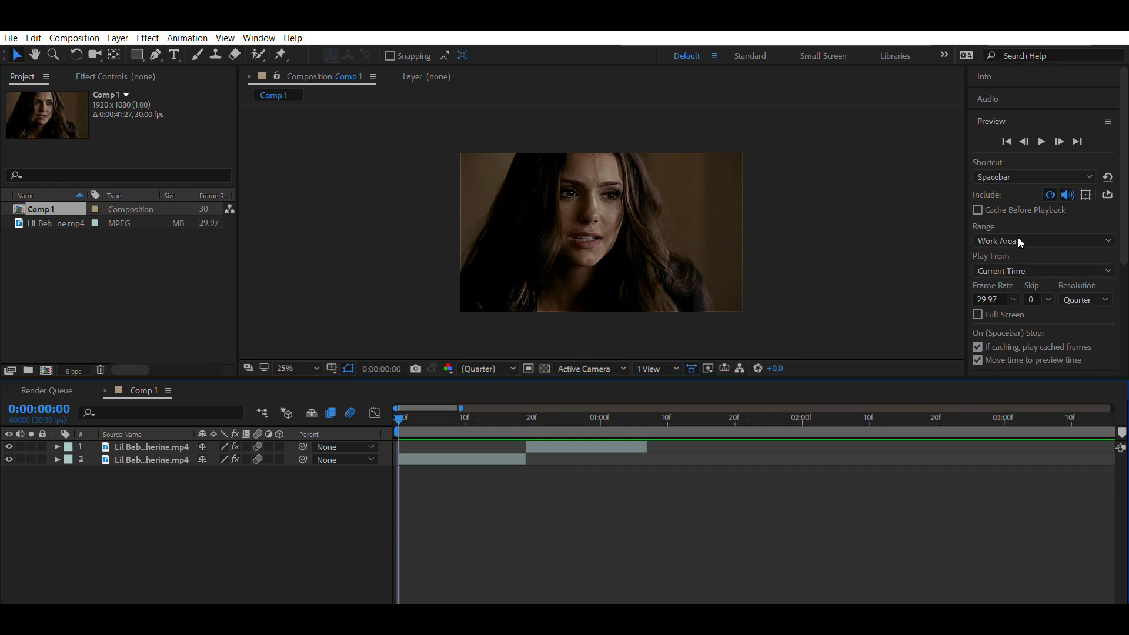
Search the effects and presets for S_blurmo, and clear the search.
{"action": "scroll", "coordinate": [999, 233], "scroll_direction": "down", "scroll_amount": 3}
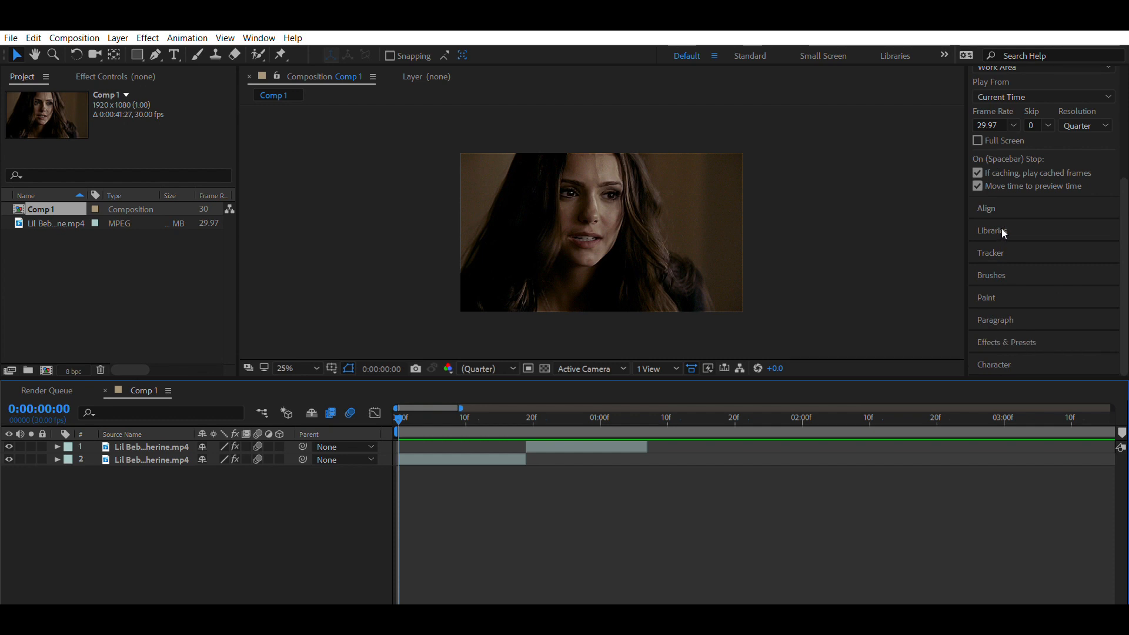
{"action": "left_click", "coordinate": [1014, 336]}
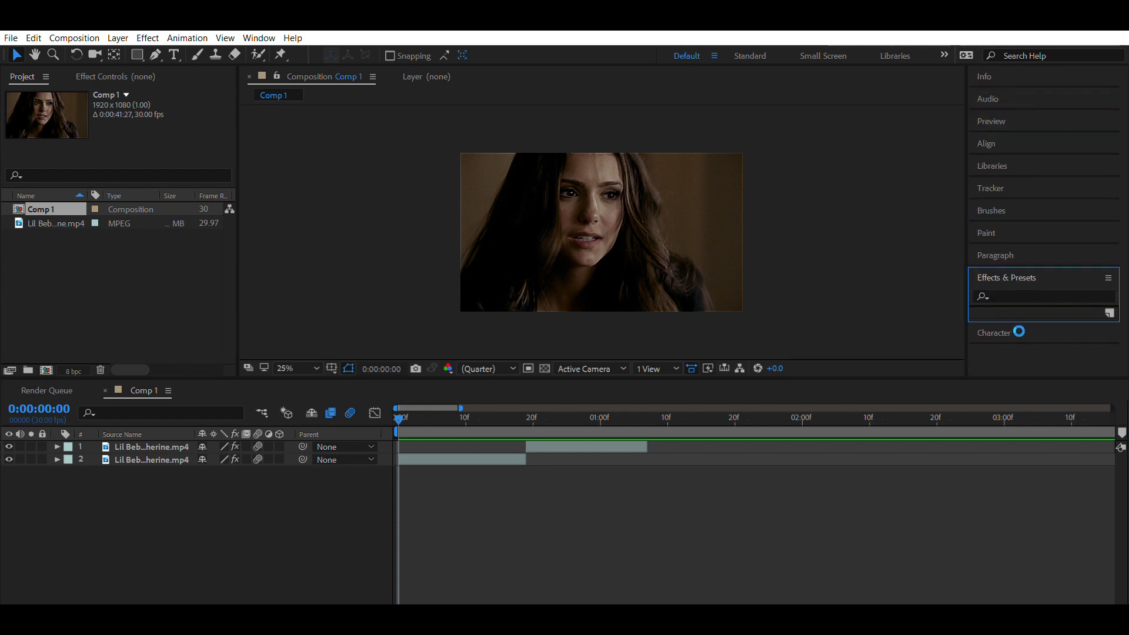
{"action": "left_click", "coordinate": [1024, 292]}
{"action": "type", "text": "S-bl"}
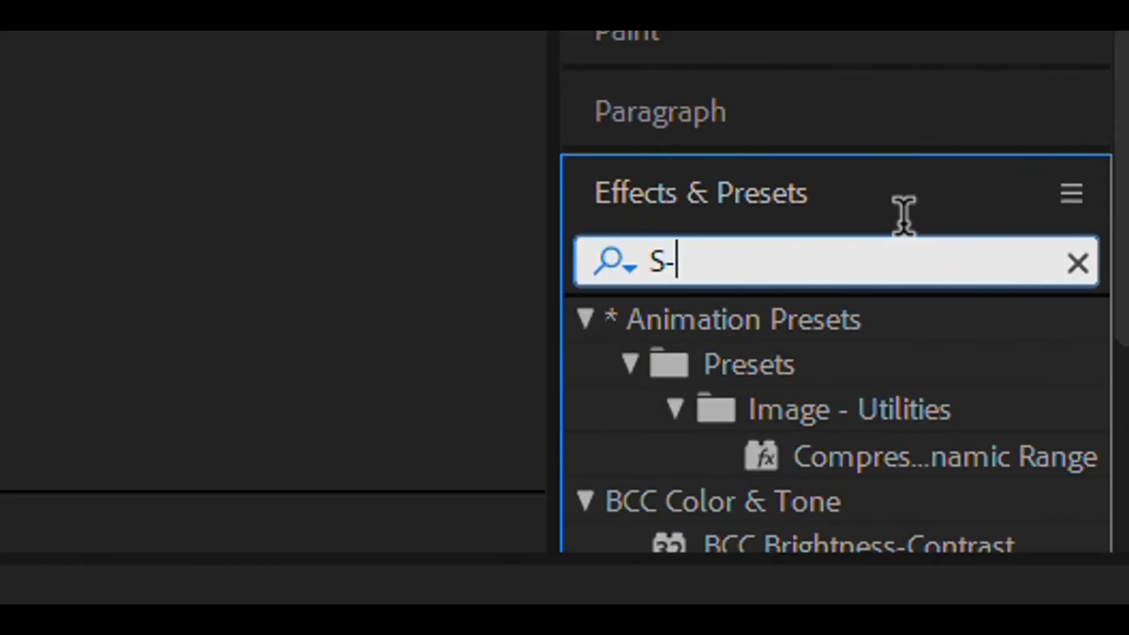
{"action": "key", "text": "BackSpace"}
{"action": "key", "text": "BackSpace"}
{"action": "key", "text": "BackSpace"}
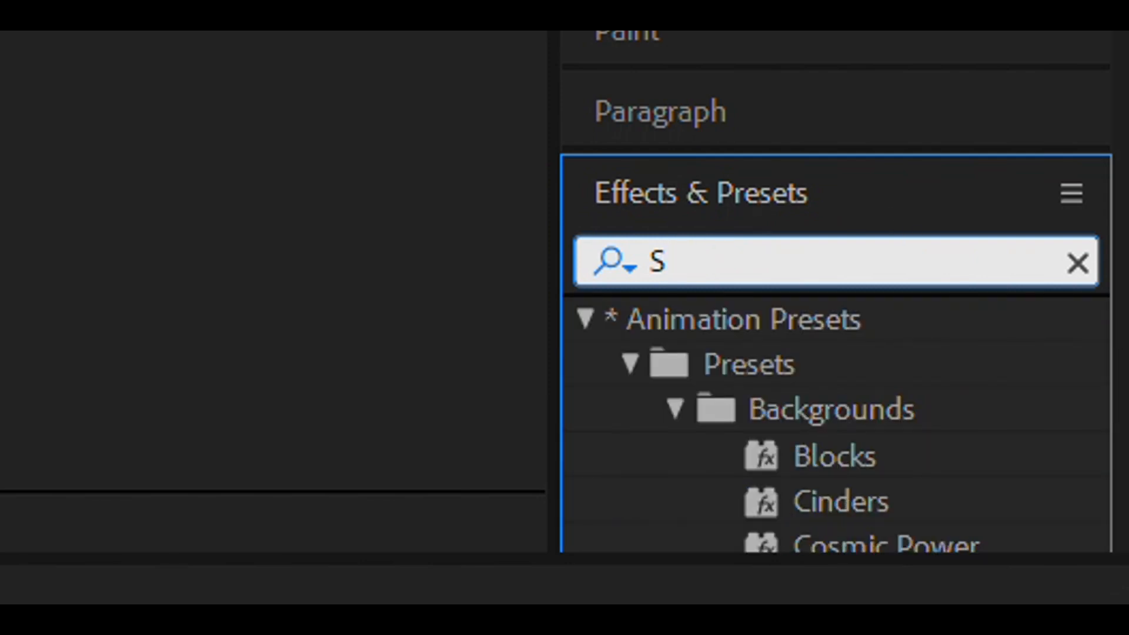
{"action": "type", "text": "_blurmo"}
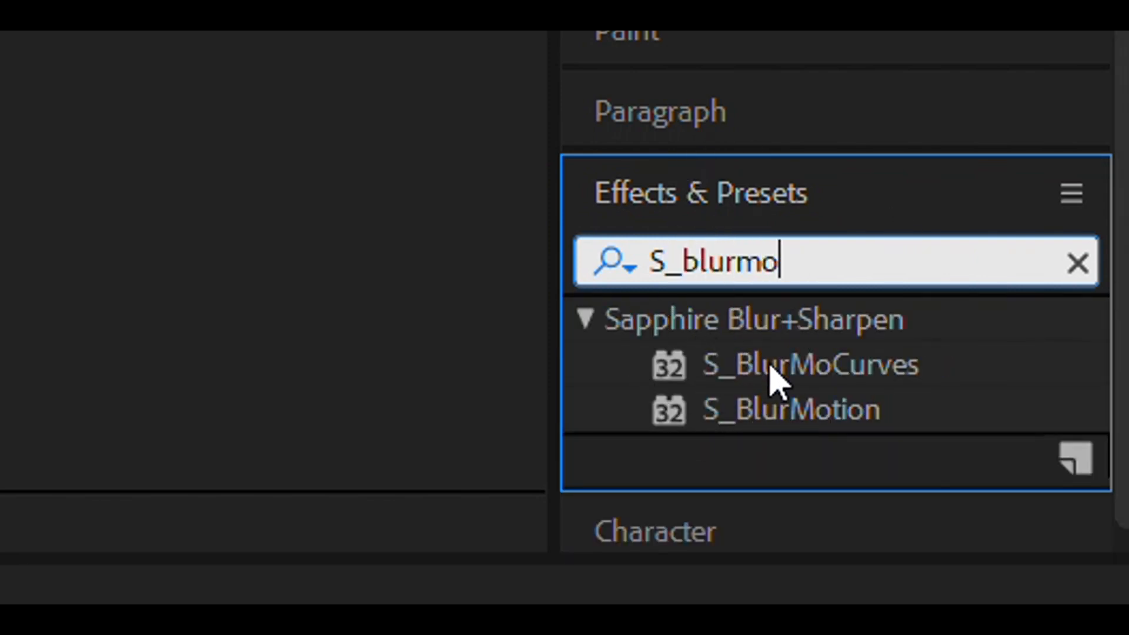
{"action": "left_click", "coordinate": [1078, 263]}
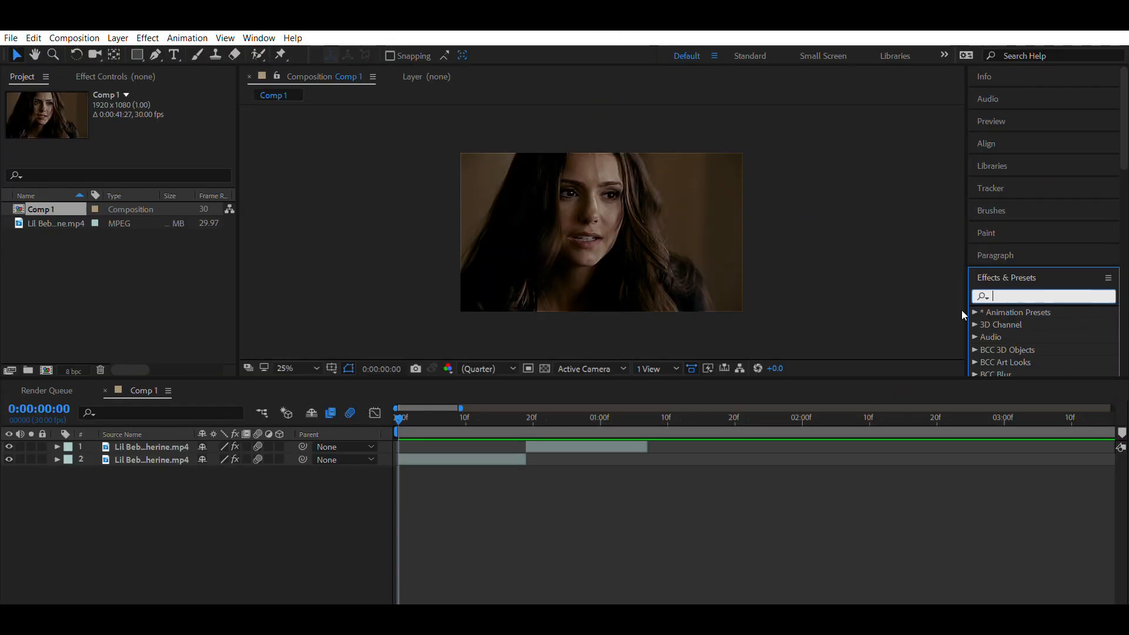
Examine the Transform properties of layer 2, including its position, scale and rotation.
{"action": "left_click", "coordinate": [178, 497]}
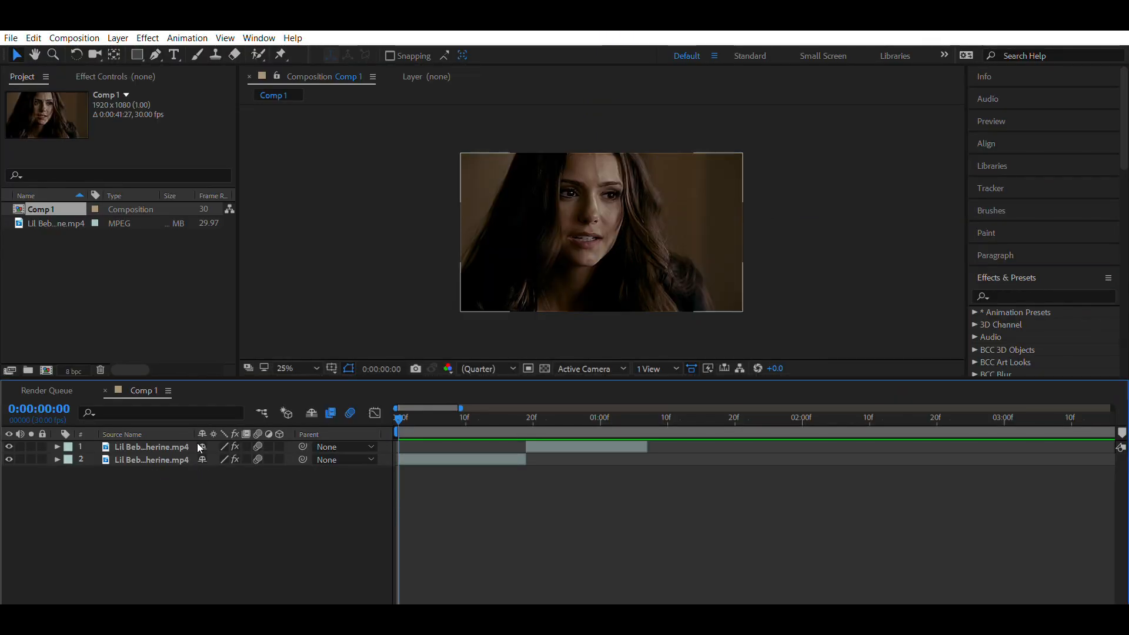
{"action": "left_click", "coordinate": [57, 460]}
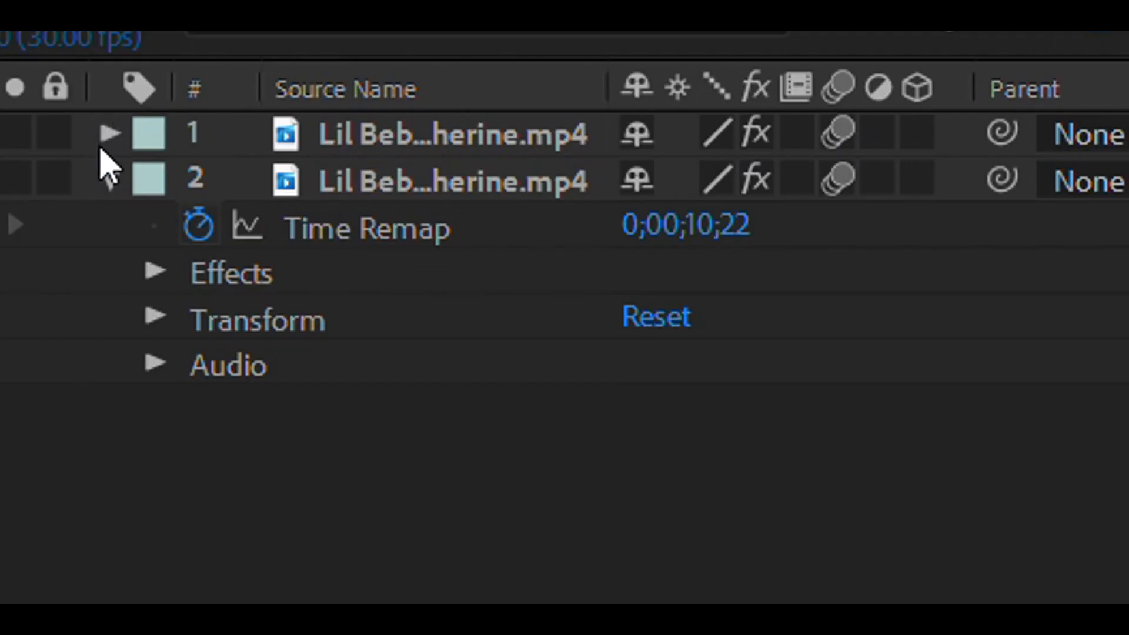
{"action": "left_click", "coordinate": [155, 318]}
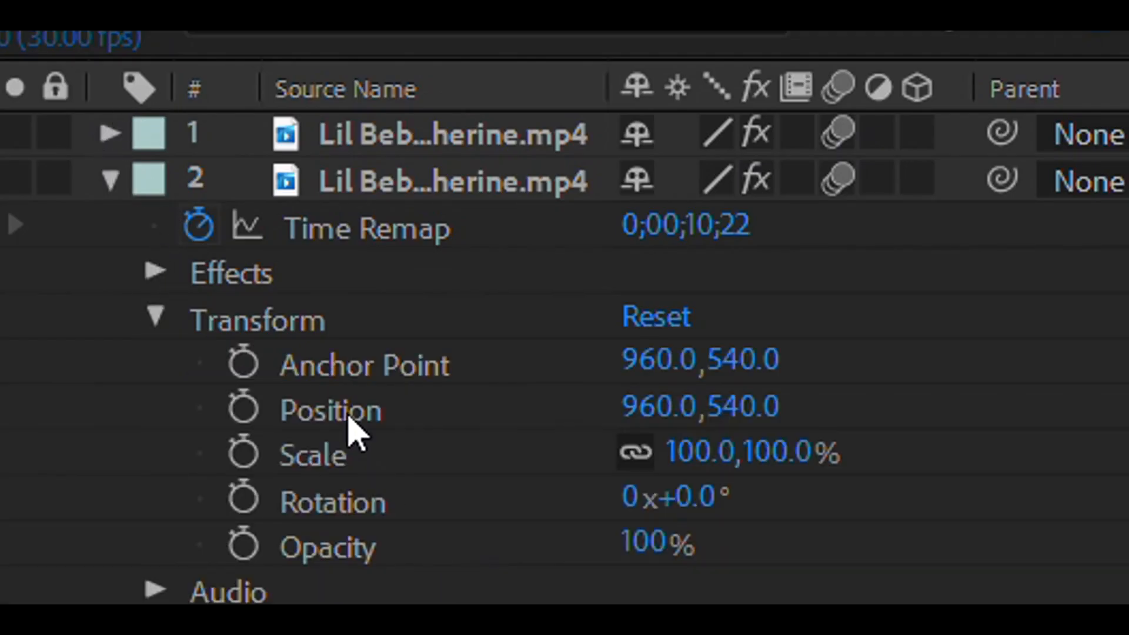
{"action": "left_click", "coordinate": [321, 462]}
{"action": "left_click", "coordinate": [329, 497]}
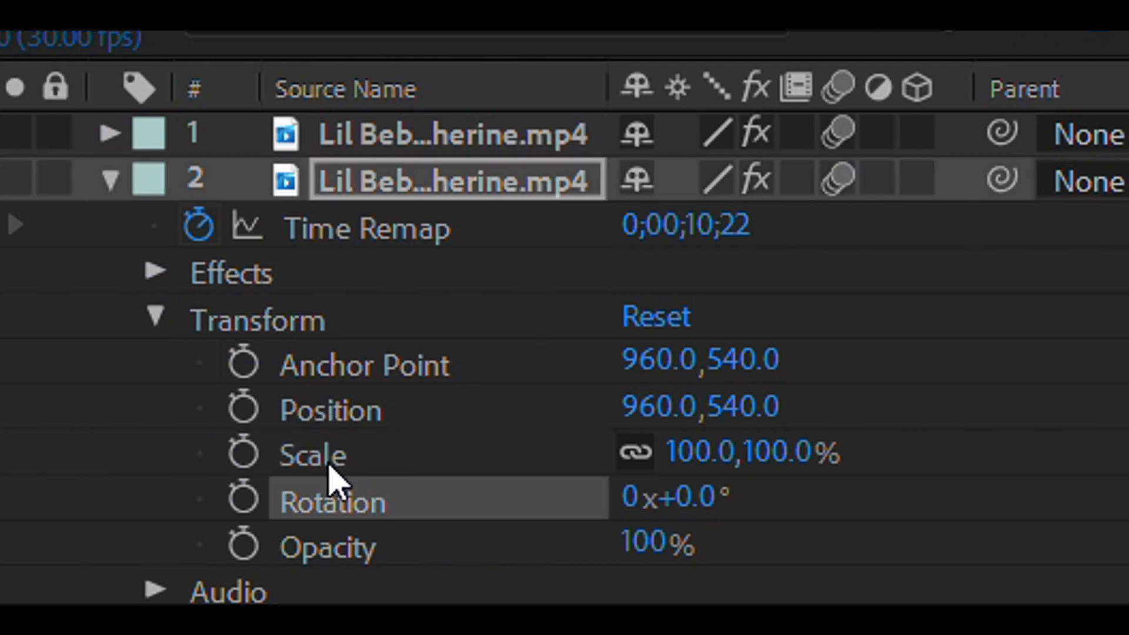
{"action": "left_click", "coordinate": [344, 408]}
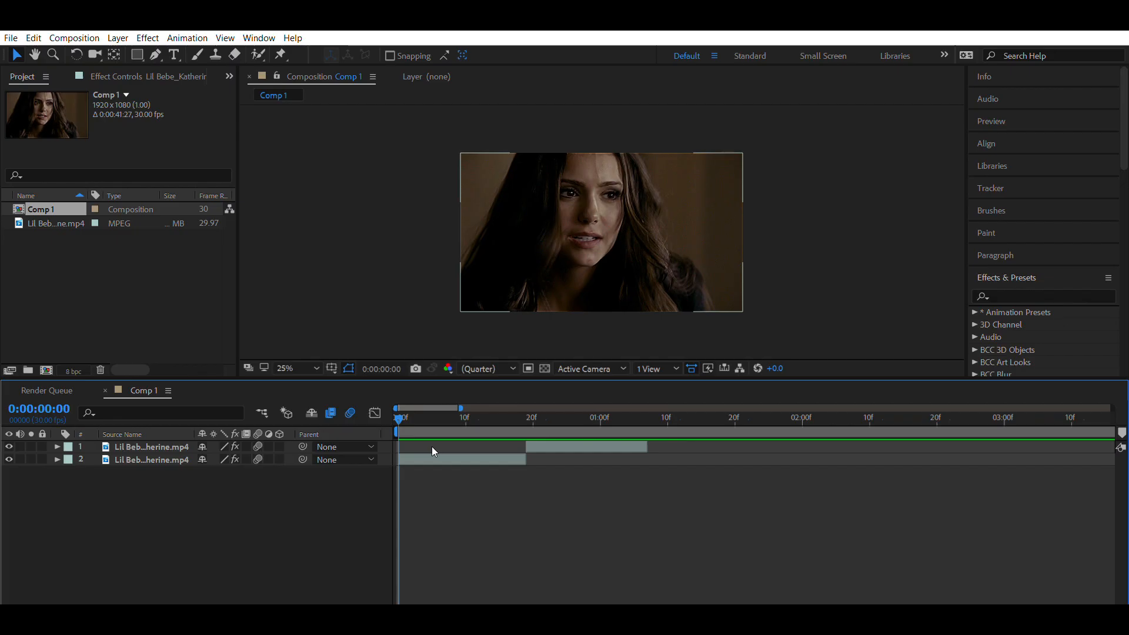
{"action": "left_click", "coordinate": [433, 457]}
{"action": "left_click", "coordinate": [772, 259]}
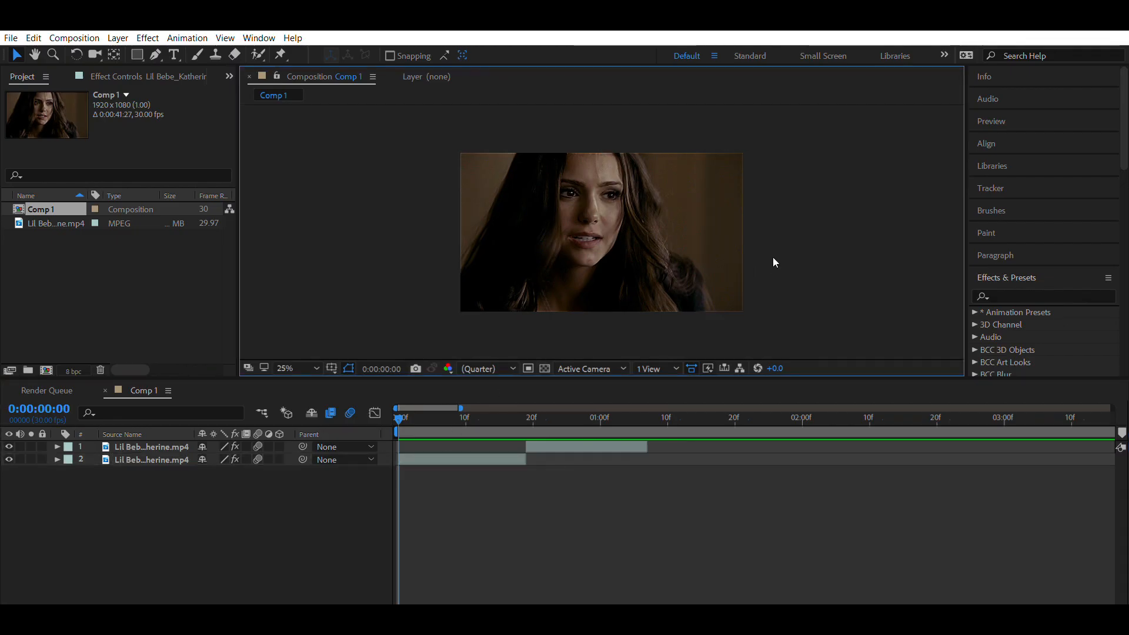
{"action": "left_click", "coordinate": [472, 450]}
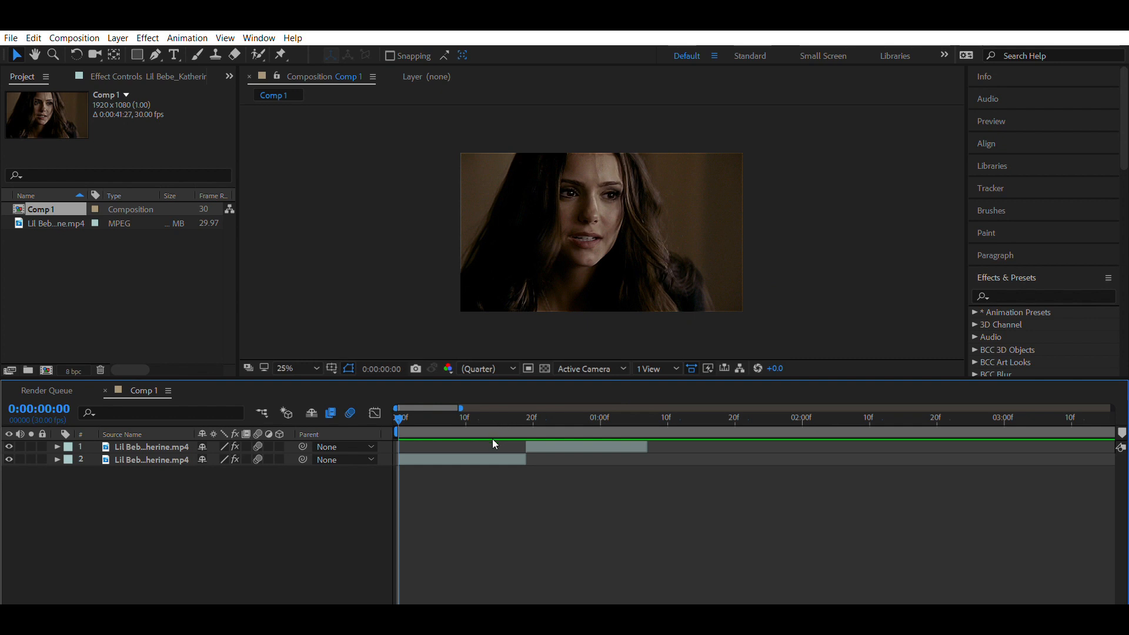
{"action": "left_click", "coordinate": [492, 458]}
{"action": "left_click", "coordinate": [801, 275]}
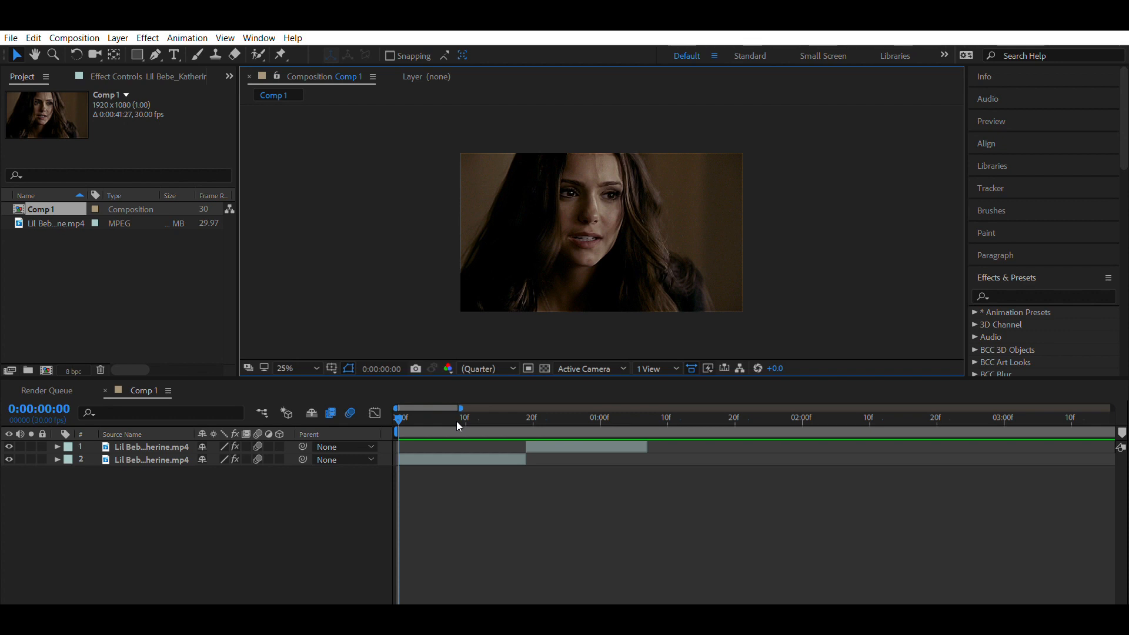
{"action": "left_click", "coordinate": [491, 458]}
{"action": "left_click_drag", "start_coordinate": [486, 422], "coordinate": [404, 419]}
{"action": "key", "text": "ctrl+Up"}
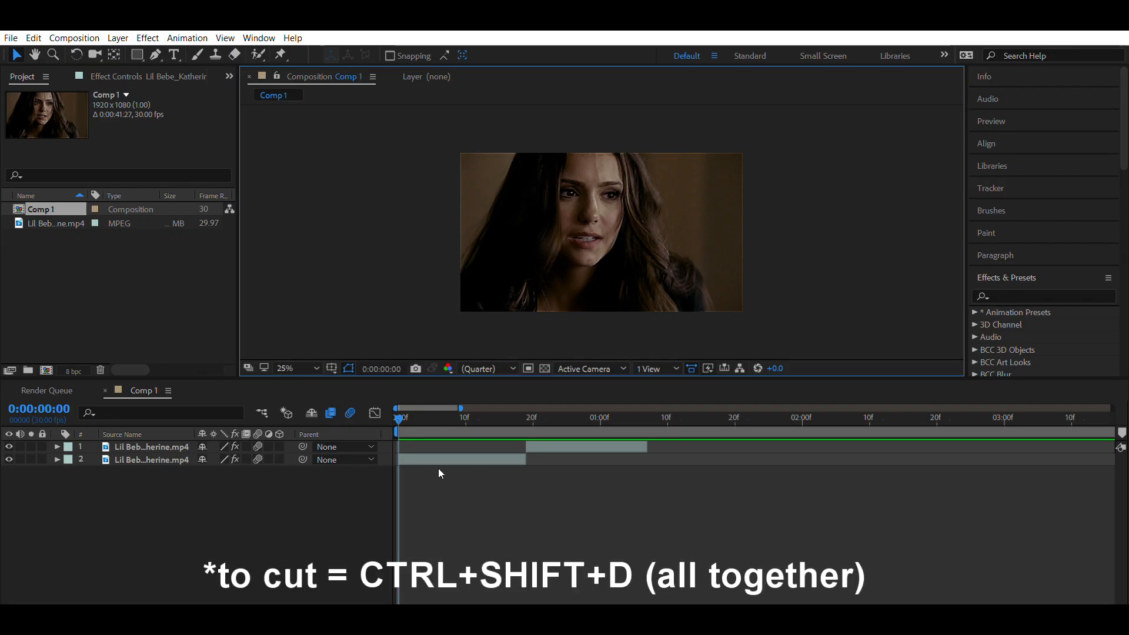
Scrub the timeline across the cut between the two clips at frame 19 to compare both scenes.
{"action": "left_click", "coordinate": [441, 460]}
{"action": "left_click", "coordinate": [526, 410]}
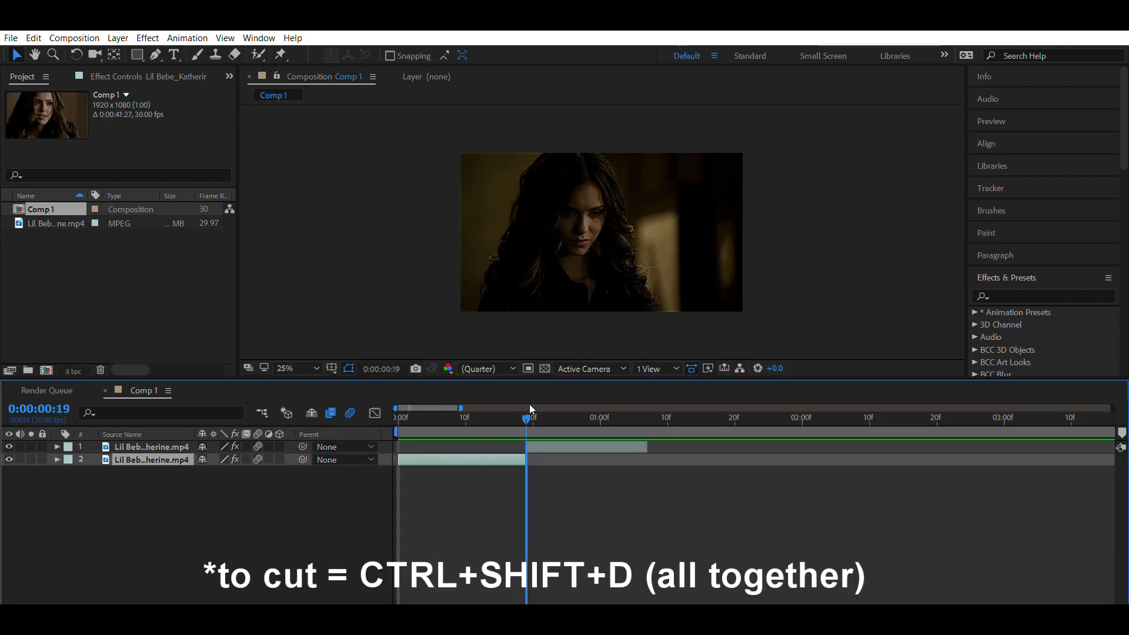
{"action": "key", "text": "Home"}
{"action": "left_click", "coordinate": [435, 480]}
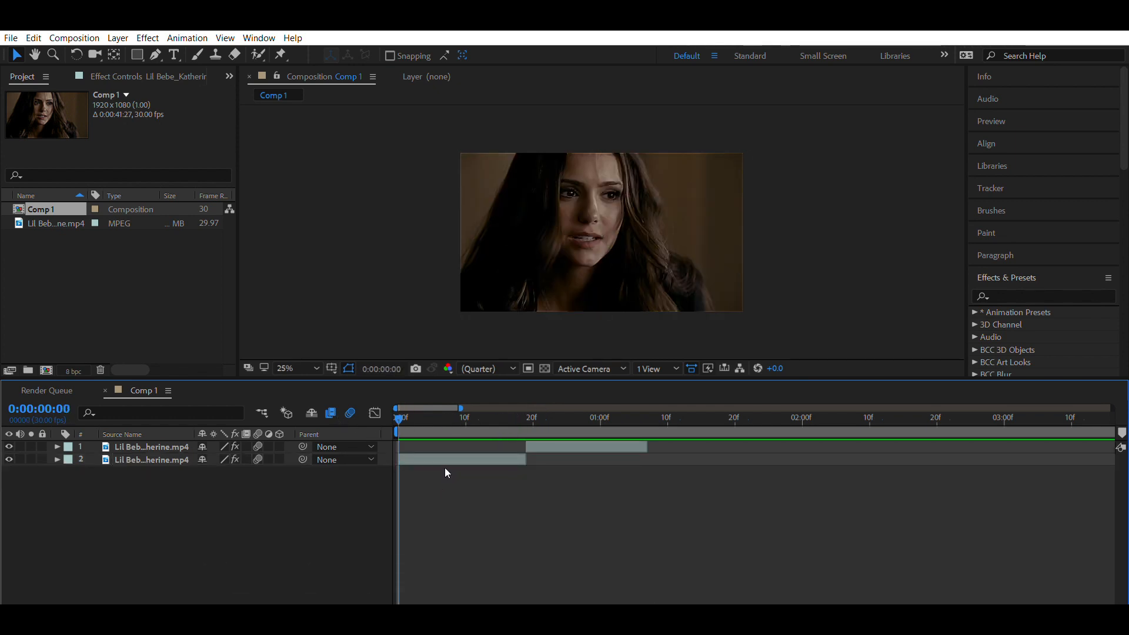
{"action": "left_click", "coordinate": [513, 418]}
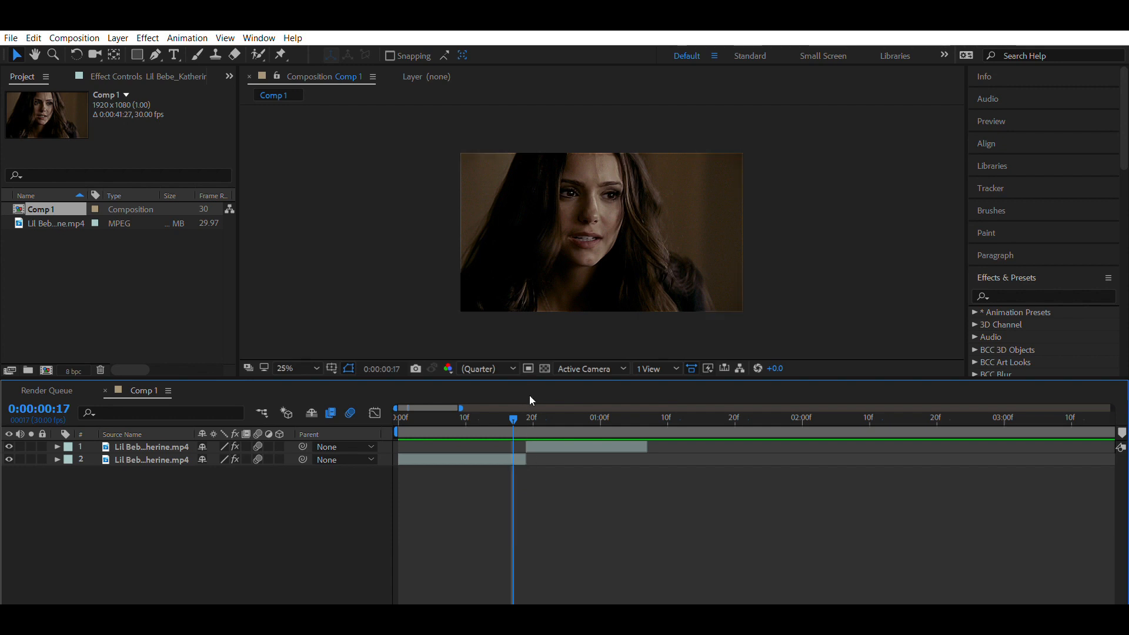
{"action": "left_click", "coordinate": [551, 417]}
{"action": "left_click_drag", "start_coordinate": [551, 417], "coordinate": [566, 416]}
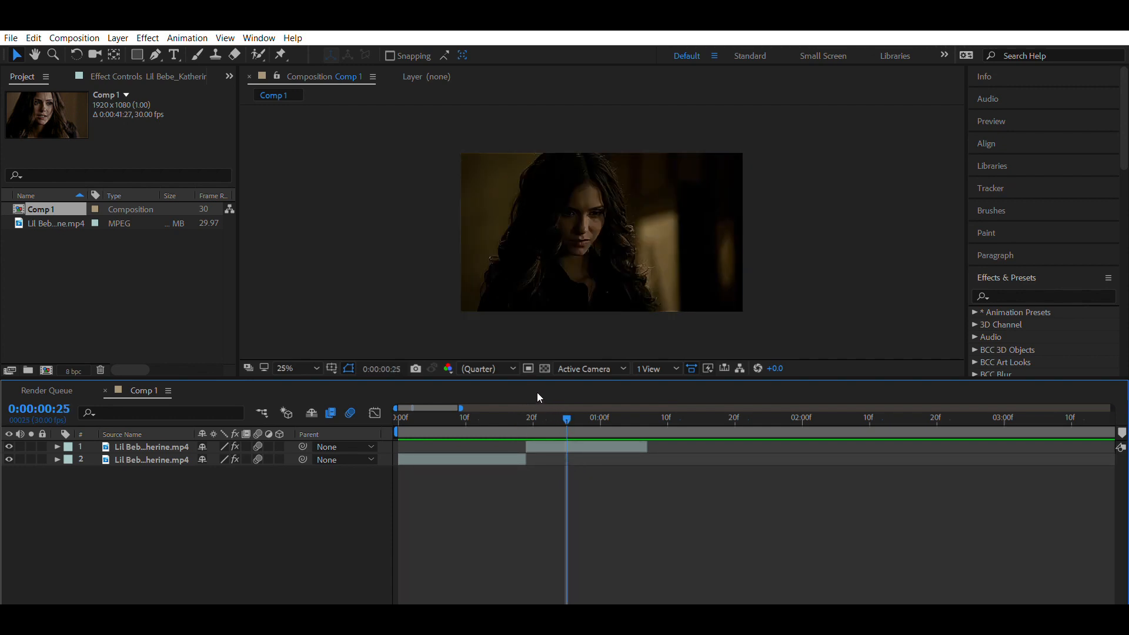
{"action": "left_click", "coordinate": [488, 416]}
{"action": "left_click", "coordinate": [521, 458]}
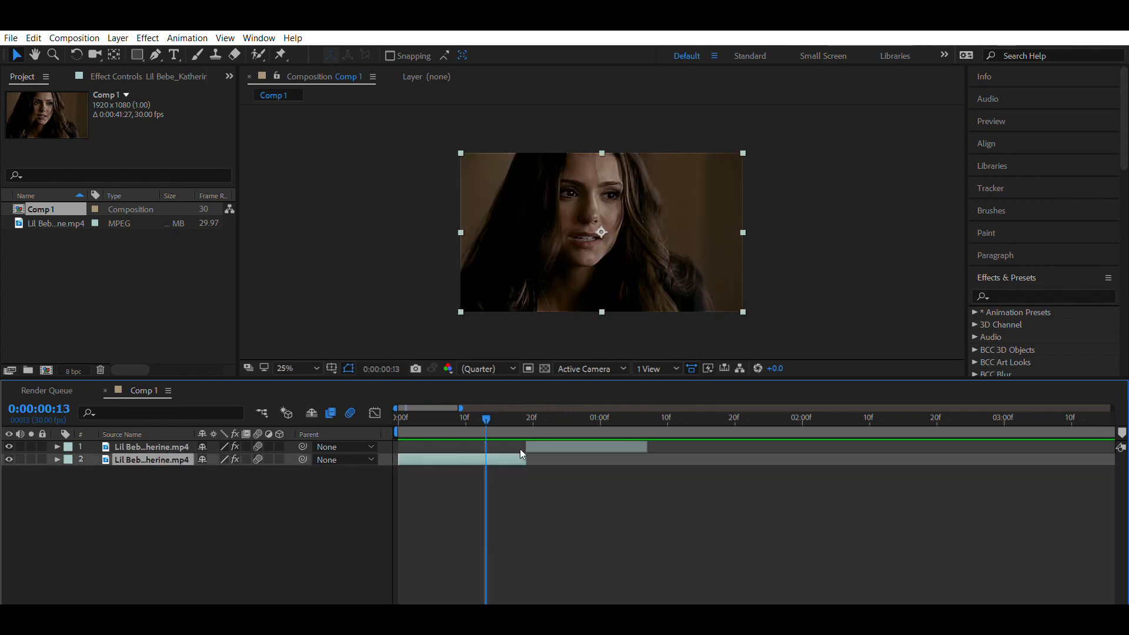
{"action": "left_click", "coordinate": [525, 417]}
{"action": "left_click", "coordinate": [560, 469]}
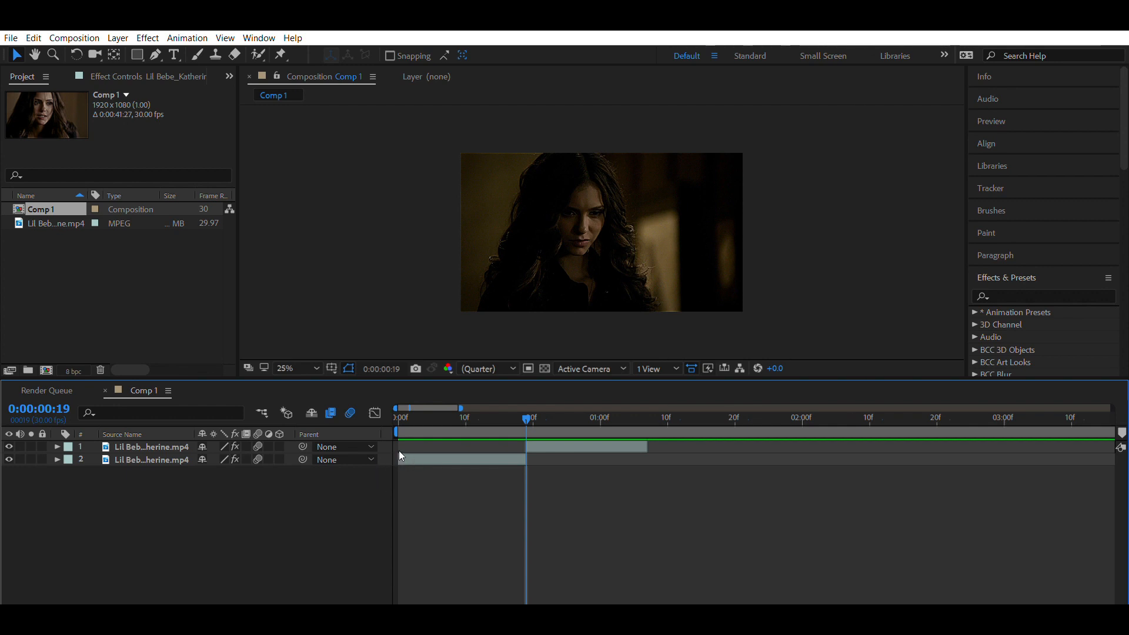
{"action": "left_click", "coordinate": [497, 457]}
{"action": "left_click", "coordinate": [504, 471]}
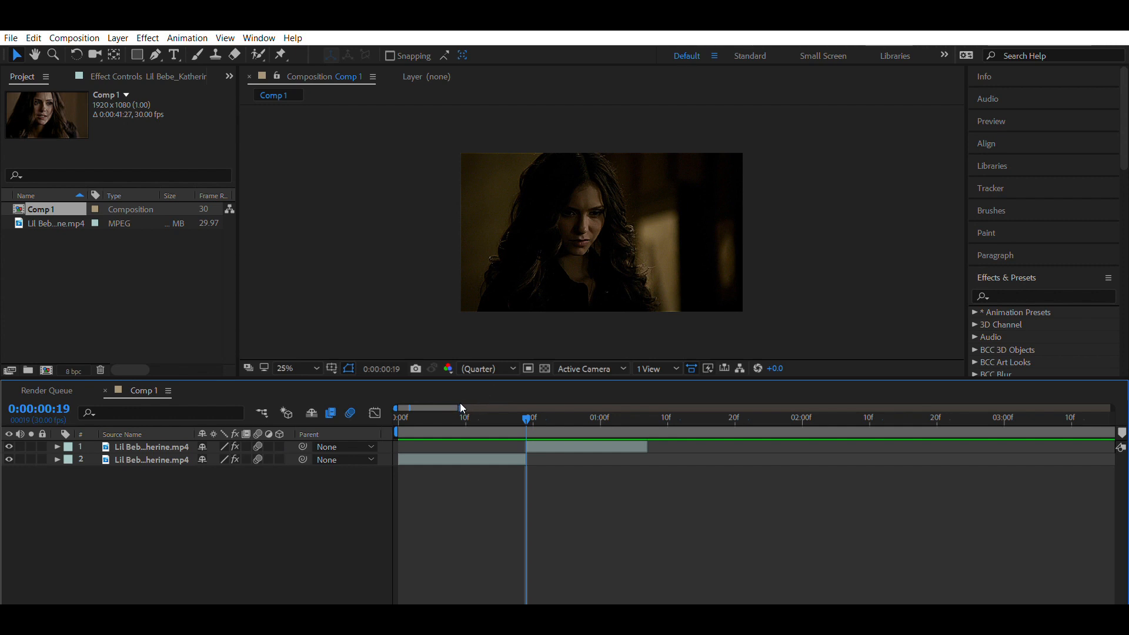
Return the playhead to the start and enable Pixel Motion frame blending on both clip layers.
{"action": "key", "text": "Home"}
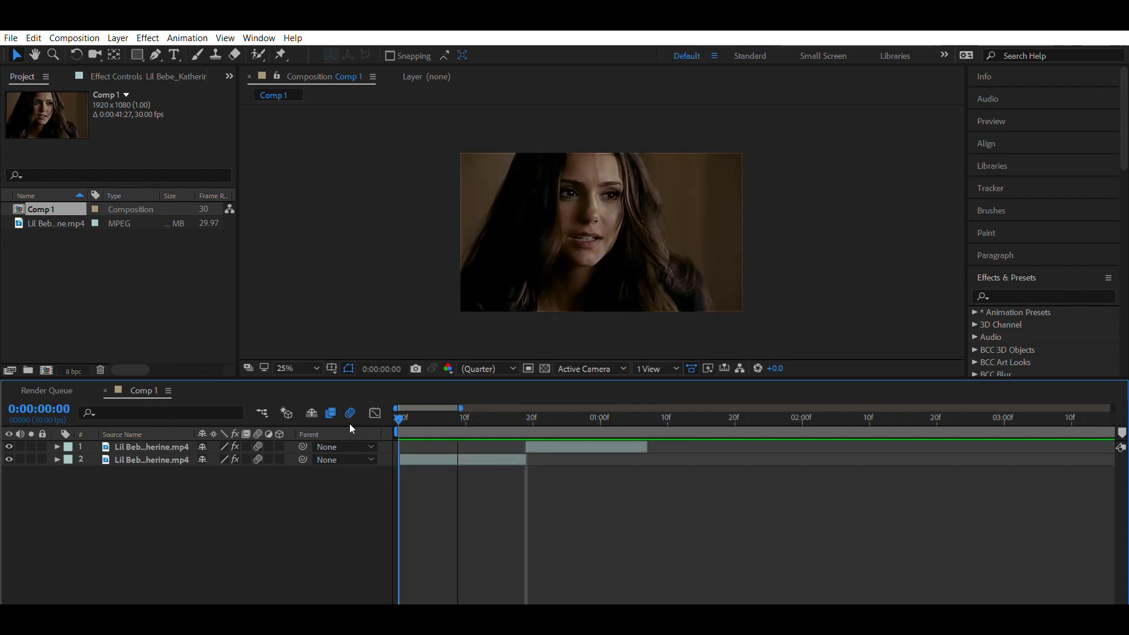
{"action": "left_click", "coordinate": [434, 460]}
{"action": "left_click", "coordinate": [439, 470]}
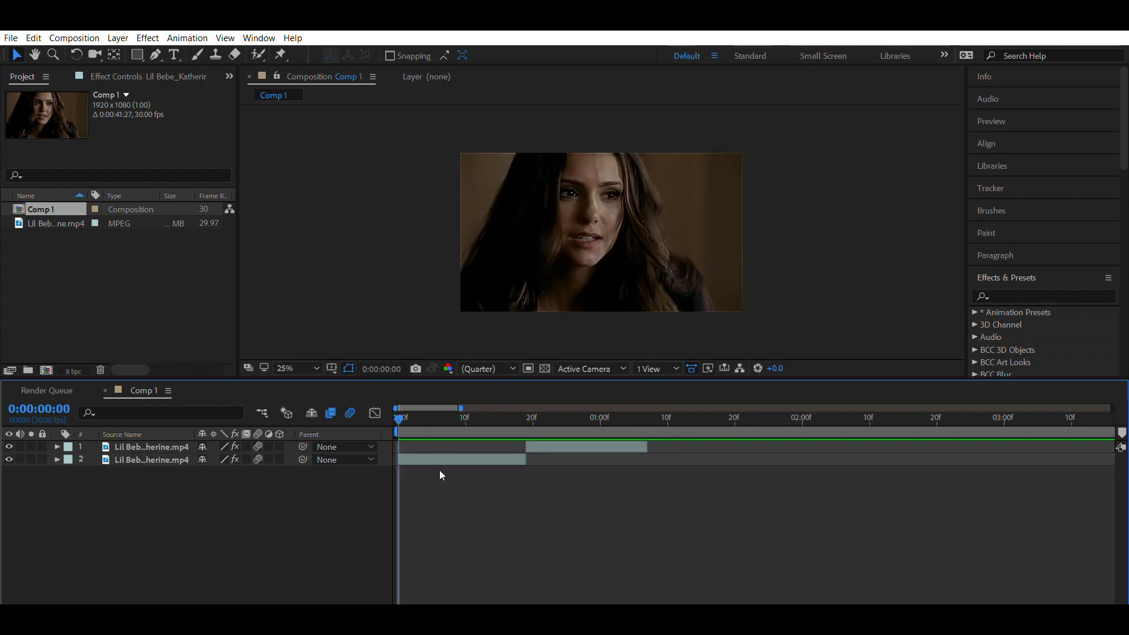
{"action": "left_click", "coordinate": [247, 447]}
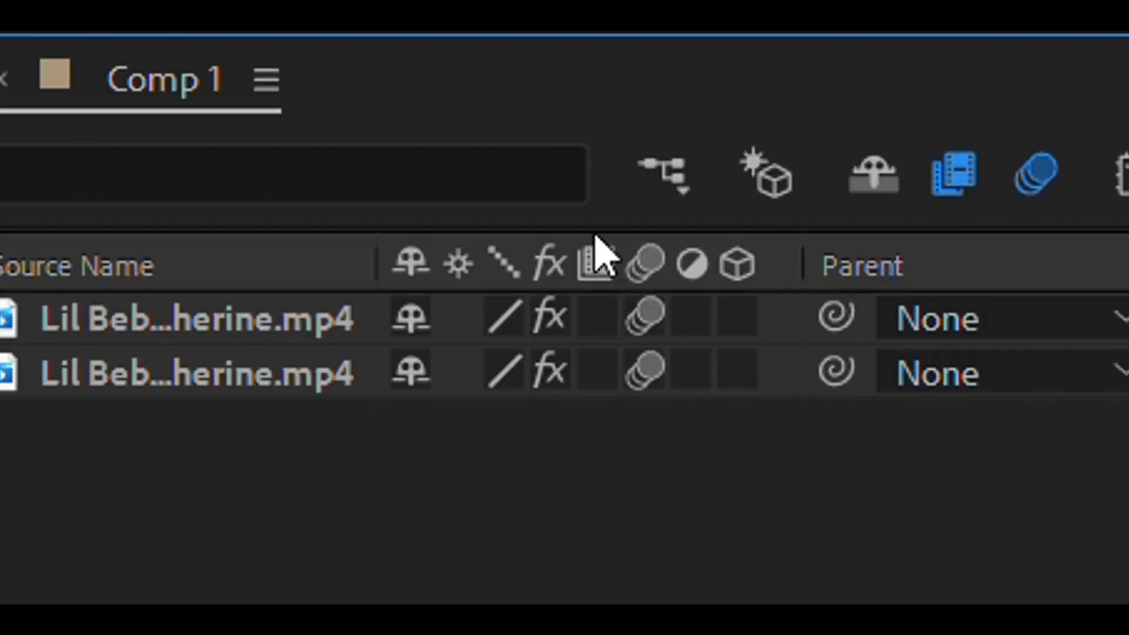
{"action": "left_click", "coordinate": [246, 447]}
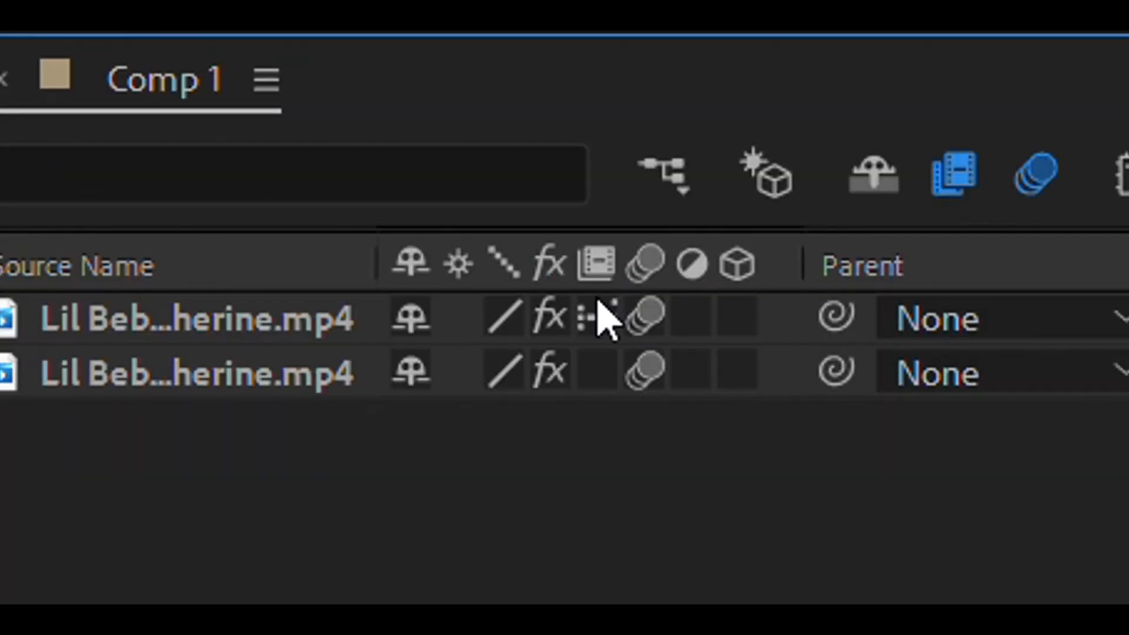
{"action": "left_click", "coordinate": [594, 360]}
{"action": "left_click", "coordinate": [594, 360]}
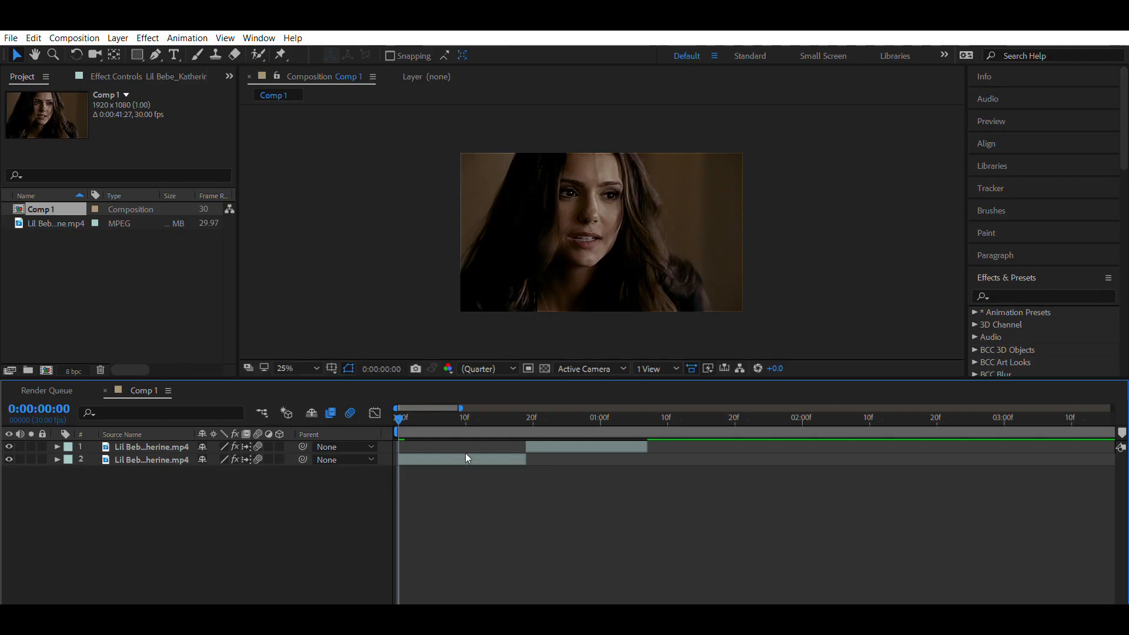
Preview the two clips from the start of the timeline.
{"action": "left_click", "coordinate": [464, 456]}
{"action": "left_click", "coordinate": [461, 468]}
{"action": "left_click", "coordinate": [422, 456]}
{"action": "left_click", "coordinate": [442, 468]}
{"action": "key", "text": "space"}
{"action": "left_click_drag", "start_coordinate": [520, 407], "coordinate": [387, 436]}
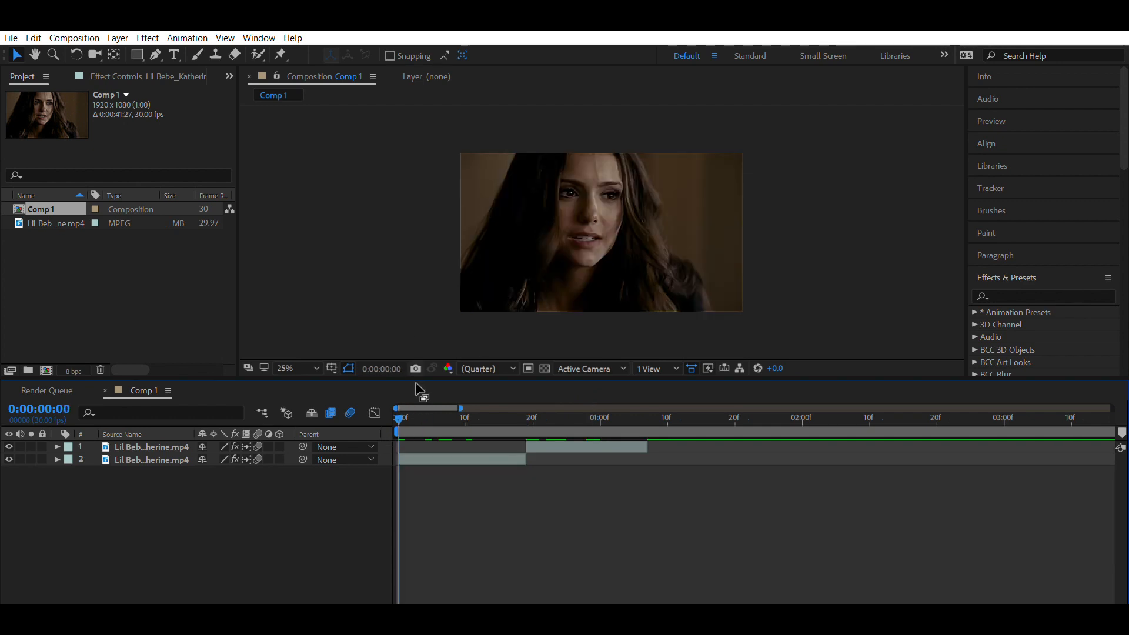
Duplicate the S_BlurMoCurves effect on the first clip, layer 2.
{"action": "left_click", "coordinate": [450, 457]}
{"action": "left_click", "coordinate": [447, 459]}
{"action": "left_click", "coordinate": [446, 472]}
{"action": "left_click", "coordinate": [457, 459]}
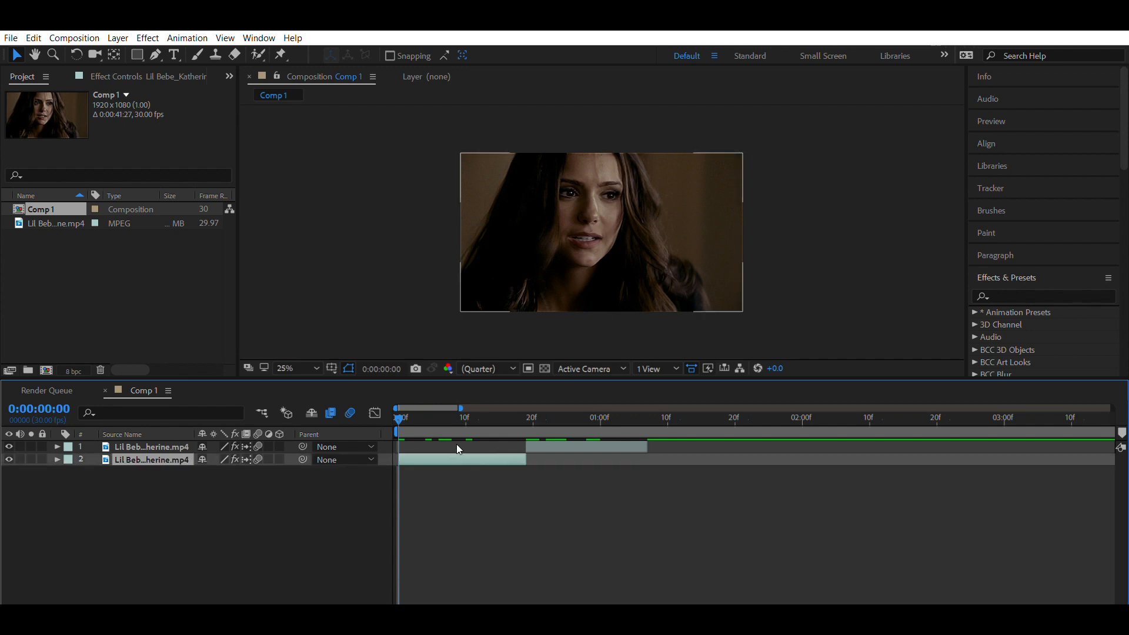
{"action": "left_click", "coordinate": [162, 73]}
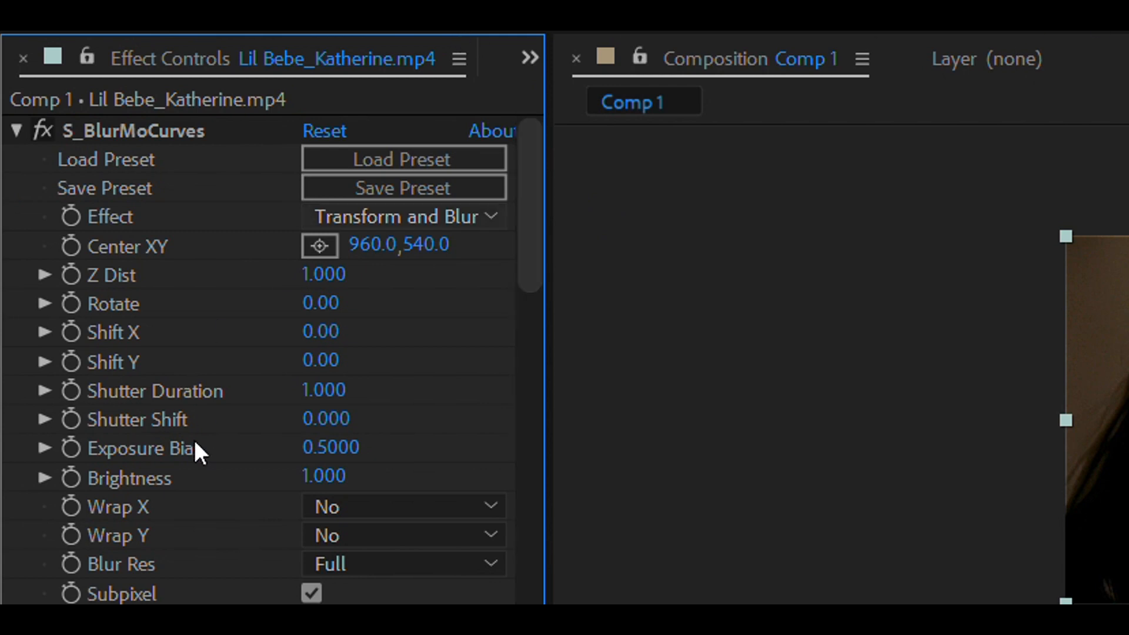
{"action": "left_click_drag", "start_coordinate": [531, 171], "coordinate": [517, 113]}
{"action": "left_click", "coordinate": [150, 131]}
{"action": "key", "text": "ctrl+d"}
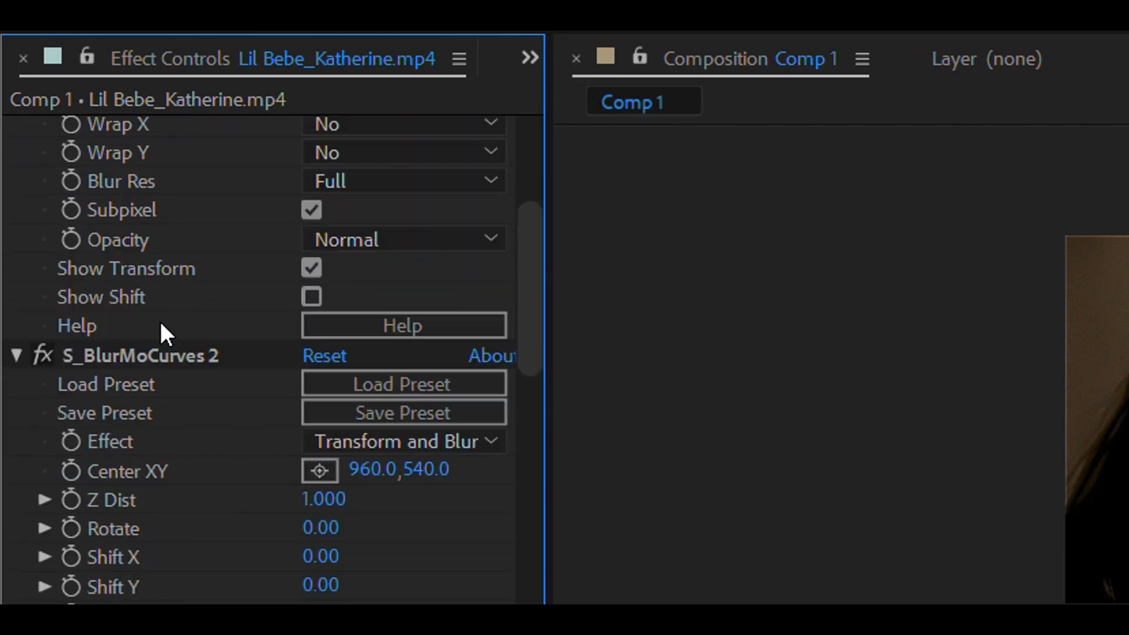
Review the first clip's effect stack, going through the duplicated S_BlurMoCurves, Camera Lens Blur and S_Sharpen settings.
{"action": "scroll", "coordinate": [160, 321], "scroll_direction": "down", "scroll_amount": 2}
{"action": "left_click", "coordinate": [150, 267]}
{"action": "scroll", "coordinate": [139, 325], "scroll_direction": "down", "scroll_amount": 2}
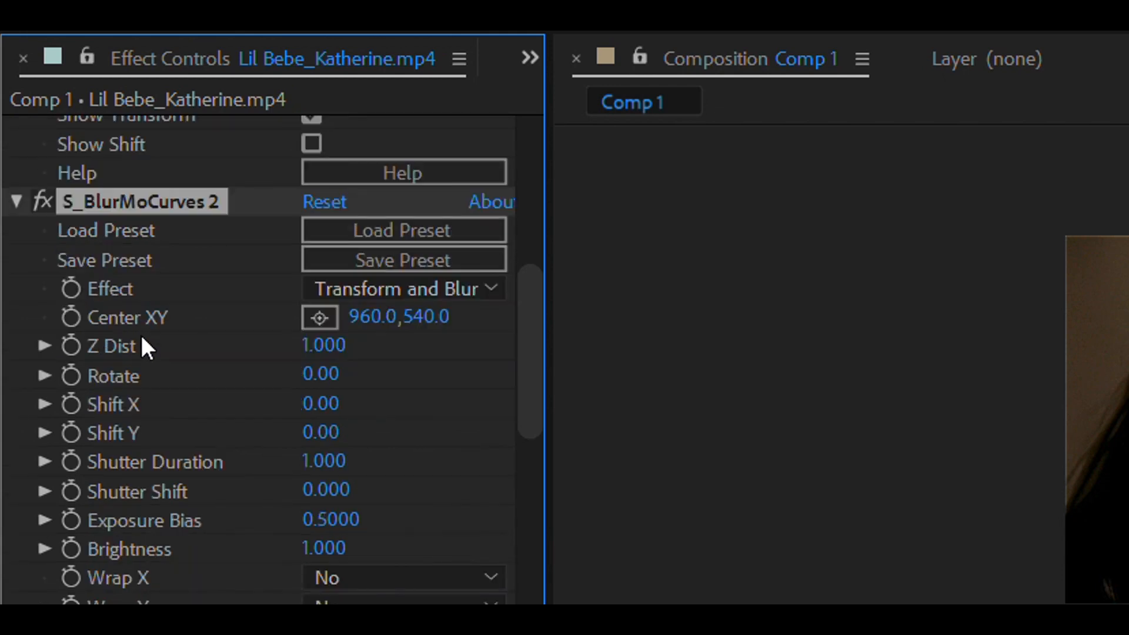
{"action": "scroll", "coordinate": [144, 355], "scroll_direction": "down", "scroll_amount": 4}
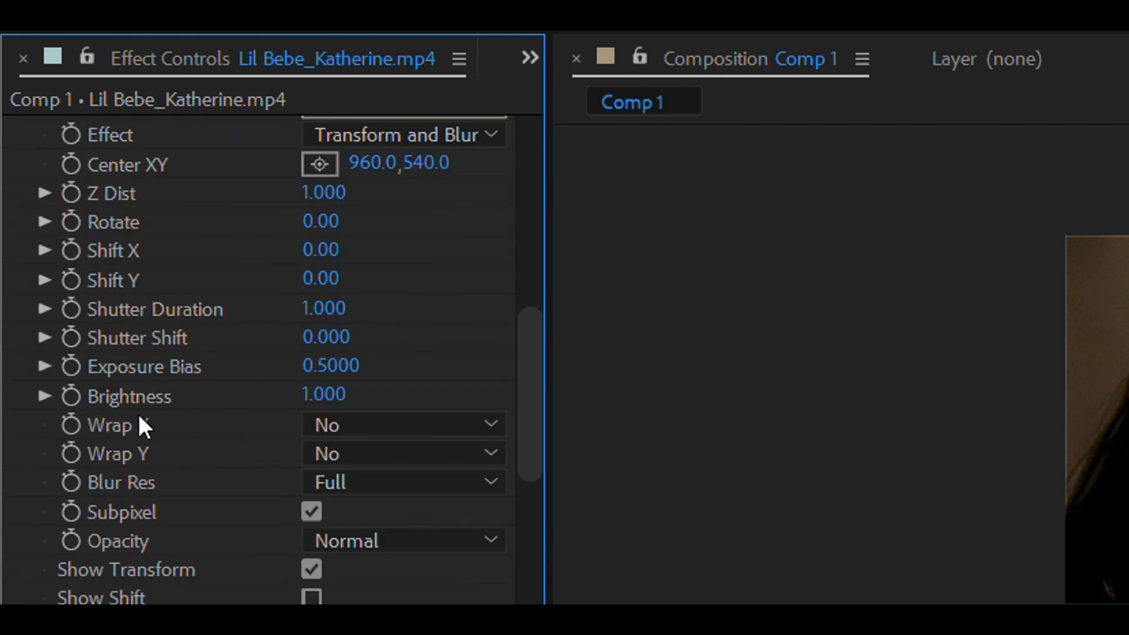
{"action": "scroll", "coordinate": [131, 369], "scroll_direction": "down", "scroll_amount": 8}
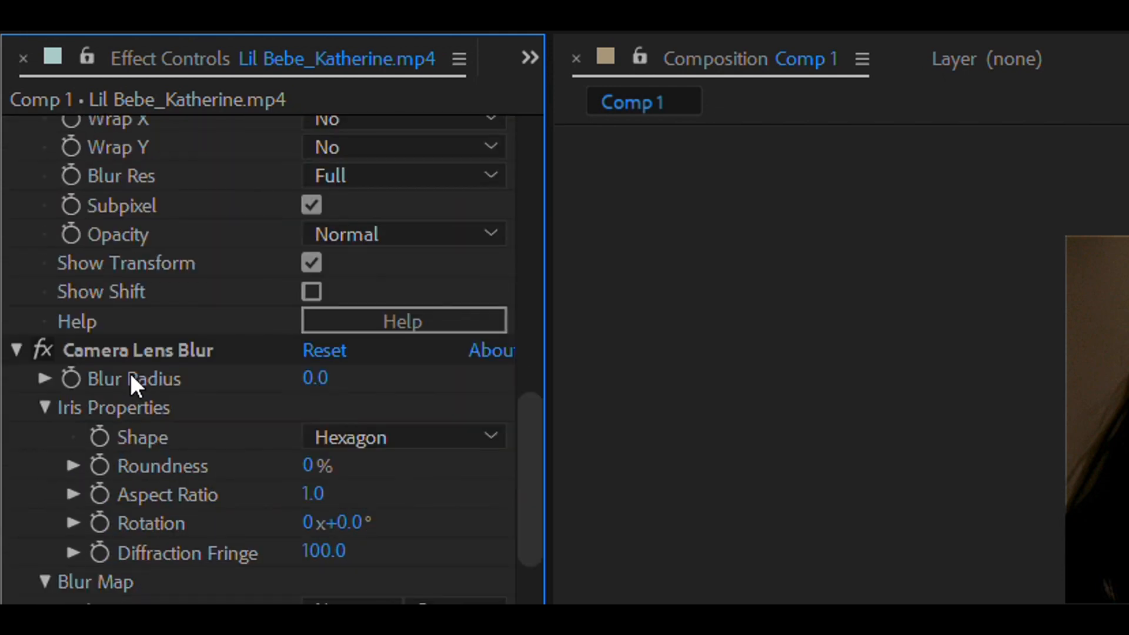
{"action": "left_click", "coordinate": [141, 349]}
{"action": "scroll", "coordinate": [160, 485], "scroll_direction": "down", "scroll_amount": 15}
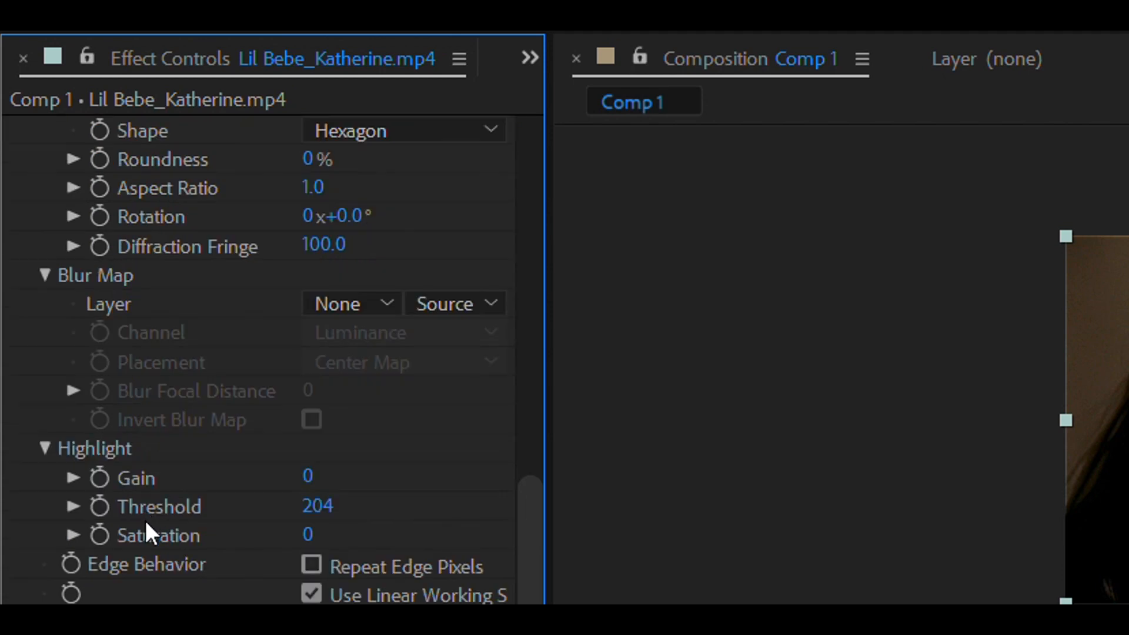
{"action": "left_click", "coordinate": [170, 358]}
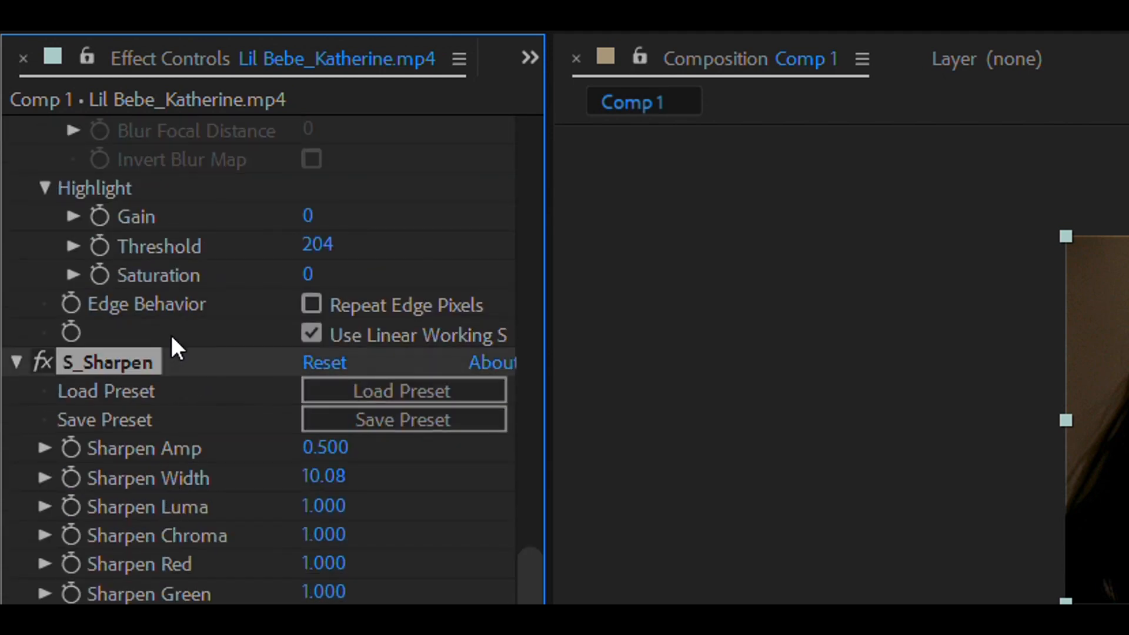
{"action": "key", "text": "ctrl+shift+a"}
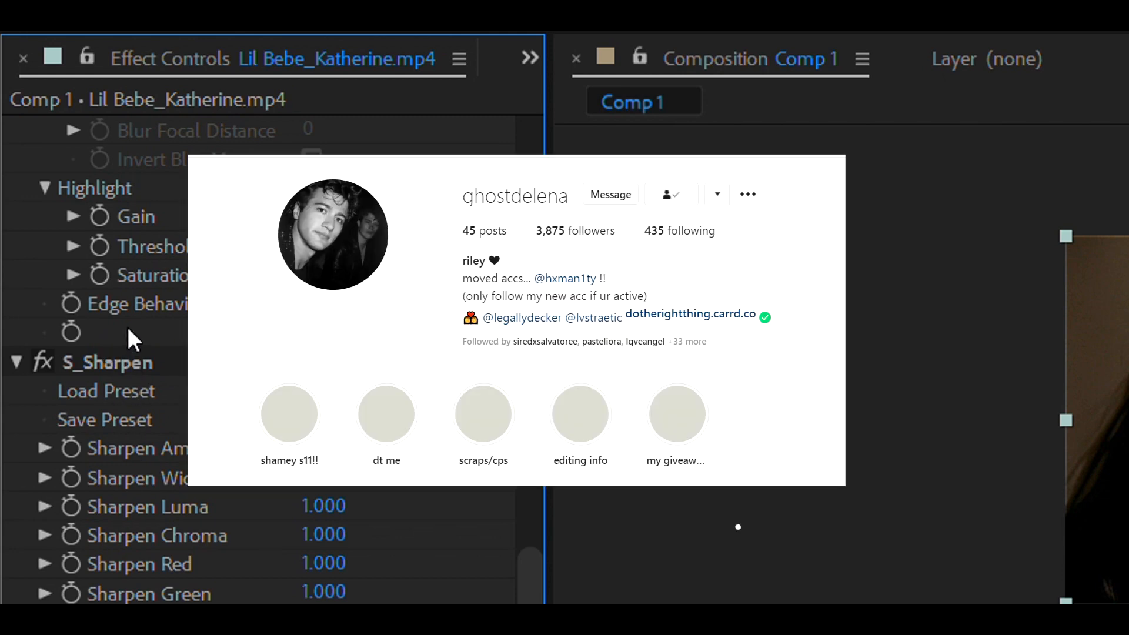
{"action": "left_click", "coordinate": [131, 360]}
{"action": "left_click", "coordinate": [227, 470]}
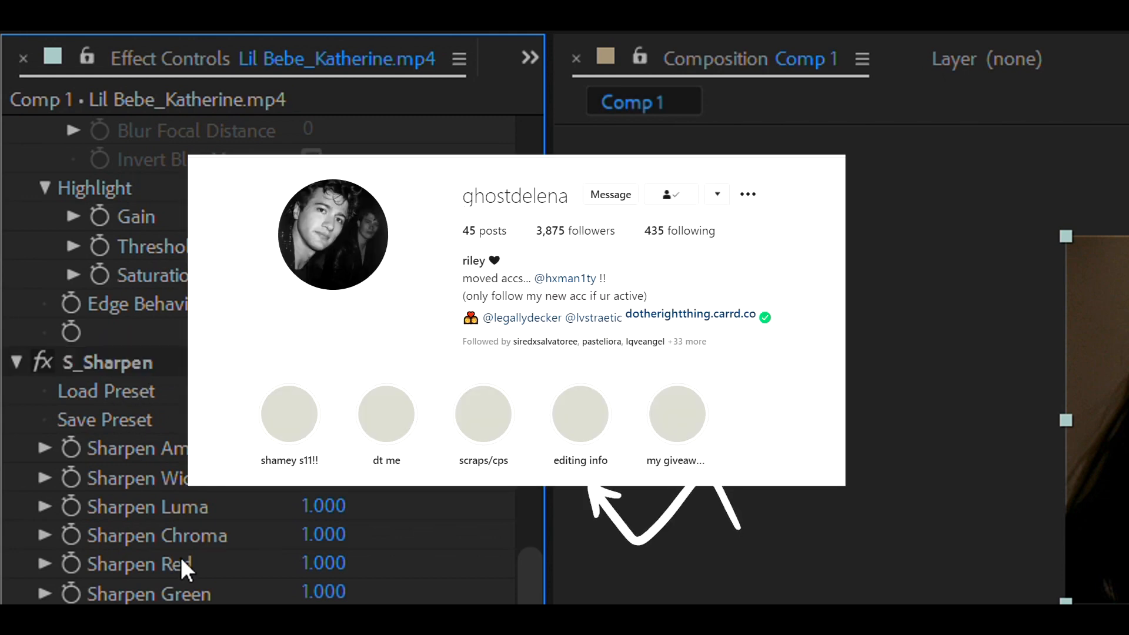
{"action": "left_click", "coordinate": [116, 344]}
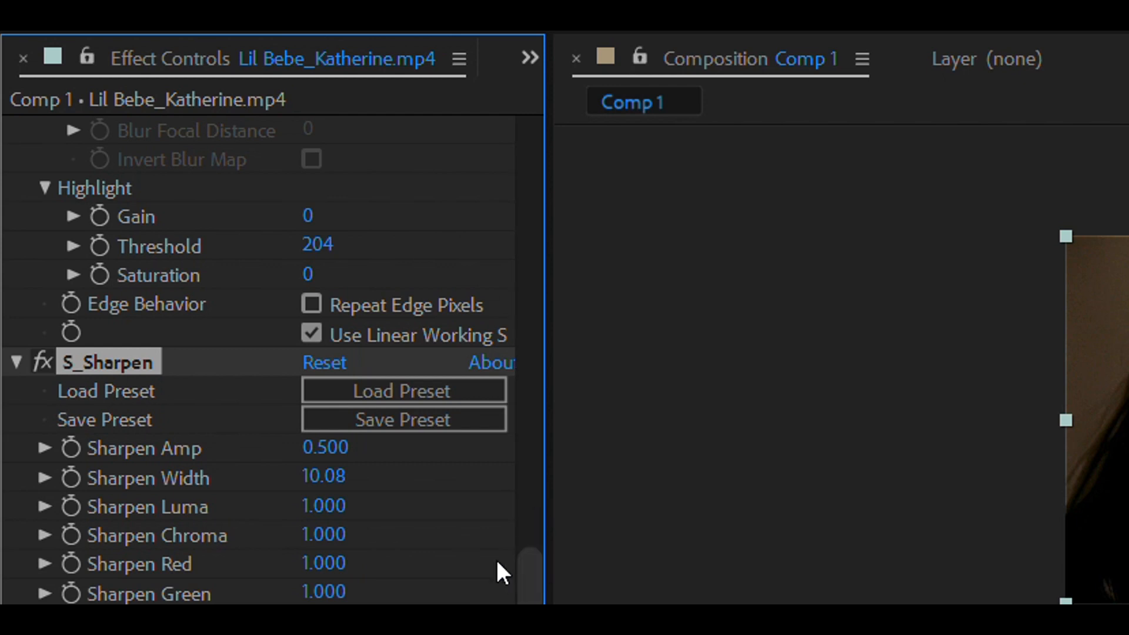
{"action": "left_click", "coordinate": [223, 487]}
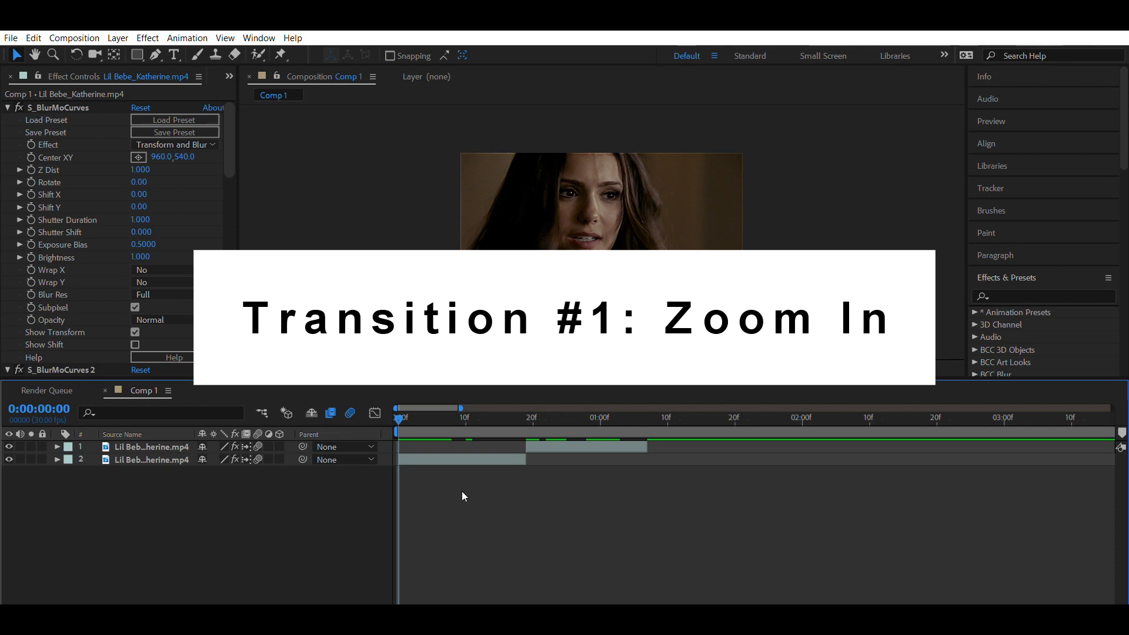
Try Z Dist values of 1.230 and 0.170 in the first S_BlurMoCurves on layer 2, and undo the changes.
{"action": "left_click", "coordinate": [432, 458]}
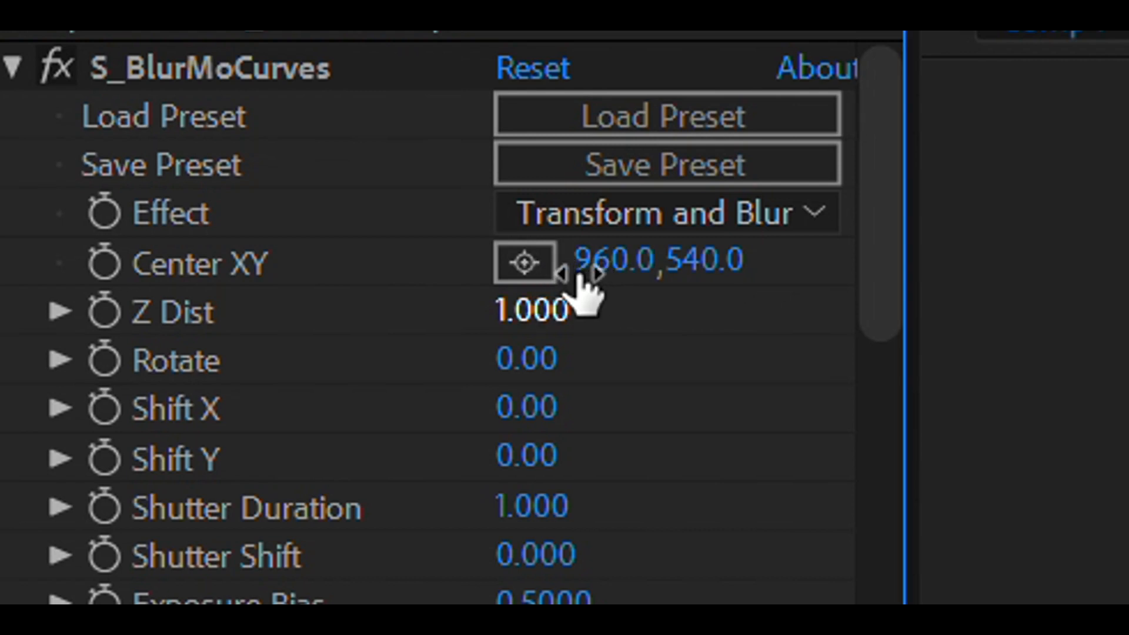
{"action": "left_click_drag", "start_coordinate": [555, 271], "coordinate": [623, 269]}
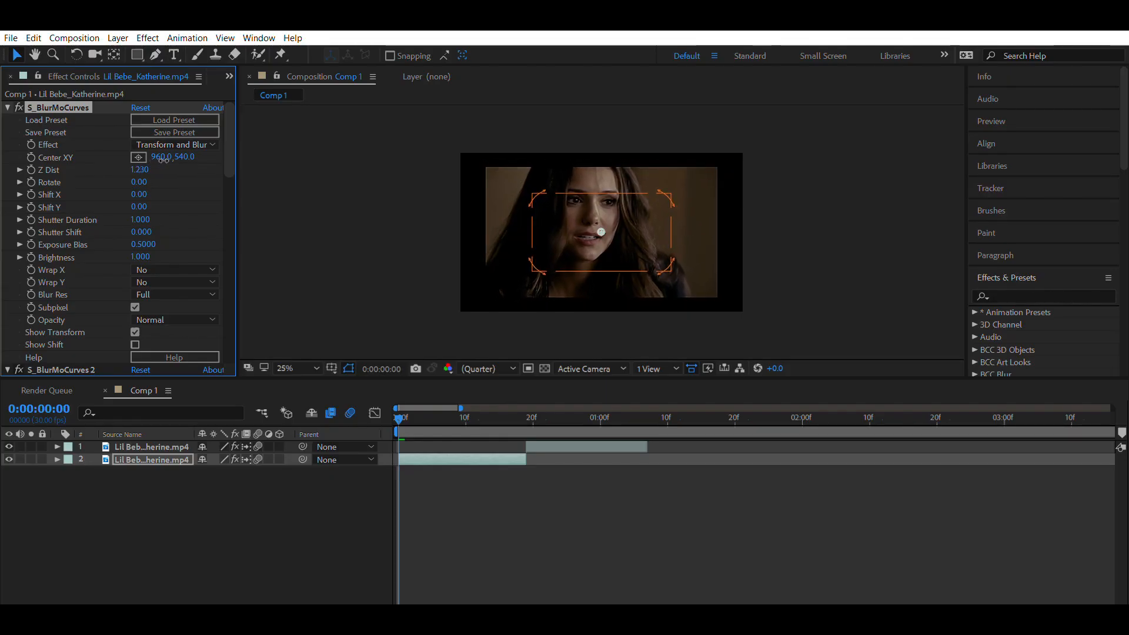
{"action": "left_click_drag", "start_coordinate": [163, 160], "coordinate": [104, 179]}
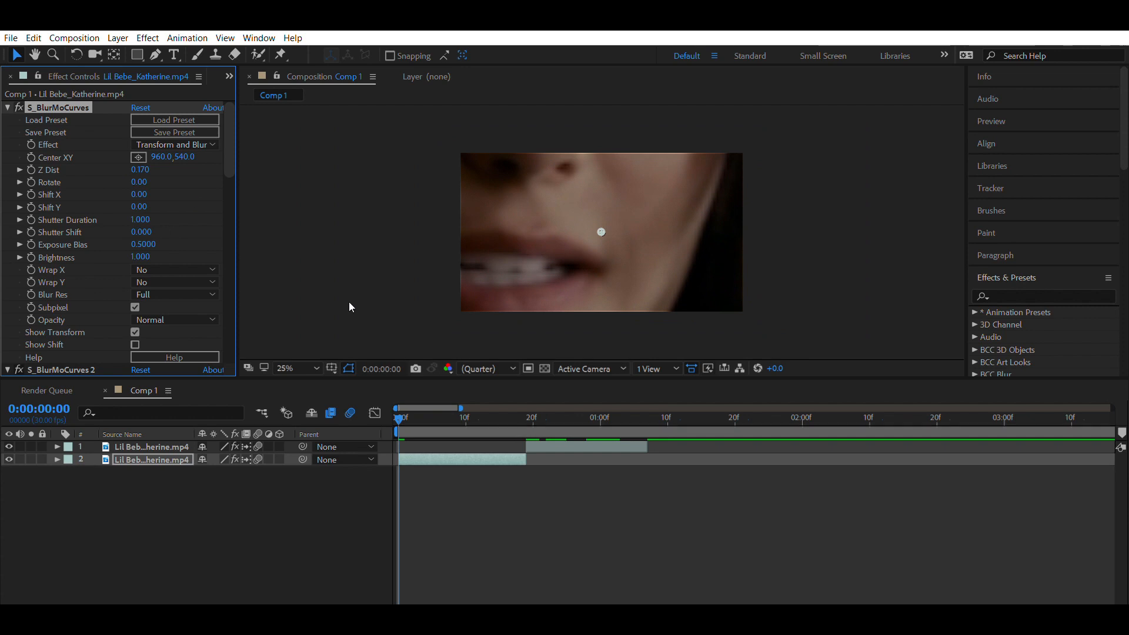
{"action": "key", "text": "ctrl+z"}
{"action": "left_click", "coordinate": [360, 191]}
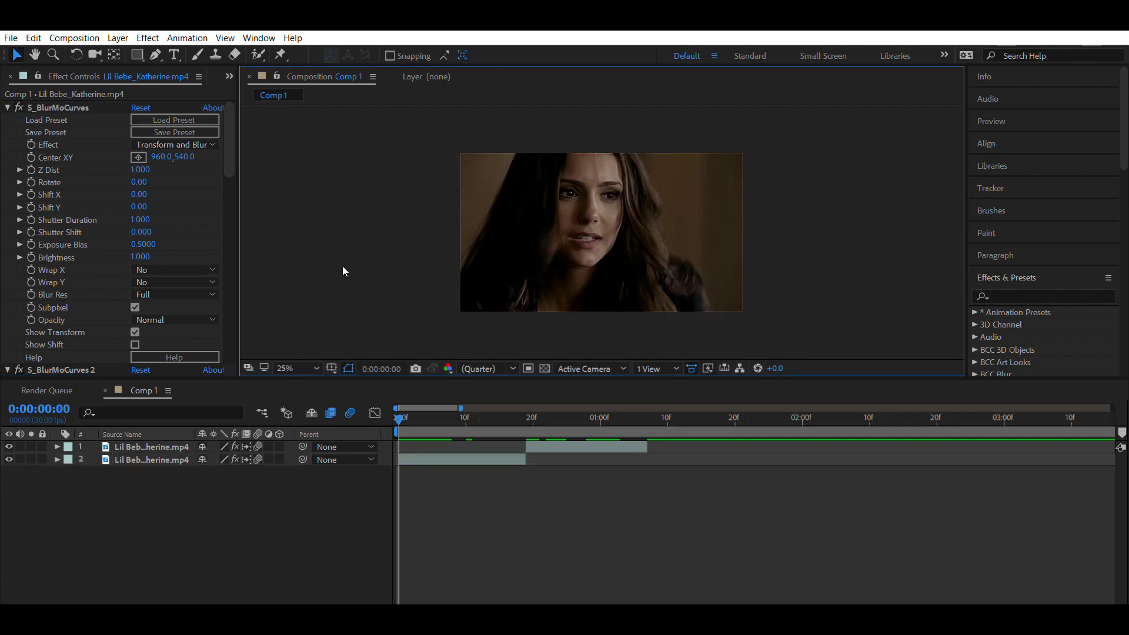
Keyframe Z Dist at 1.000 on frame 0 in layer 2's first S_BlurMoCurves, and reveal the keyframe in the timeline.
{"action": "left_click", "coordinate": [468, 456]}
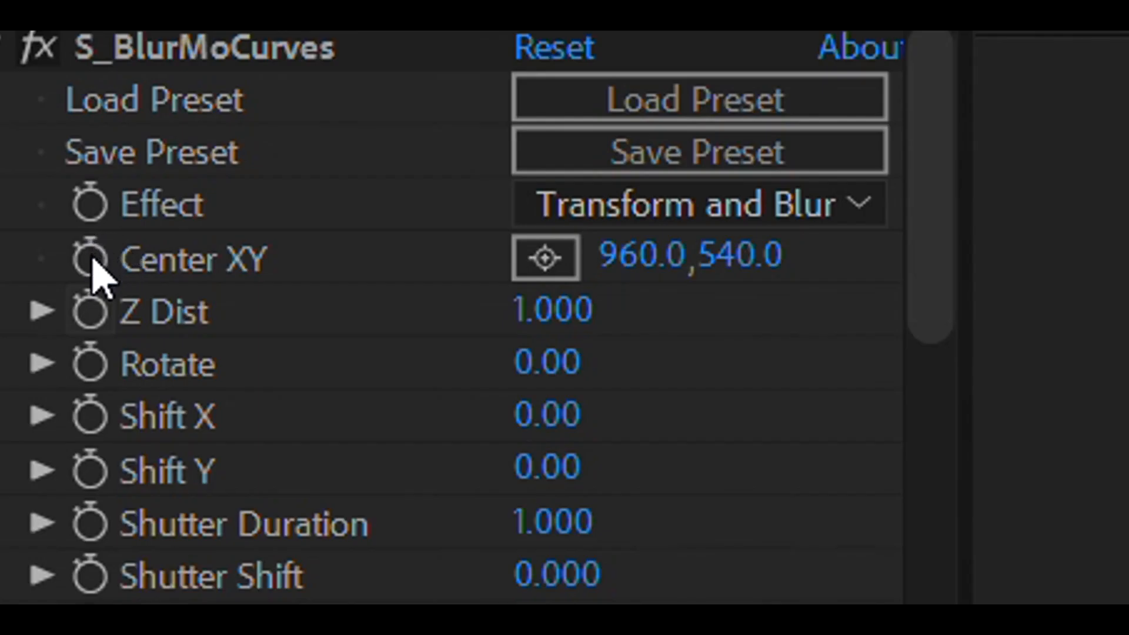
{"action": "left_click", "coordinate": [93, 270]}
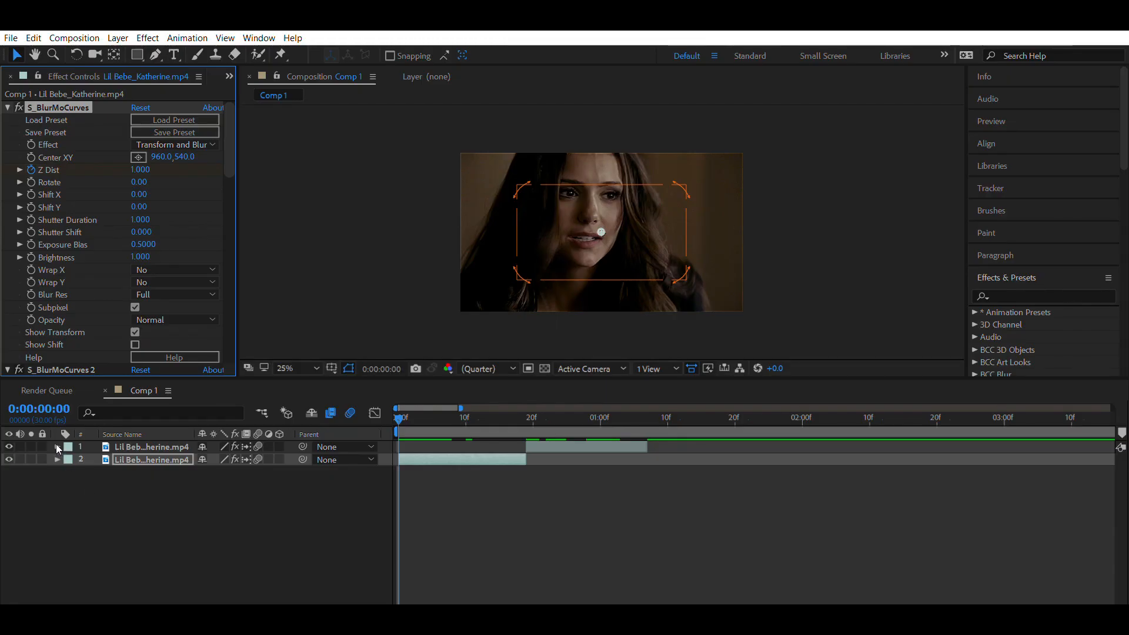
{"action": "left_click", "coordinate": [57, 459]}
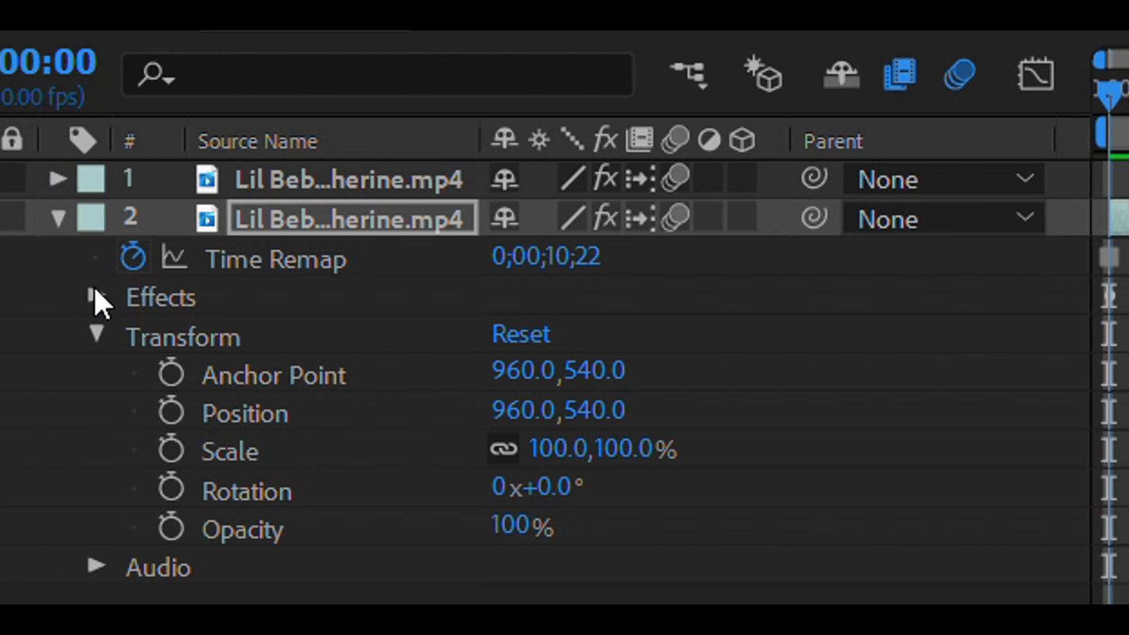
{"action": "left_click", "coordinate": [96, 334]}
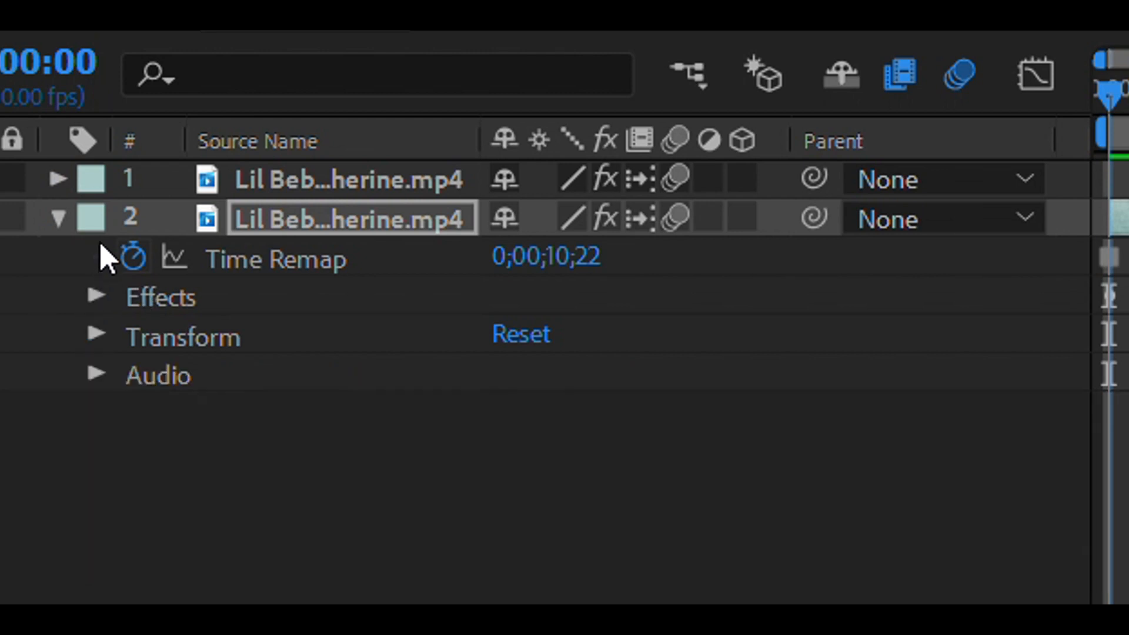
{"action": "left_click", "coordinate": [96, 297]}
{"action": "left_click", "coordinate": [134, 333]}
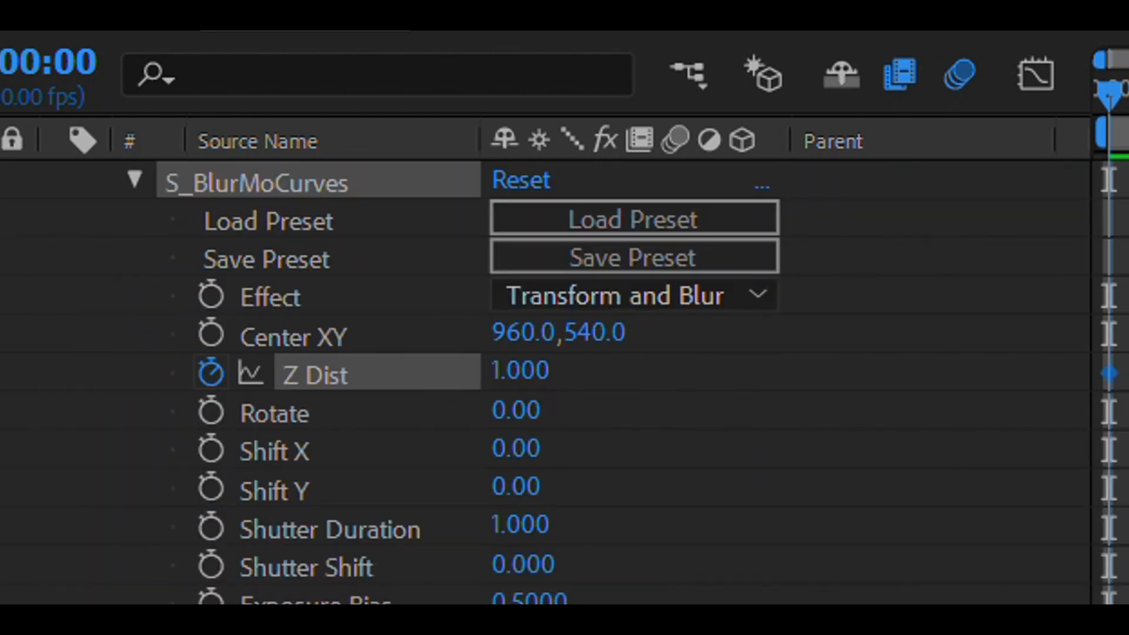
{"action": "left_click", "coordinate": [1125, 340]}
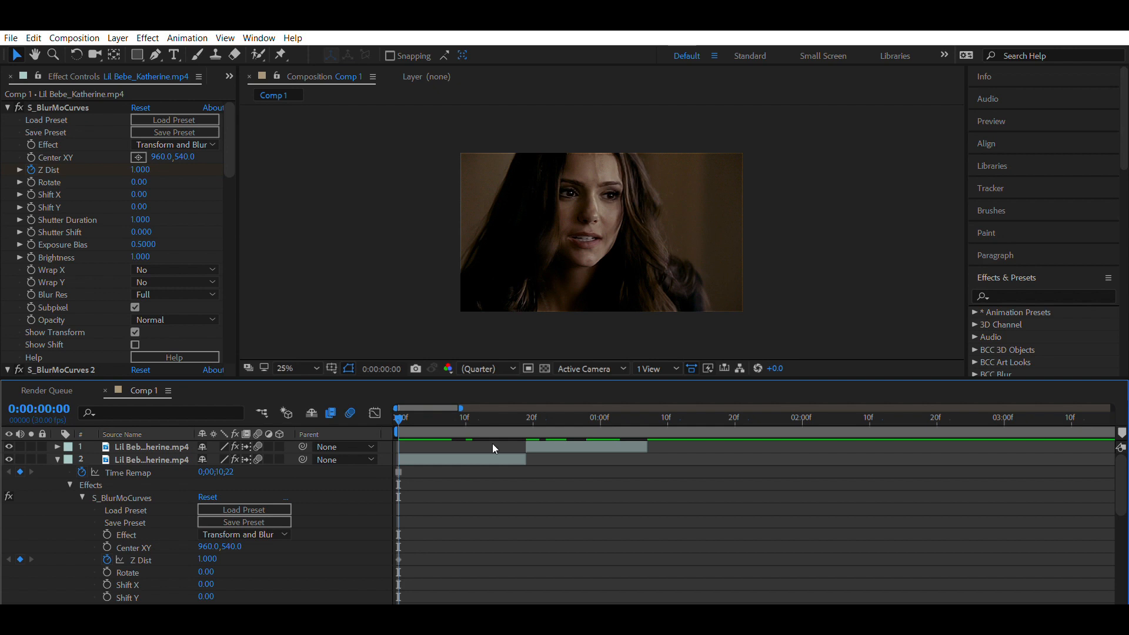
{"action": "left_click", "coordinate": [399, 559]}
{"action": "left_click", "coordinate": [416, 532]}
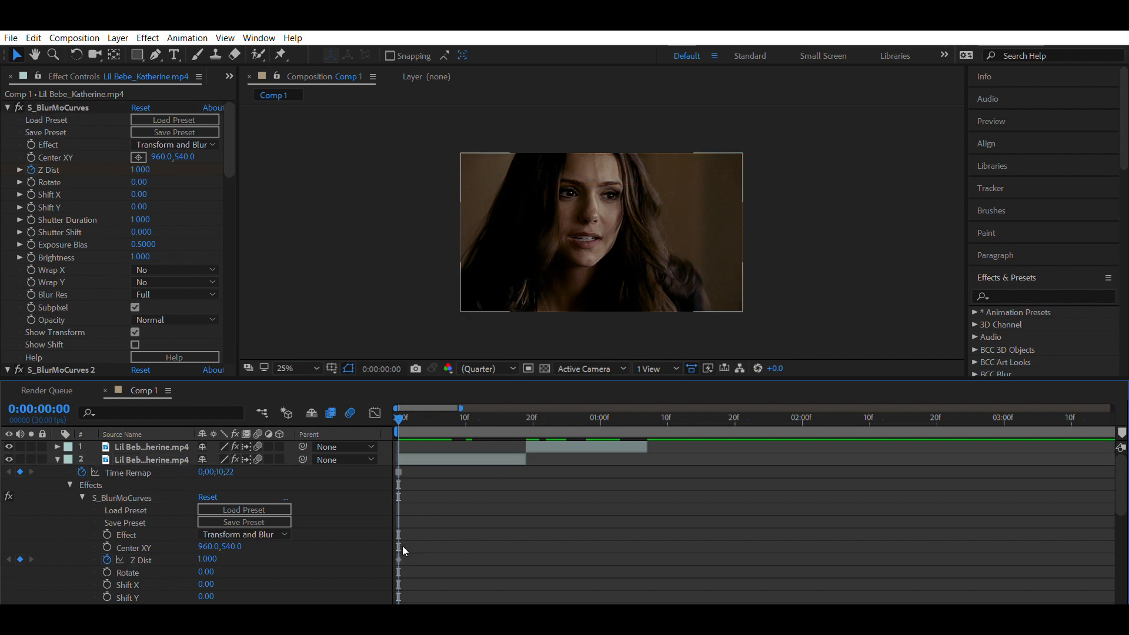
{"action": "left_click", "coordinate": [400, 547]}
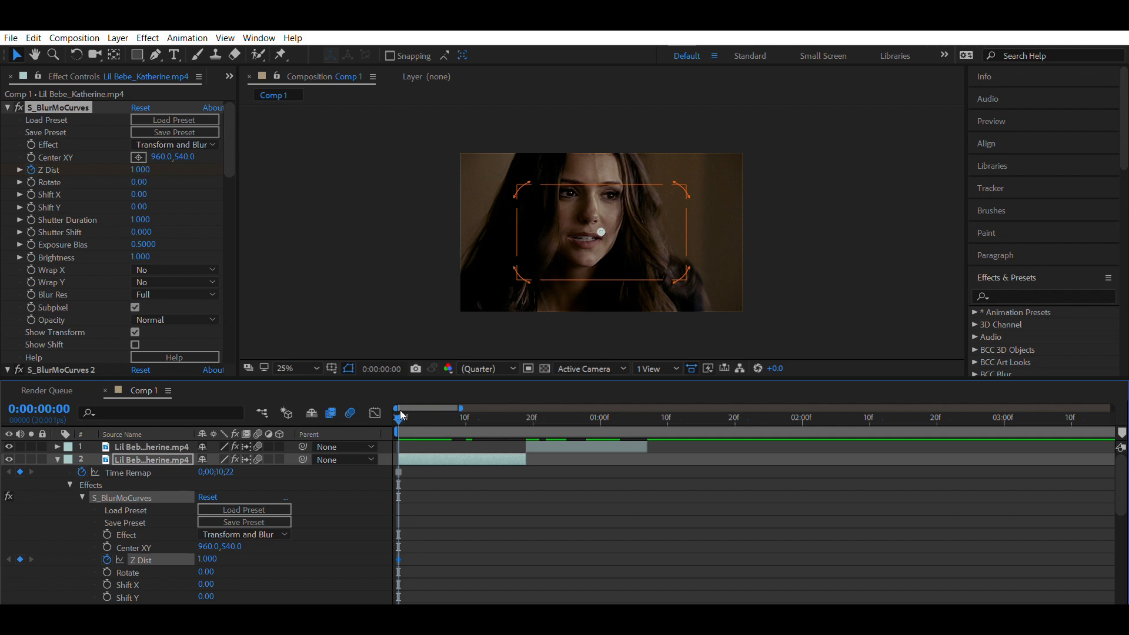
Set Z Dist to 0.001 at frame 19, where layer 2 ends and layer 1 begins.
{"action": "key", "text": "space"}
{"action": "left_click_drag", "start_coordinate": [457, 404], "coordinate": [527, 401]}
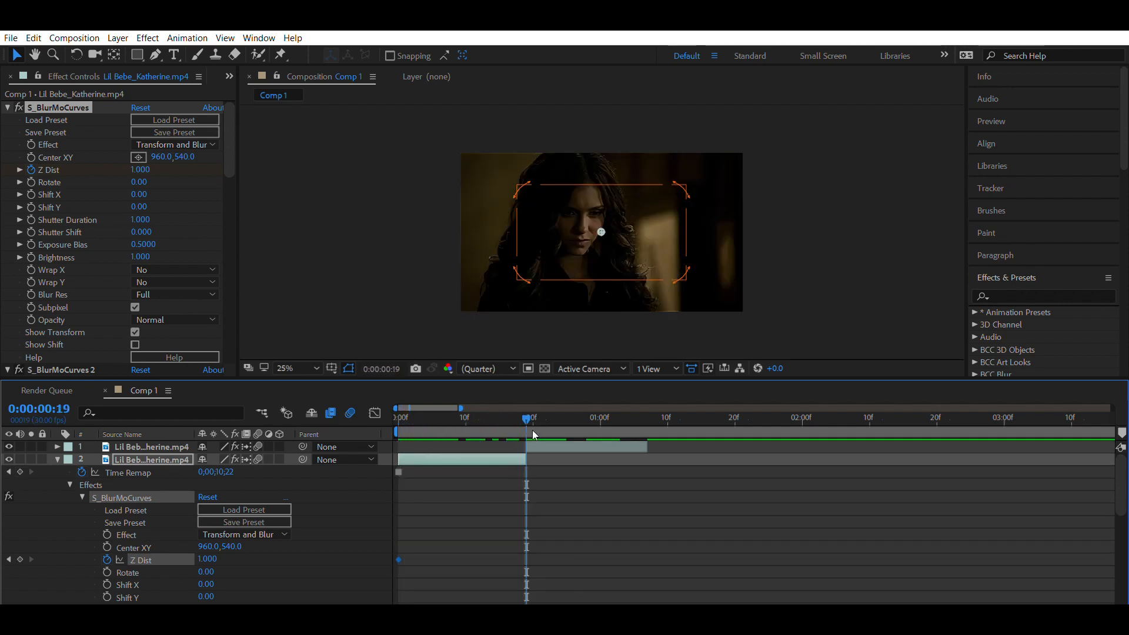
{"action": "left_click", "coordinate": [533, 447]}
{"action": "left_click", "coordinate": [528, 479]}
{"action": "left_click", "coordinate": [538, 447]}
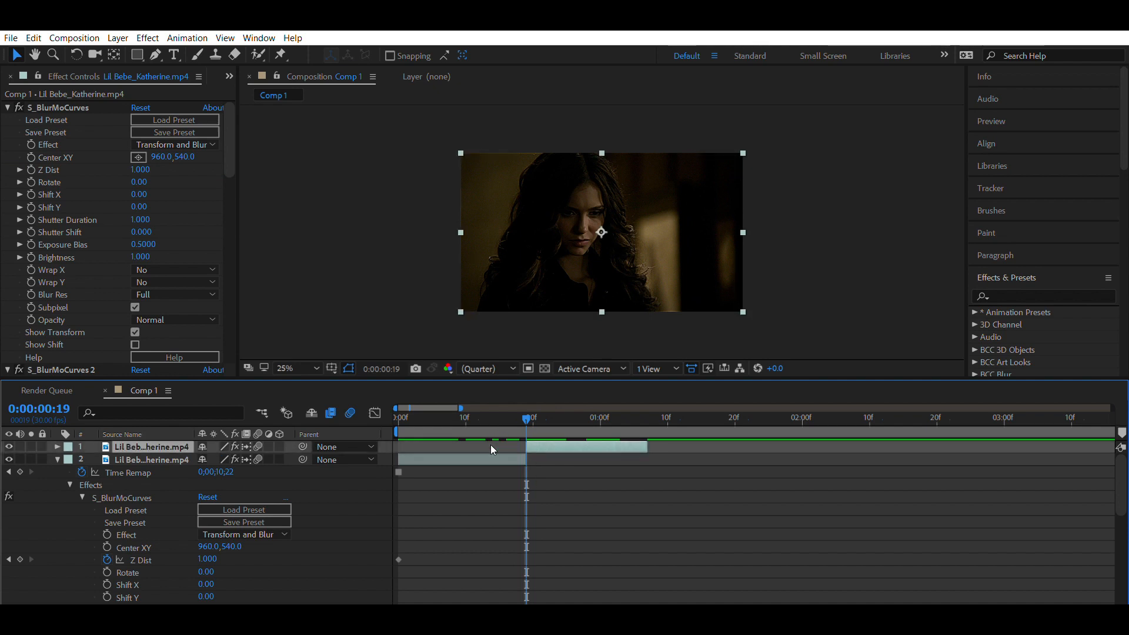
{"action": "key", "text": "ctrl+Down"}
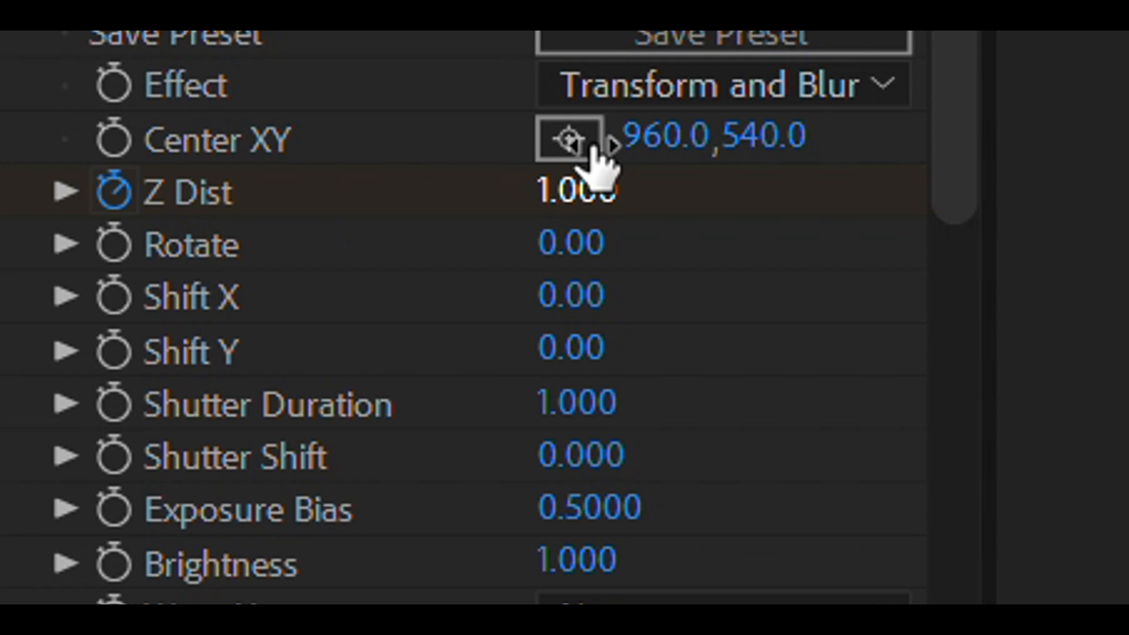
{"action": "left_click", "coordinate": [594, 175]}
{"action": "left_click", "coordinate": [742, 191]}
{"action": "left_click", "coordinate": [595, 176]}
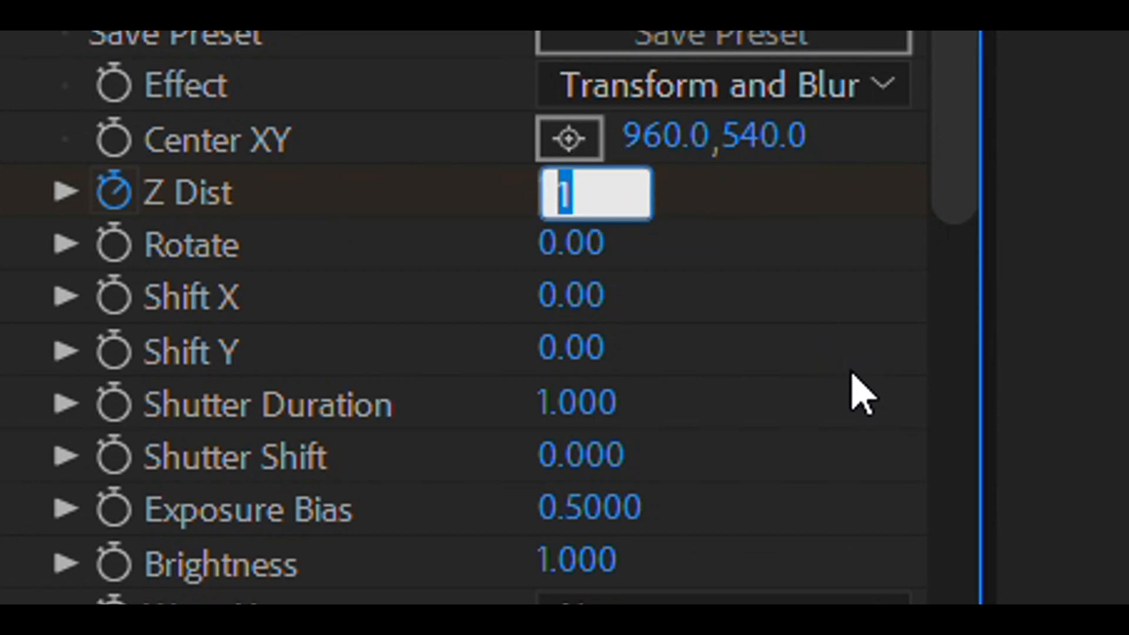
{"action": "type", "text": "0"}
{"action": "key", "text": "Return"}
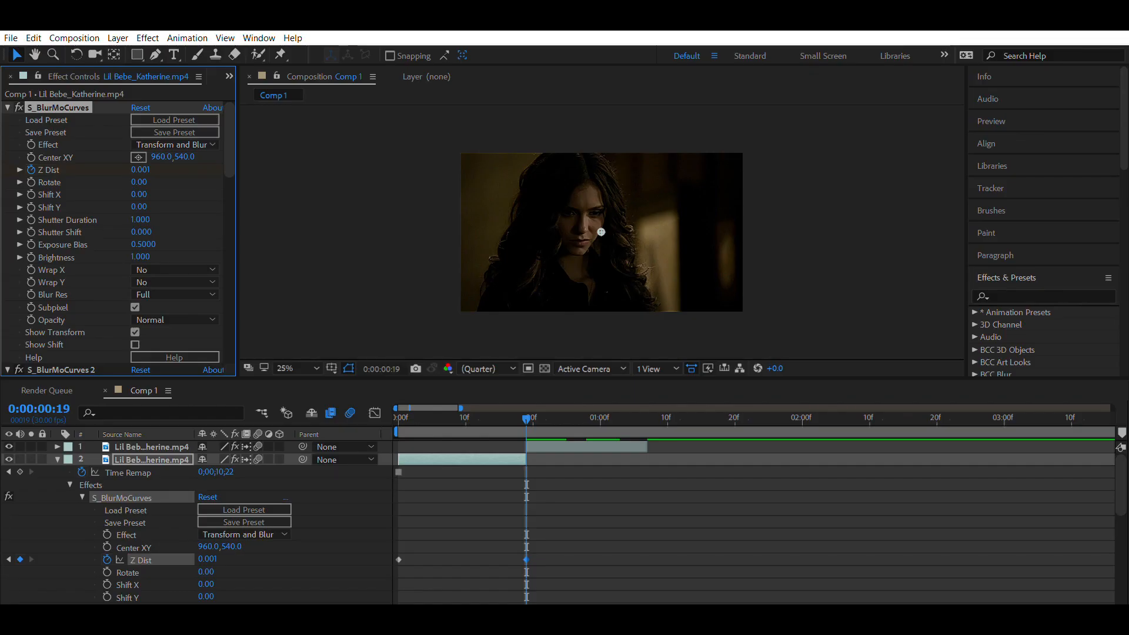
Apply Easy Ease to both Z Dist keyframes on layer 2.
{"action": "left_click_drag", "start_coordinate": [539, 567], "coordinate": [391, 541]}
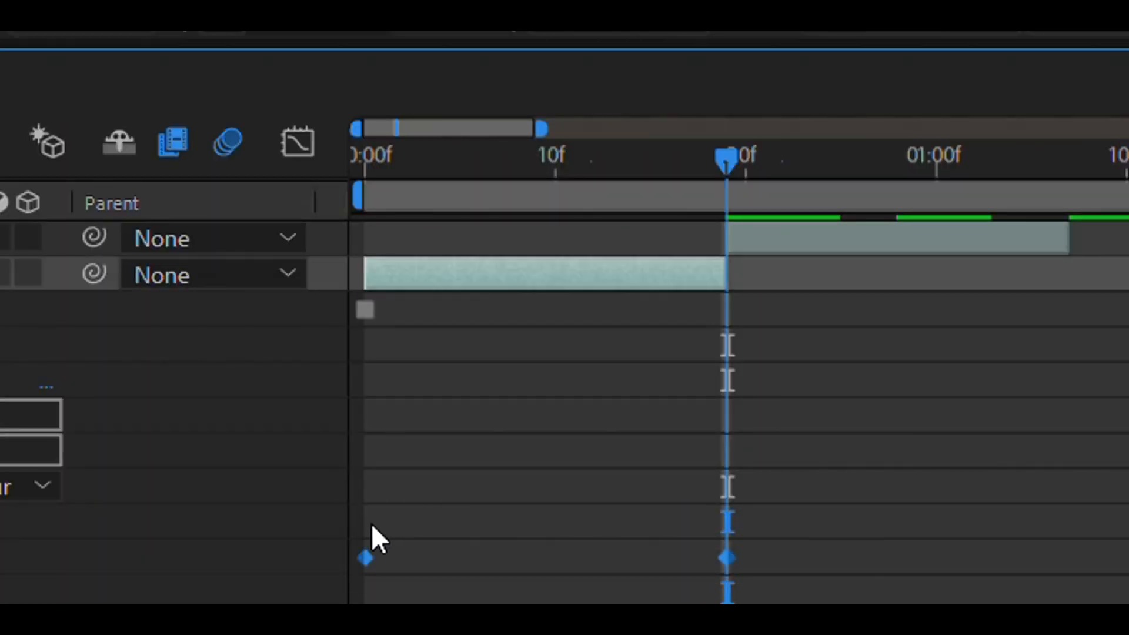
{"action": "right_click", "coordinate": [365, 556]}
{"action": "mouse_move", "coordinate": [517, 530]}
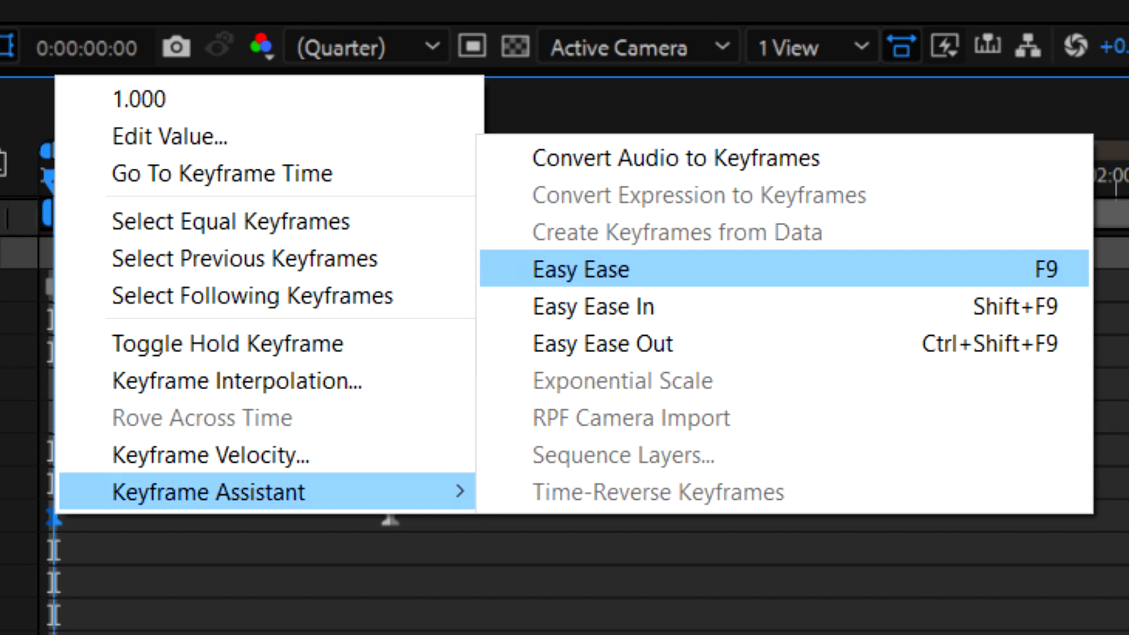
{"action": "left_click", "coordinate": [581, 269]}
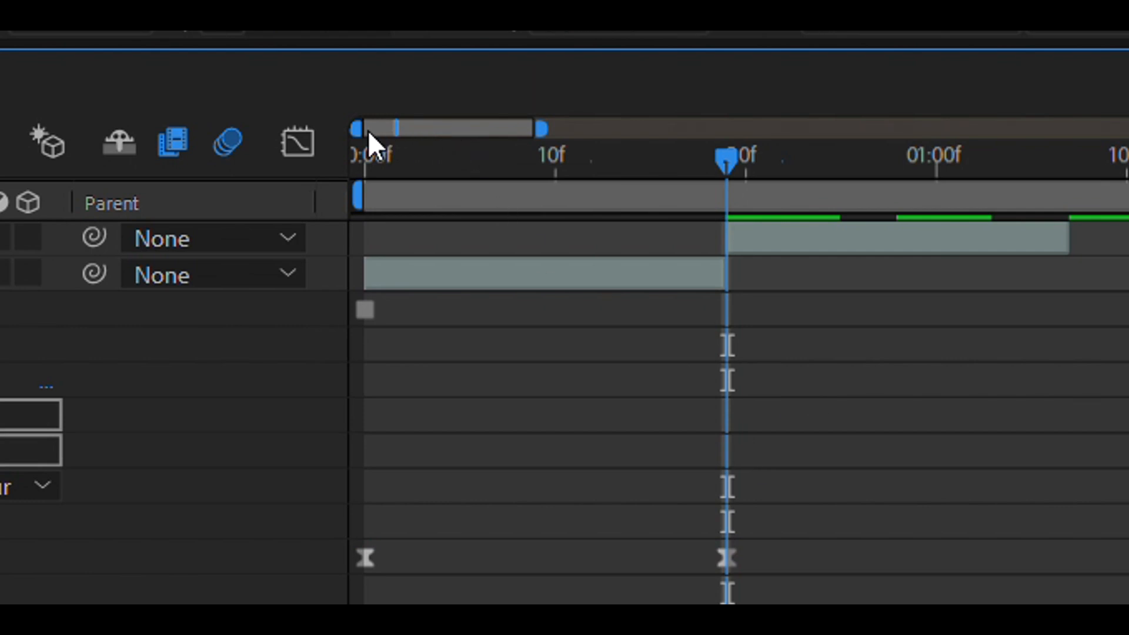
Reshape the Z Dist value graph so the curve stays nearly flat from frame 0 and drops steeply just before frame 19.
{"action": "key", "text": "Home"}
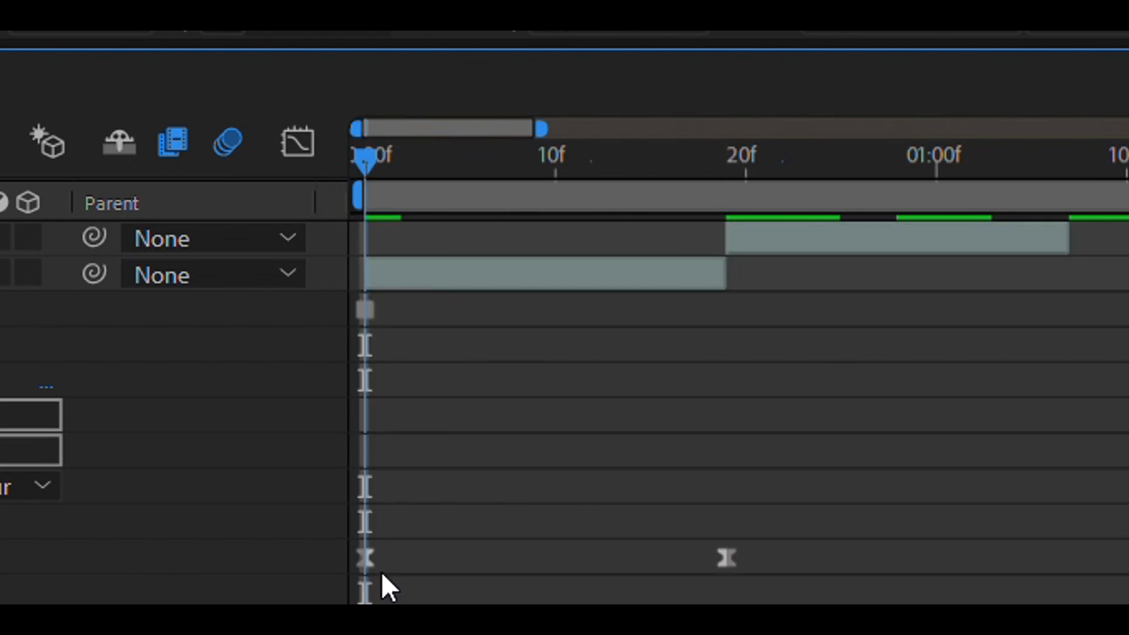
{"action": "left_click", "coordinate": [365, 558]}
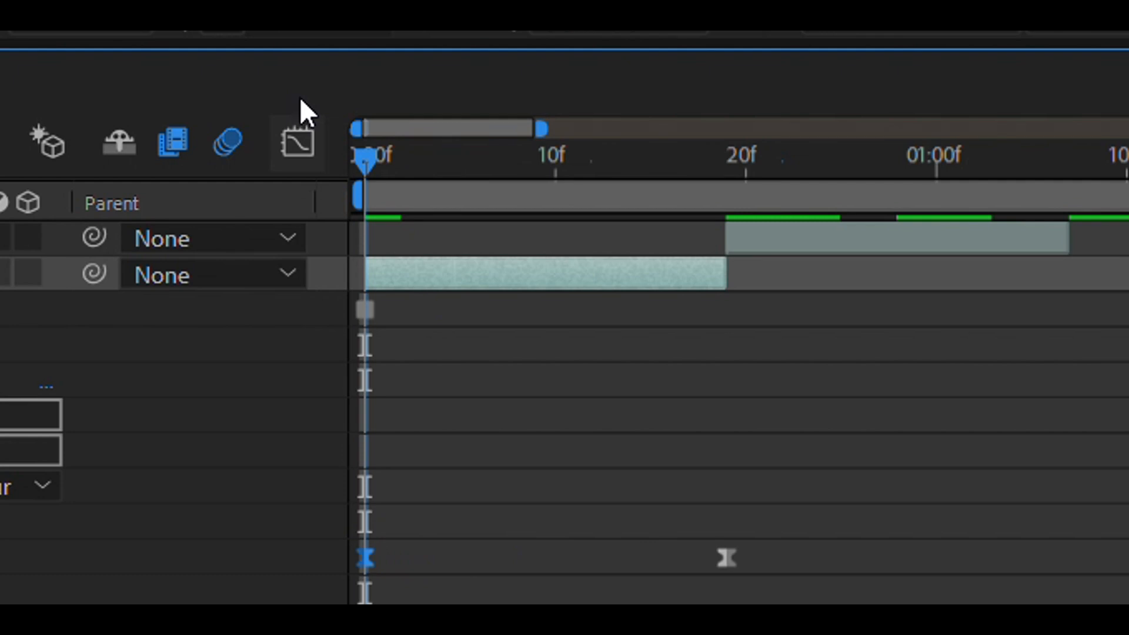
{"action": "left_click", "coordinate": [298, 137]}
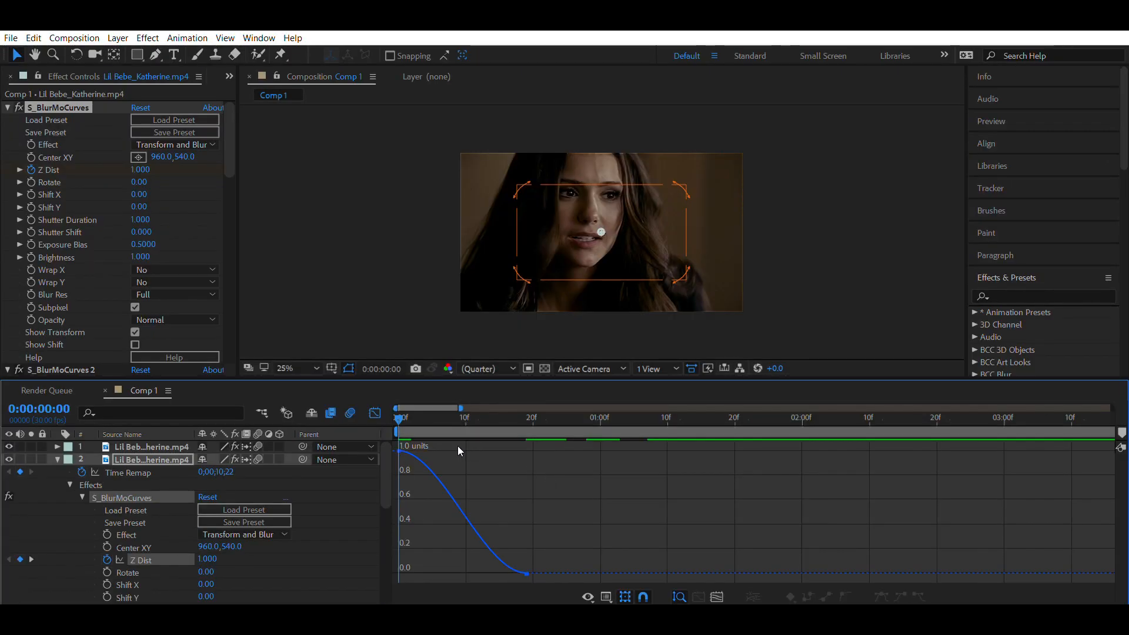
{"action": "left_click", "coordinate": [400, 451]}
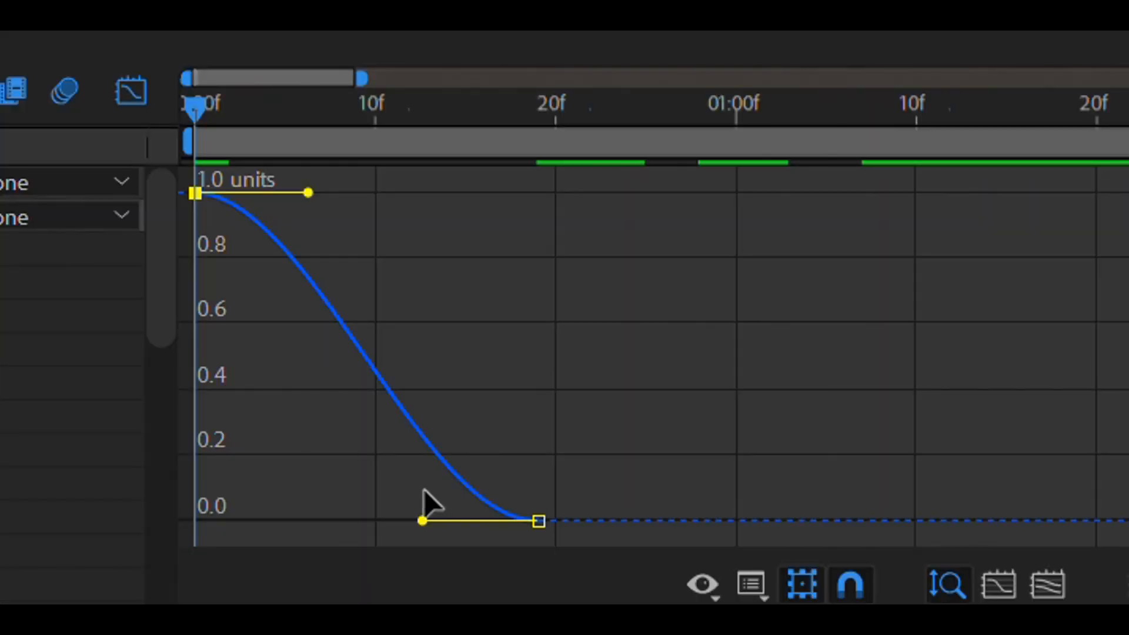
{"action": "left_click_drag", "start_coordinate": [423, 490], "coordinate": [593, 161]}
{"action": "left_click_drag", "start_coordinate": [311, 155], "coordinate": [478, 156]}
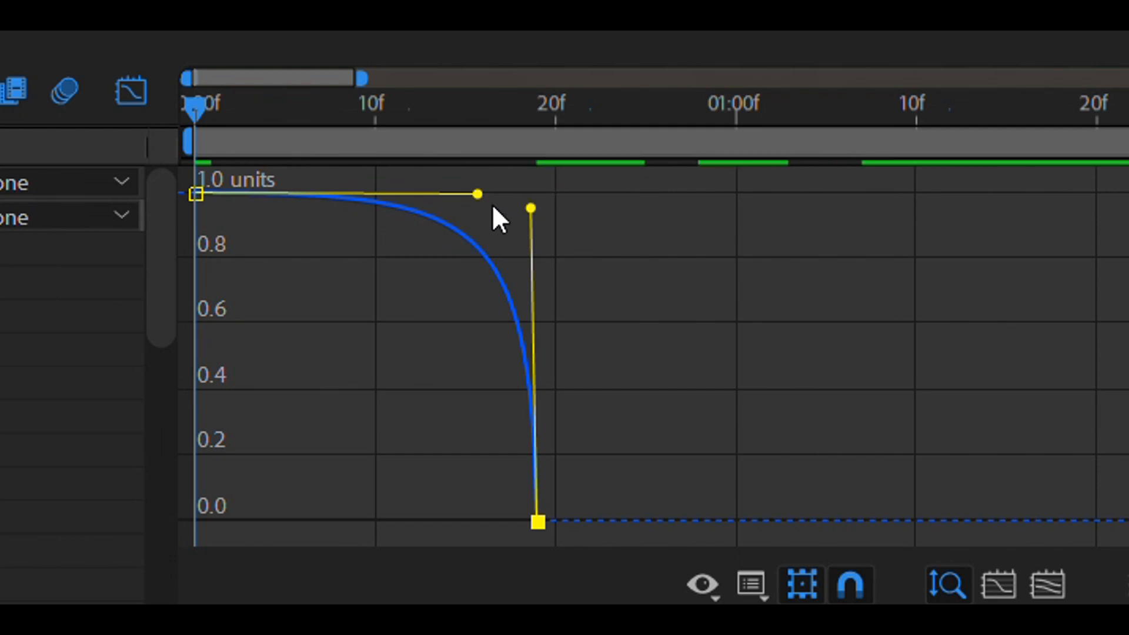
Scrub from the start of the first clip to frame 13 to check the eased zoom.
{"action": "left_click", "coordinate": [509, 95]}
{"action": "left_click_drag", "start_coordinate": [517, 87], "coordinate": [171, 176]}
{"action": "left_click_drag", "start_coordinate": [200, 110], "coordinate": [440, 100]}
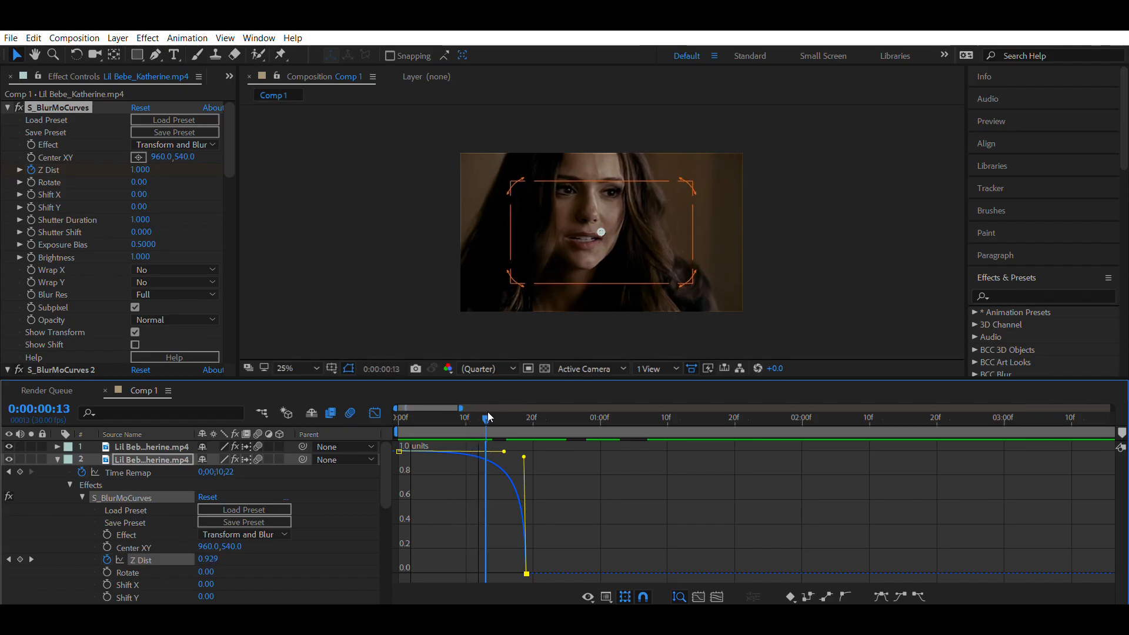
Keyframe the first clip's S_BlurMoCurves Brightness at frame 0 and set it to 1.3 at frame 1.
{"action": "left_click_drag", "start_coordinate": [488, 417], "coordinate": [336, 442]}
{"action": "left_click_drag", "start_coordinate": [406, 410], "coordinate": [519, 415]}
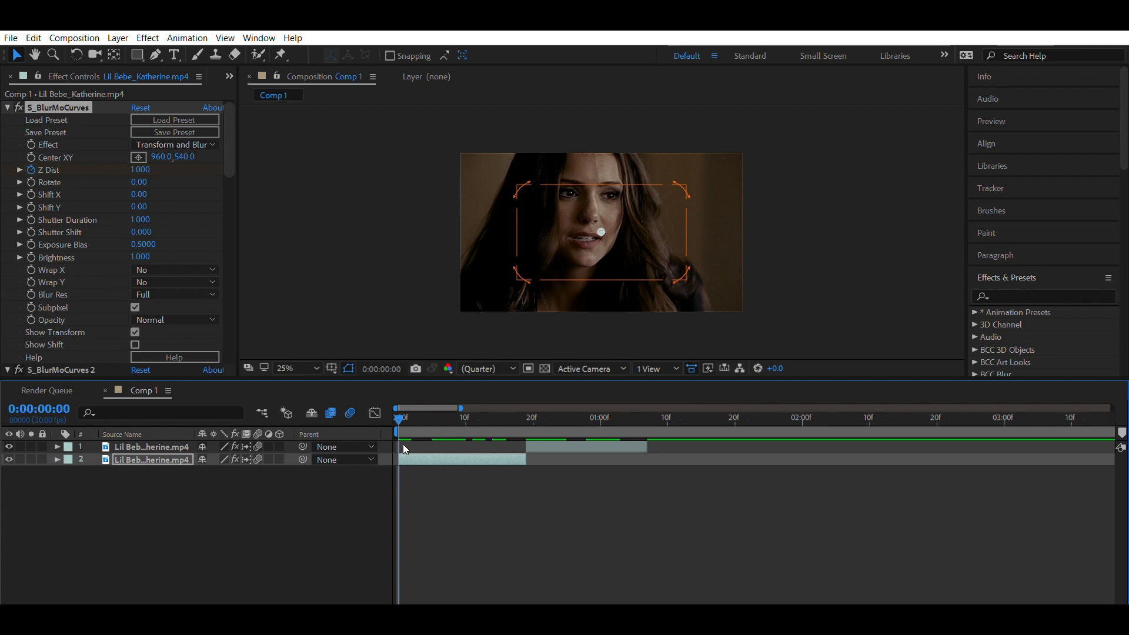
{"action": "left_click", "coordinate": [403, 456]}
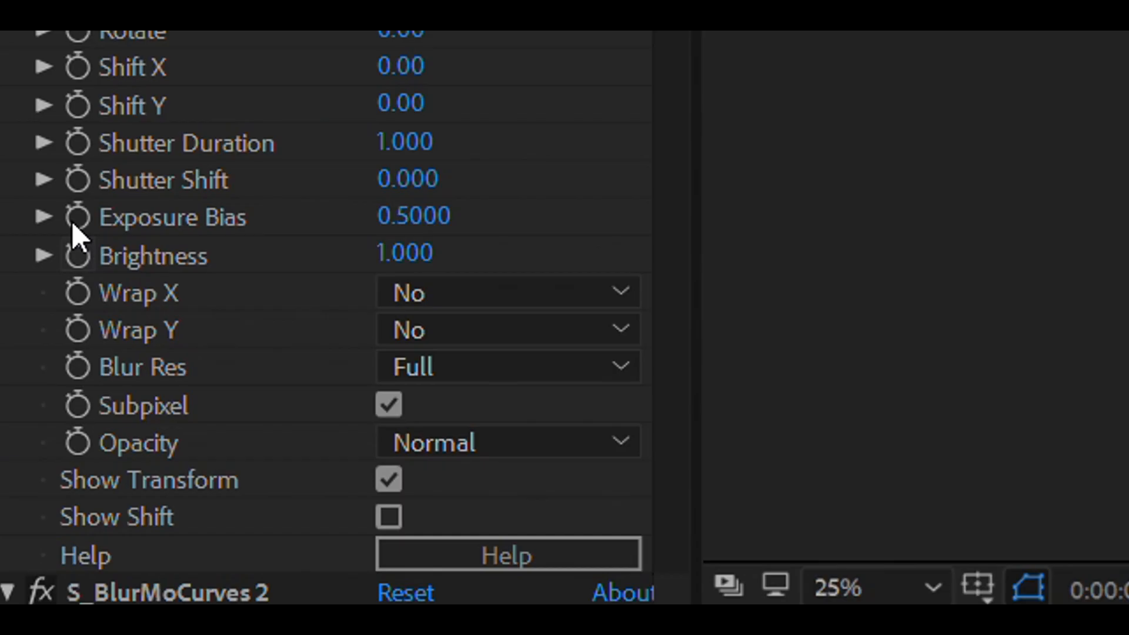
{"action": "left_click", "coordinate": [74, 241]}
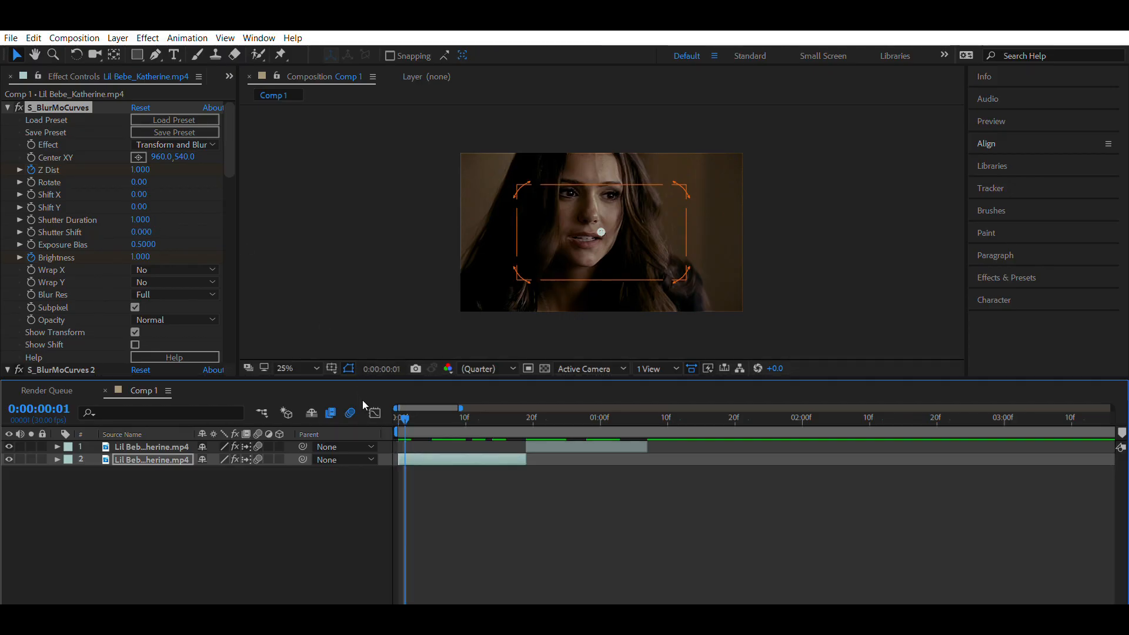
{"action": "left_click", "coordinate": [144, 254]}
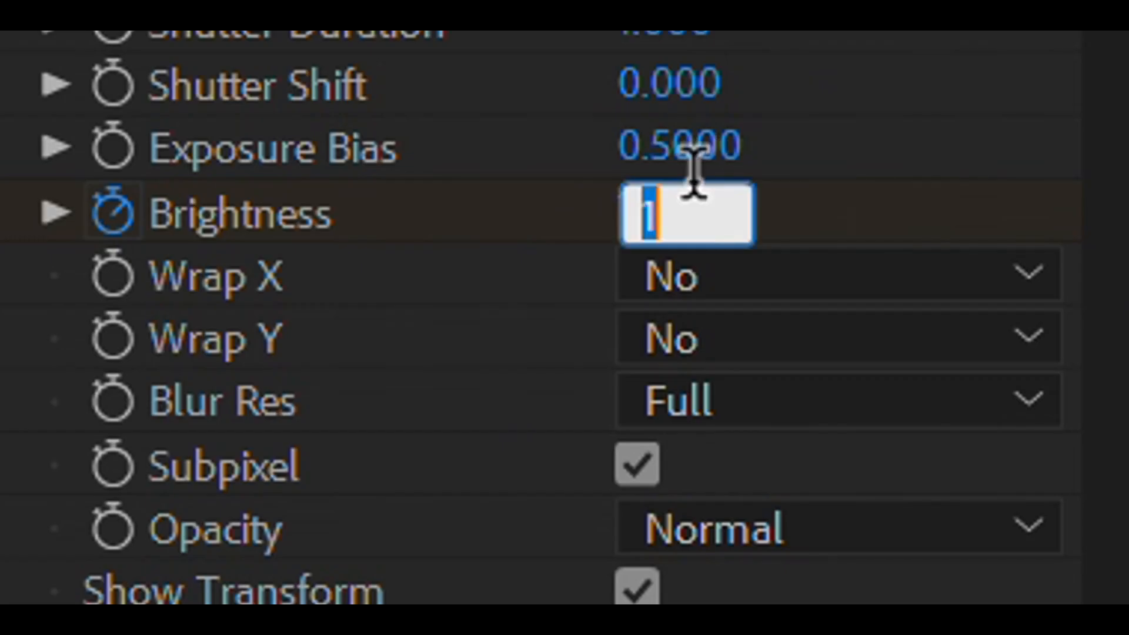
{"action": "type", "text": "1.3"}
{"action": "key", "text": "Return"}
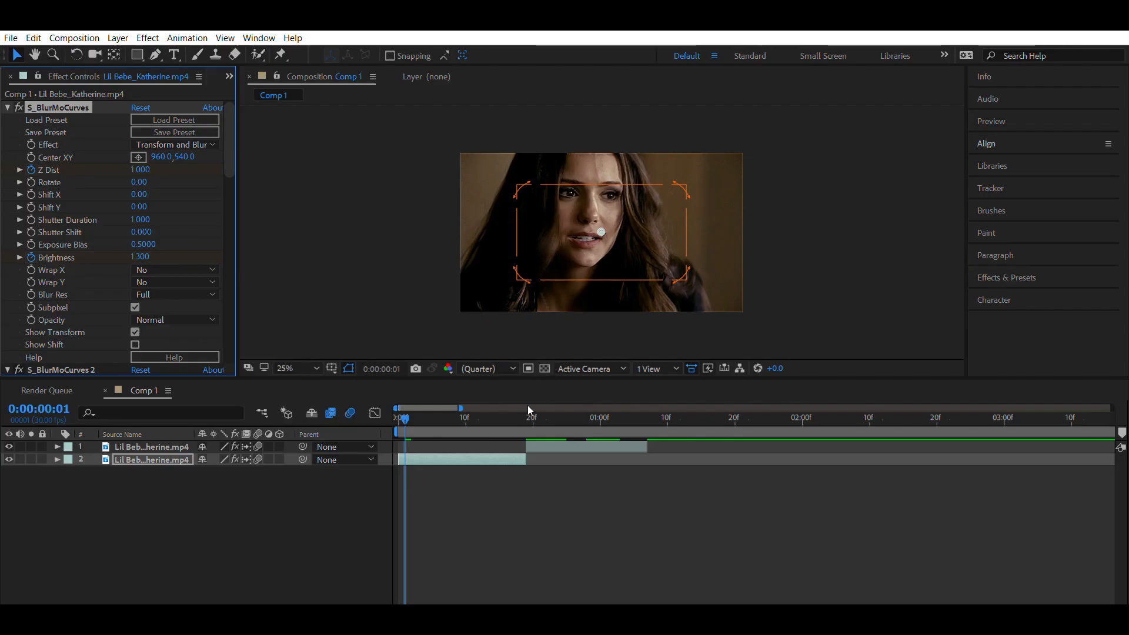
Set Brightness to 0.5 at frame 19, where the first clip ends.
{"action": "left_click", "coordinate": [528, 405]}
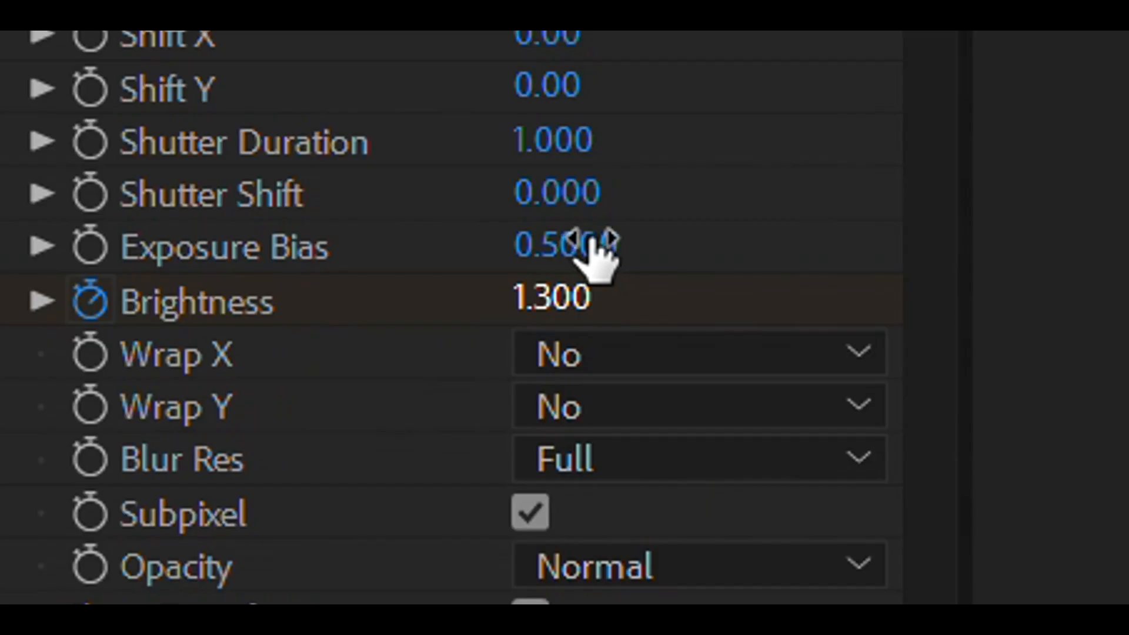
{"action": "left_click", "coordinate": [140, 257]}
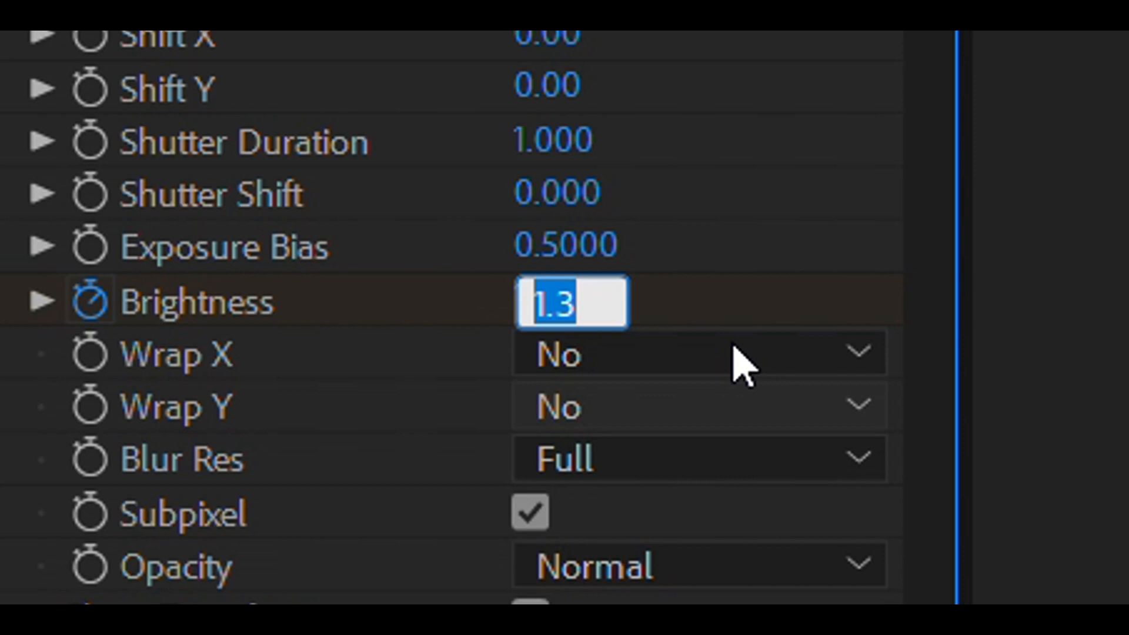
{"action": "type", "text": "0.5"}
{"action": "key", "text": "Return"}
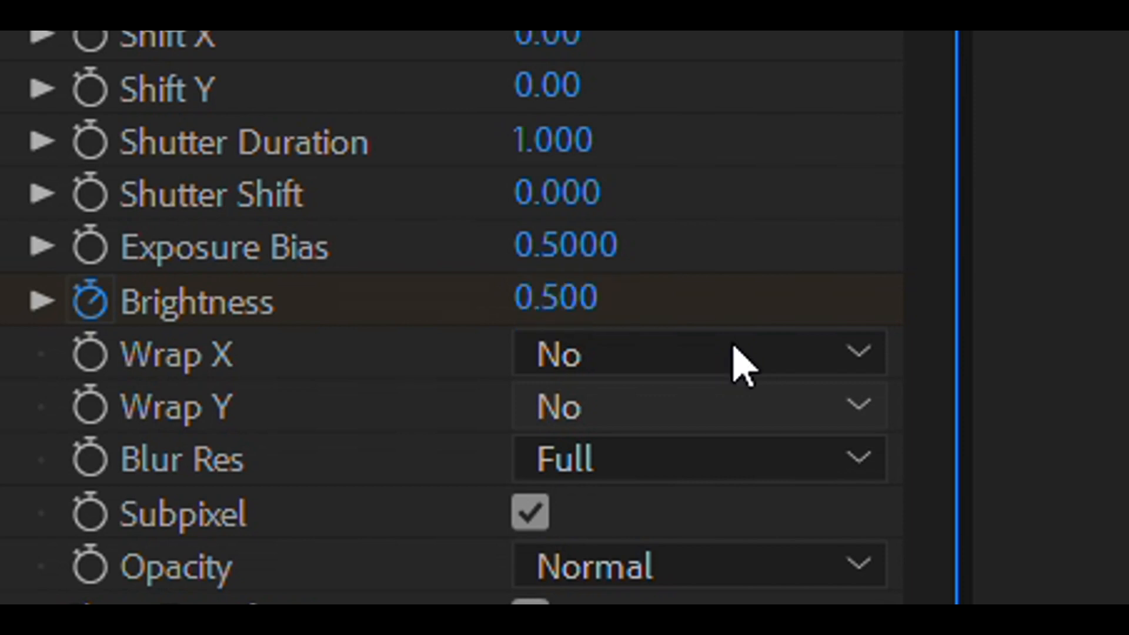
Return to frame 0 and scrub the first clip to check its brightness change.
{"action": "left_click", "coordinate": [401, 418]}
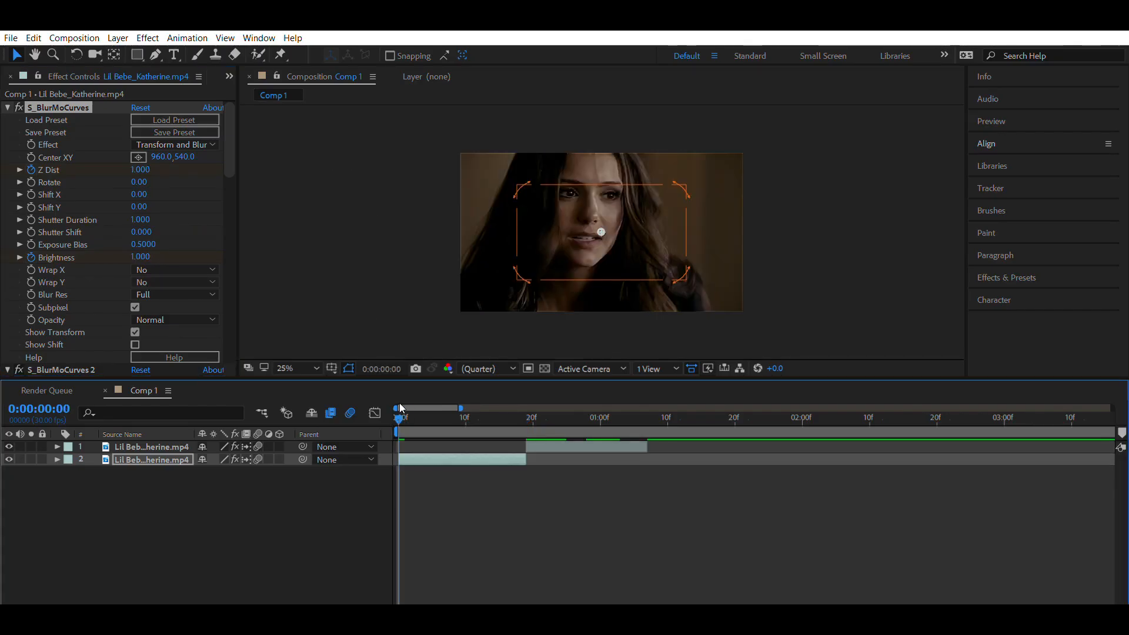
{"action": "left_click_drag", "start_coordinate": [401, 409], "coordinate": [336, 433]}
{"action": "mouse_move", "coordinate": [400, 410]}
{"action": "left_mouse_down"}
{"action": "mouse_move", "coordinate": [424, 413]}
{"action": "mouse_move", "coordinate": [400, 411]}
{"action": "left_mouse_up"}
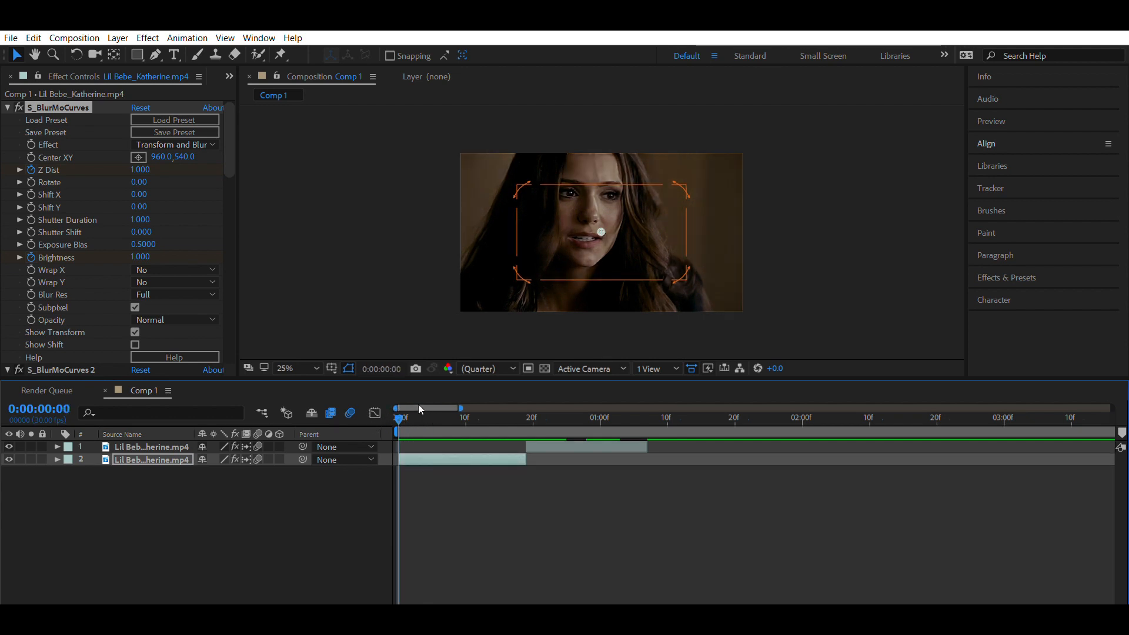
{"action": "mouse_move", "coordinate": [397, 406]}
{"action": "left_mouse_down"}
{"action": "mouse_move", "coordinate": [425, 408]}
{"action": "mouse_move", "coordinate": [400, 412]}
{"action": "left_mouse_up"}
Start a Blur Radius keyframe of 0 at frame 9 in the first clip's Camera Lens Blur effect.
{"action": "scroll", "coordinate": [163, 202], "scroll_direction": "down", "scroll_amount": 5}
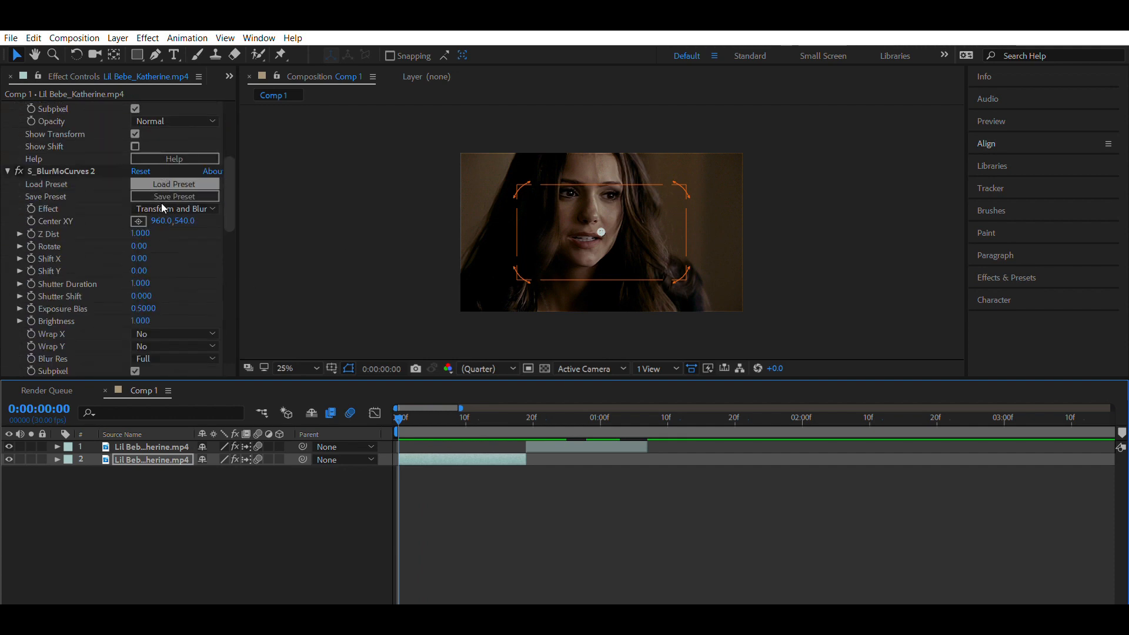
{"action": "left_click_drag", "start_coordinate": [232, 182], "coordinate": [252, 273]}
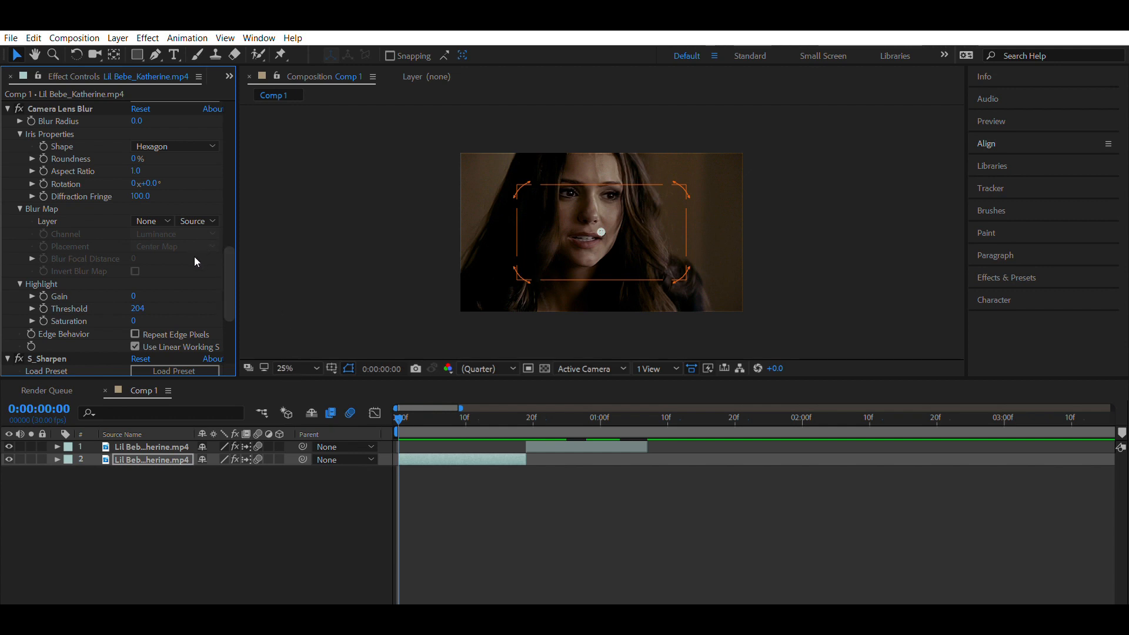
{"action": "left_click", "coordinate": [36, 110]}
{"action": "left_click", "coordinate": [460, 402]}
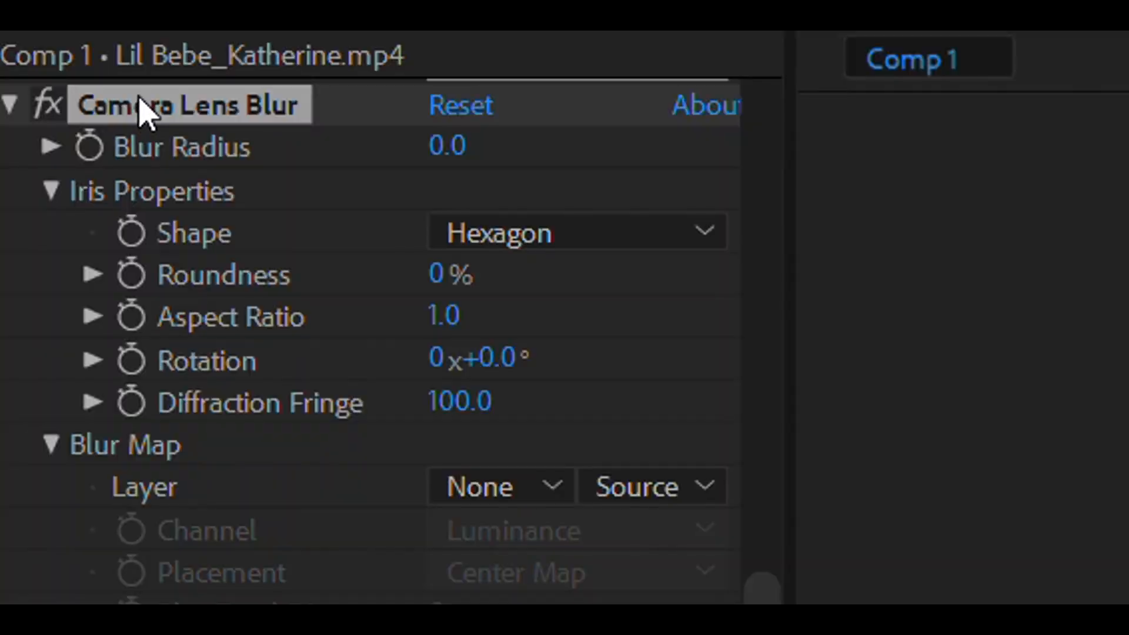
{"action": "left_click", "coordinate": [89, 146]}
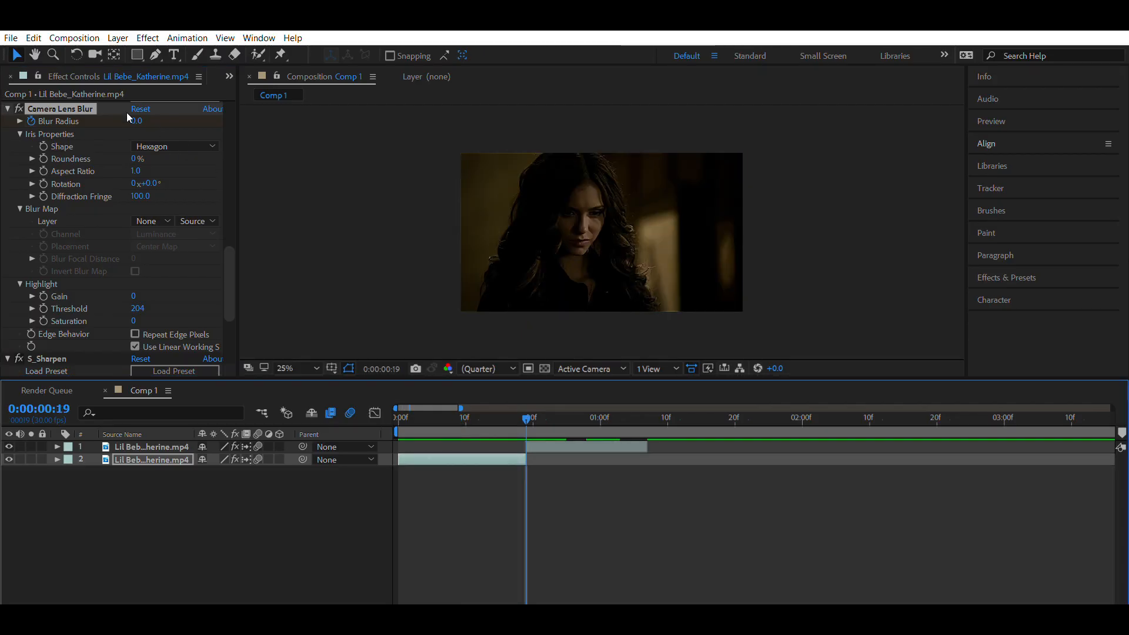
Set the Camera Lens Blur's Blur Radius to 20 at frame 19.
{"action": "left_click", "coordinate": [449, 145]}
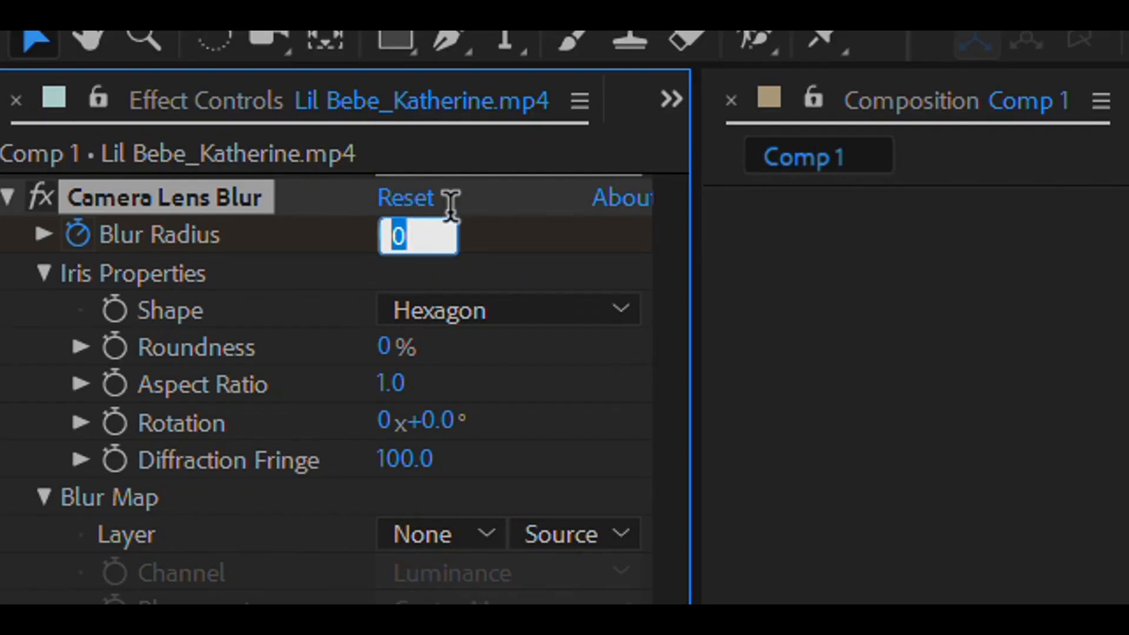
{"action": "type", "text": "20"}
{"action": "key", "text": "Return"}
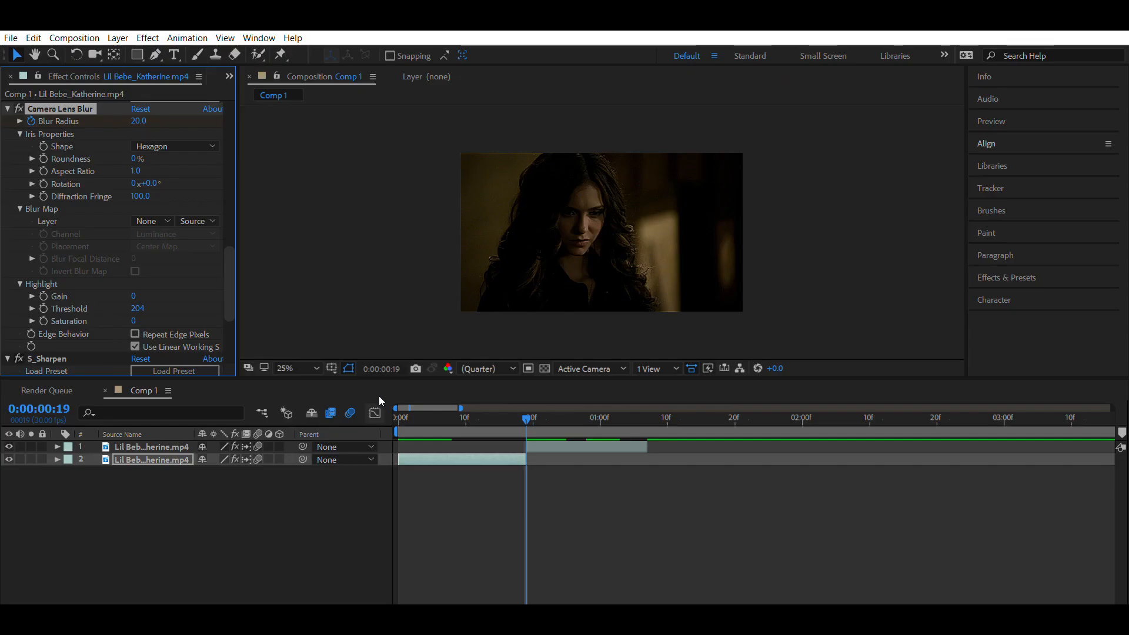
Select both Blur Radius keyframes in the value graph and open their keyframe options, then return to the start of the composition.
{"action": "left_click", "coordinate": [375, 412]}
{"action": "left_click_drag", "start_coordinate": [551, 574], "coordinate": [407, 424]}
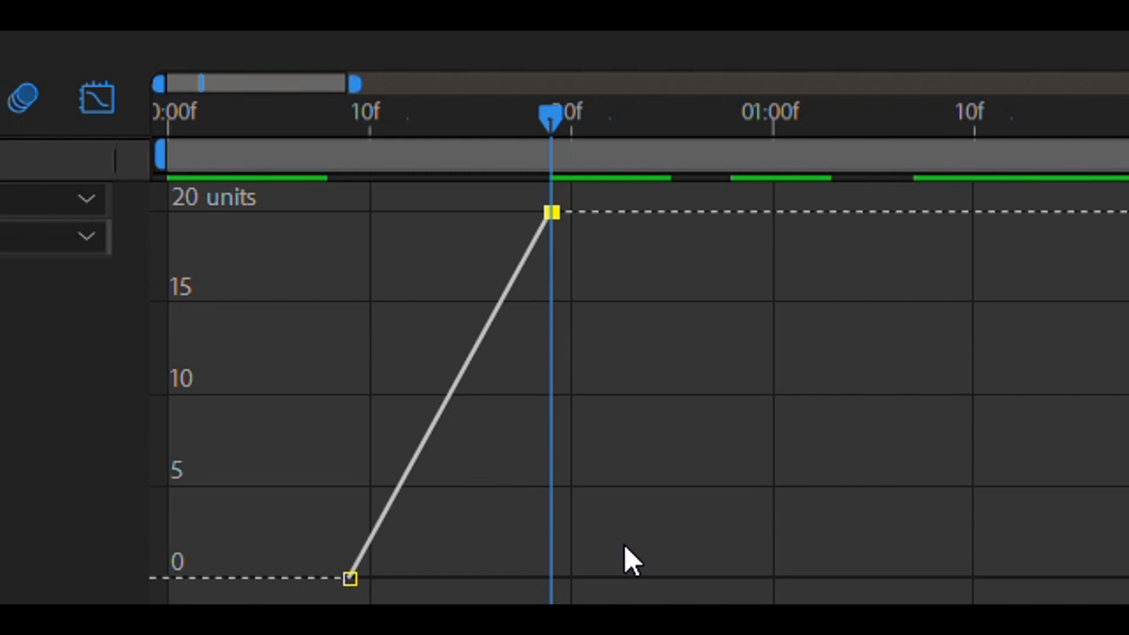
{"action": "left_click_drag", "start_coordinate": [191, 123], "coordinate": [193, 124]}
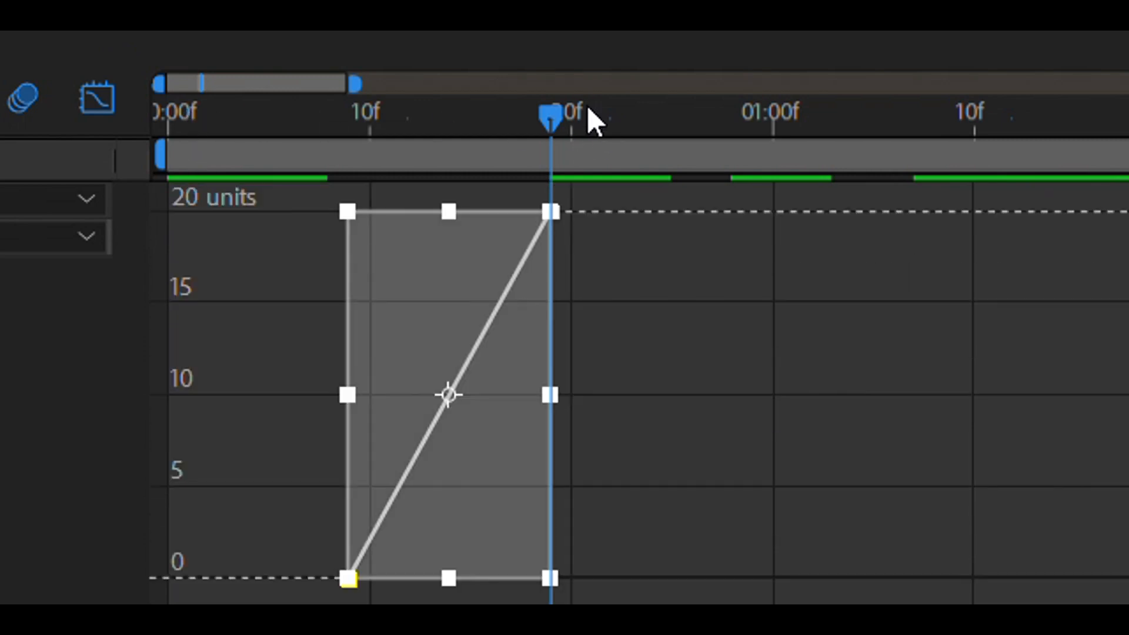
{"action": "right_click", "coordinate": [550, 212]}
{"action": "mouse_move", "coordinate": [722, 611]}
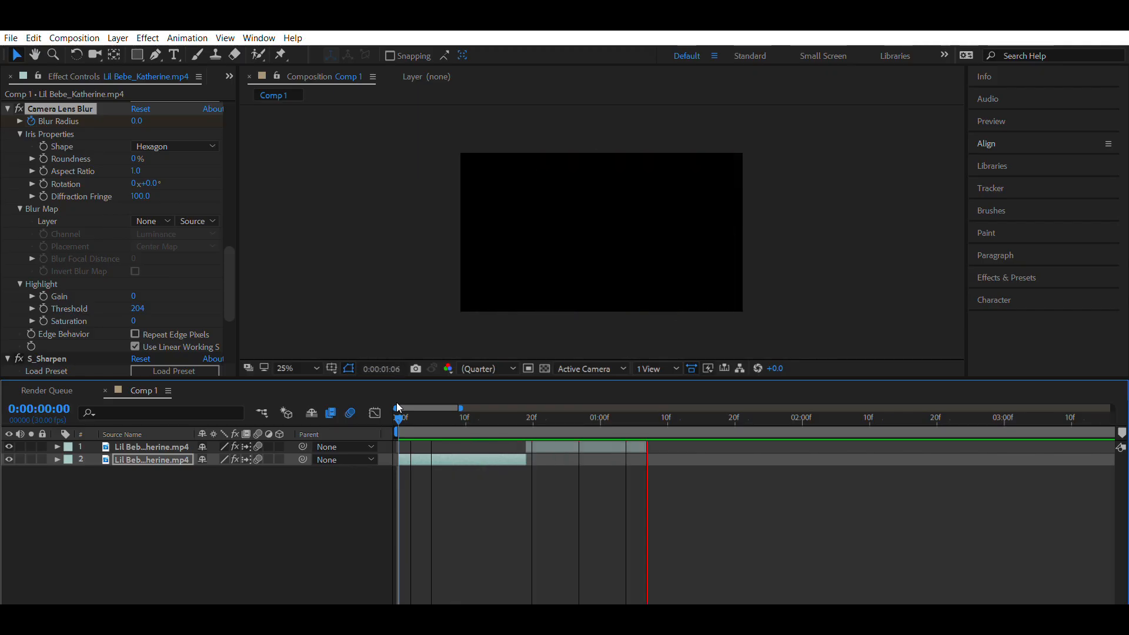
{"action": "left_click", "coordinate": [399, 408]}
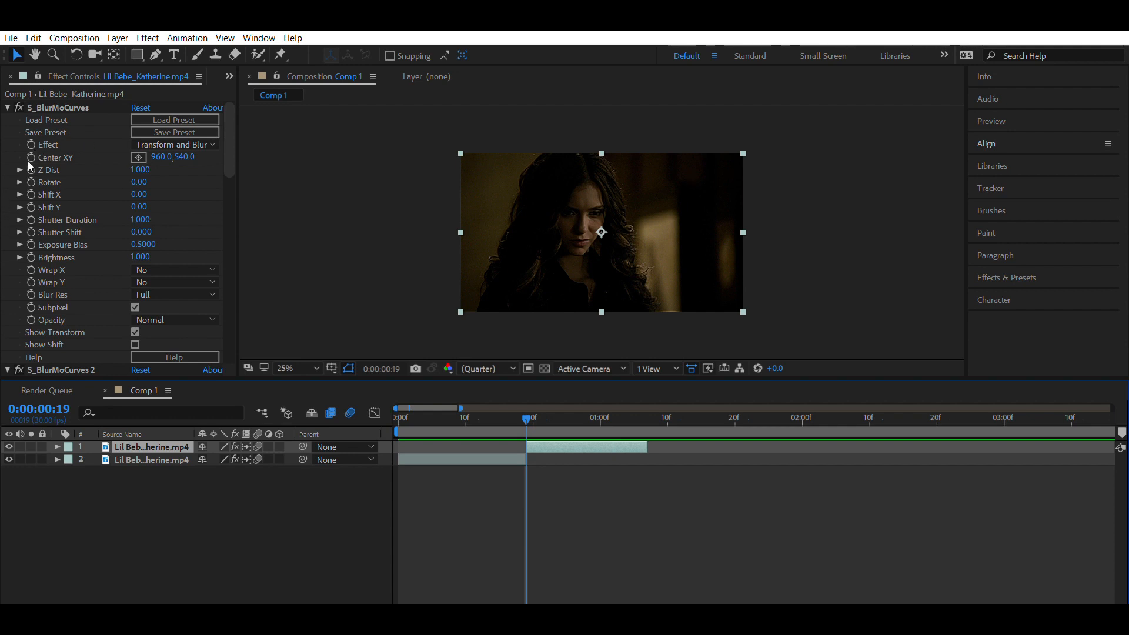
Set Wrap X and Wrap Y to Tile in layer 1's first S_BlurMoCurves effect.
{"action": "left_click", "coordinate": [91, 256]}
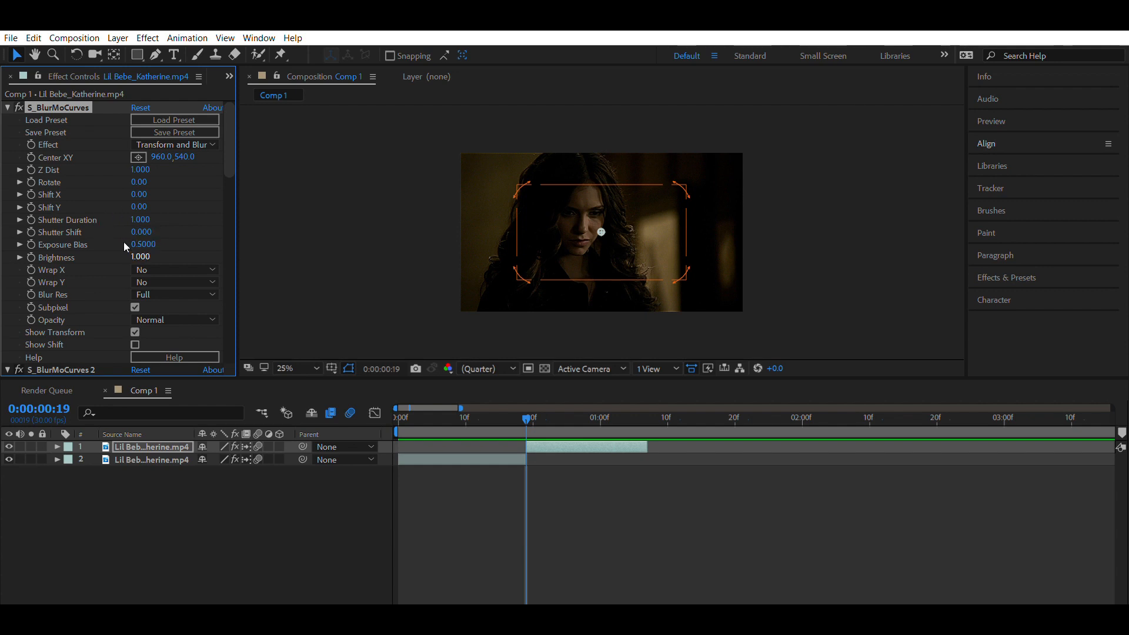
{"action": "left_click", "coordinate": [61, 137]}
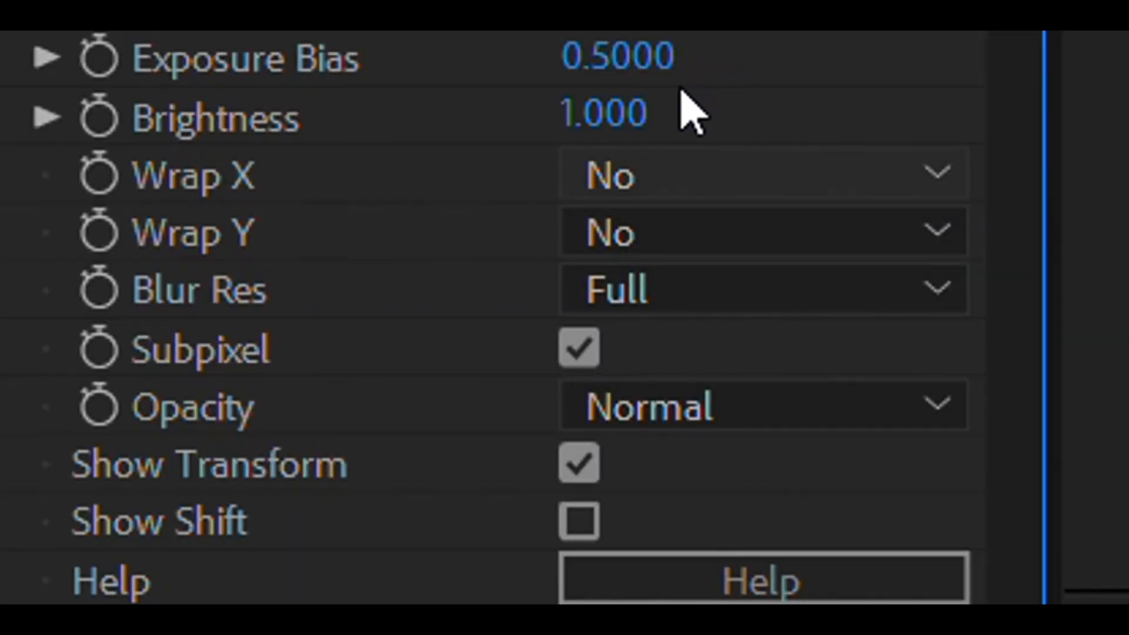
{"action": "left_click", "coordinate": [617, 174]}
{"action": "left_click", "coordinate": [617, 227]}
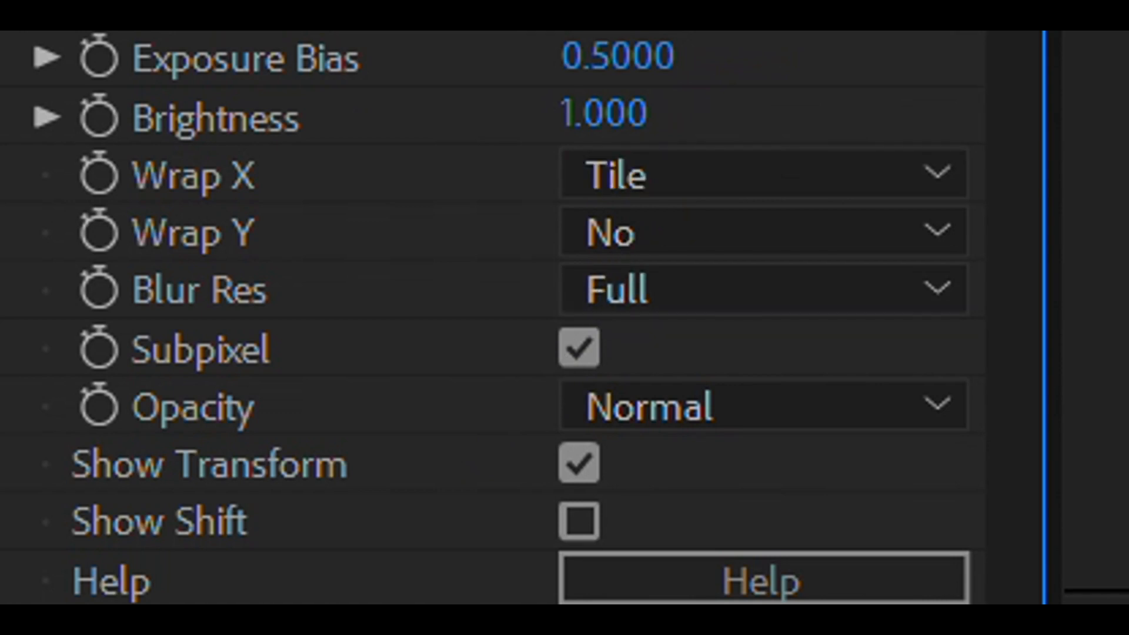
{"action": "left_click", "coordinate": [738, 228]}
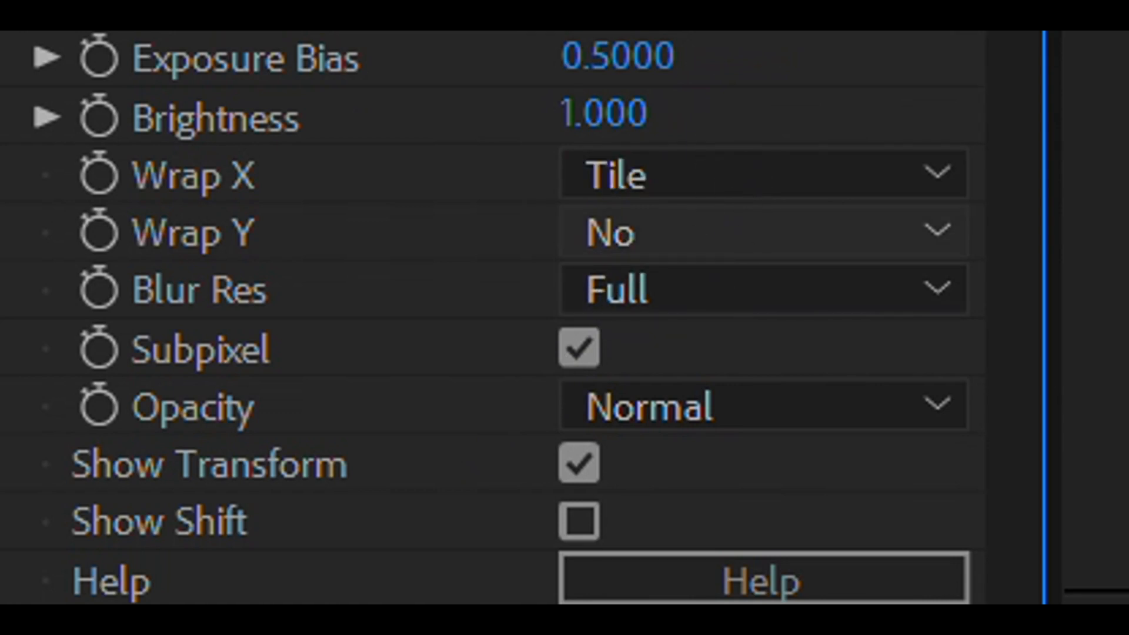
{"action": "left_click", "coordinate": [697, 284]}
Change Wrap X and Wrap Y to Reflect in layer 1's first S_BlurMoCurves effect.
{"action": "left_click_drag", "start_coordinate": [151, 161], "coordinate": [177, 162]}
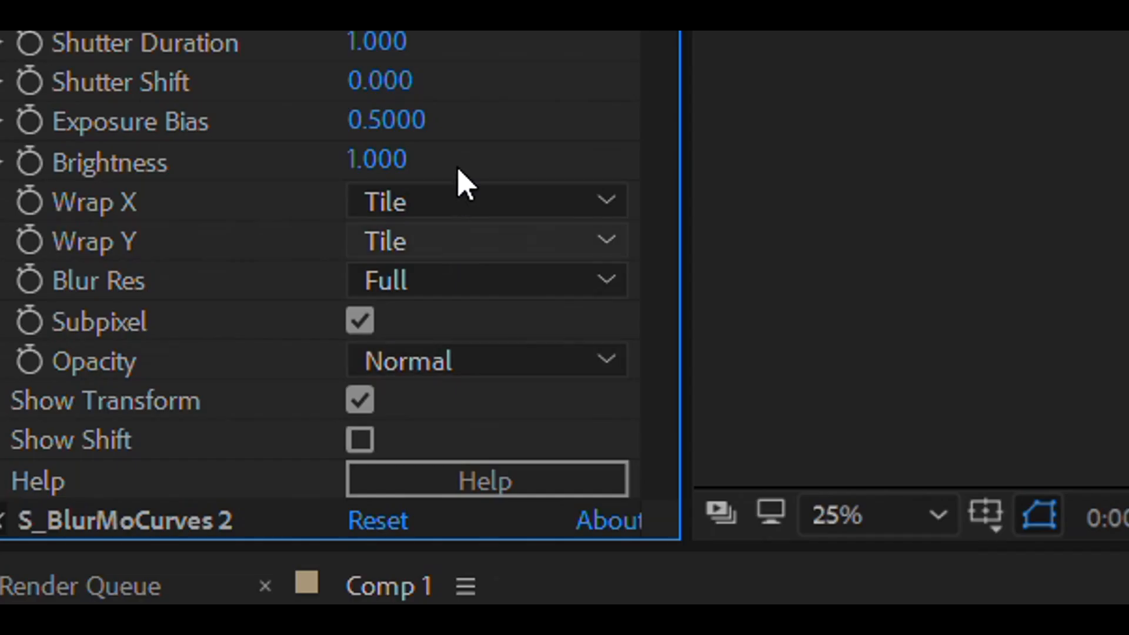
{"action": "left_click", "coordinate": [447, 202]}
{"action": "left_click", "coordinate": [429, 194]}
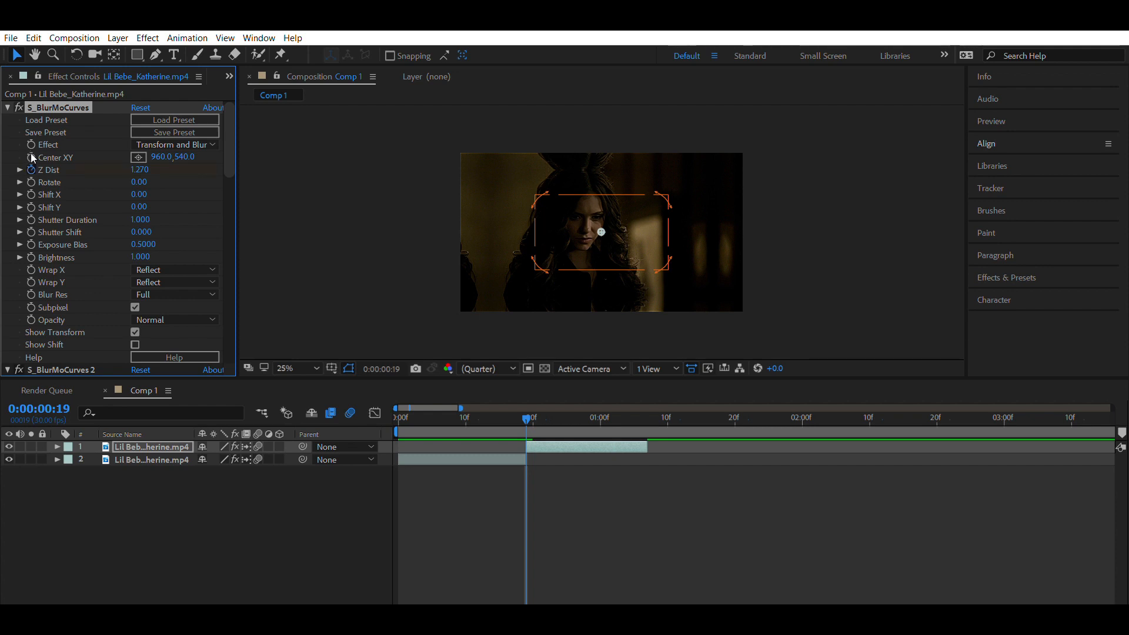
Try a Z Dist of 1.5 on layer 1 at frame 19, then settle on 1.7.
{"action": "left_click", "coordinate": [144, 170]}
{"action": "type", "text": "1.5"}
{"action": "key", "text": "Return"}
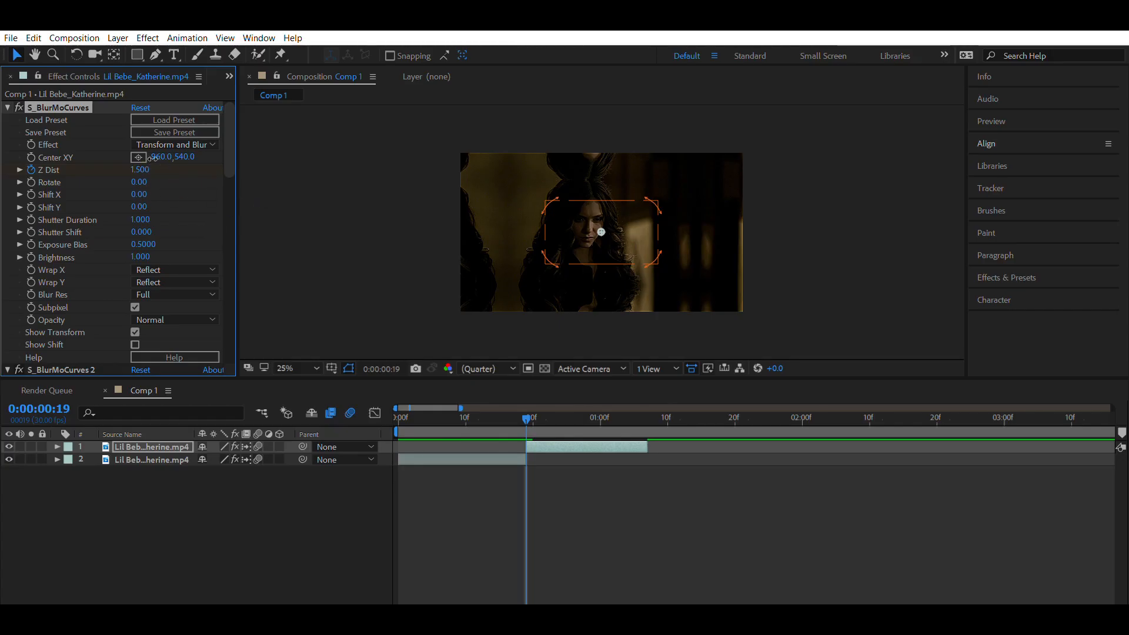
{"action": "left_click", "coordinate": [140, 170]}
{"action": "type", "text": "1.7"}
{"action": "key", "text": "Return"}
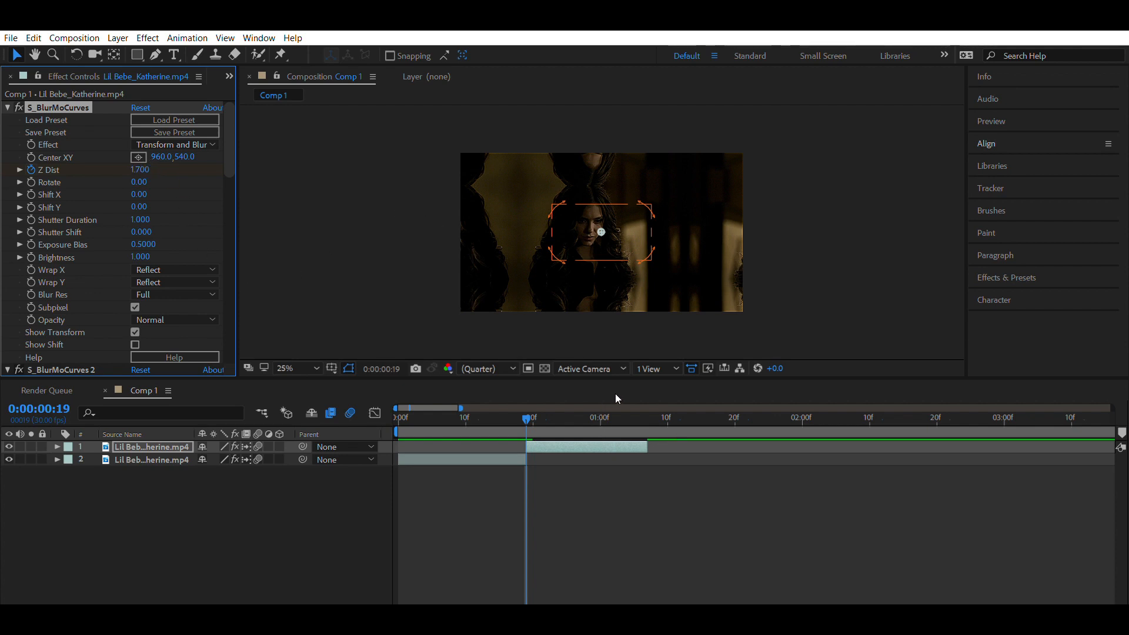
Set layer 1's Z Dist to 0.98 at 0:00:01:06, near the end of the clip.
{"action": "left_click_drag", "start_coordinate": [633, 401], "coordinate": [639, 402]}
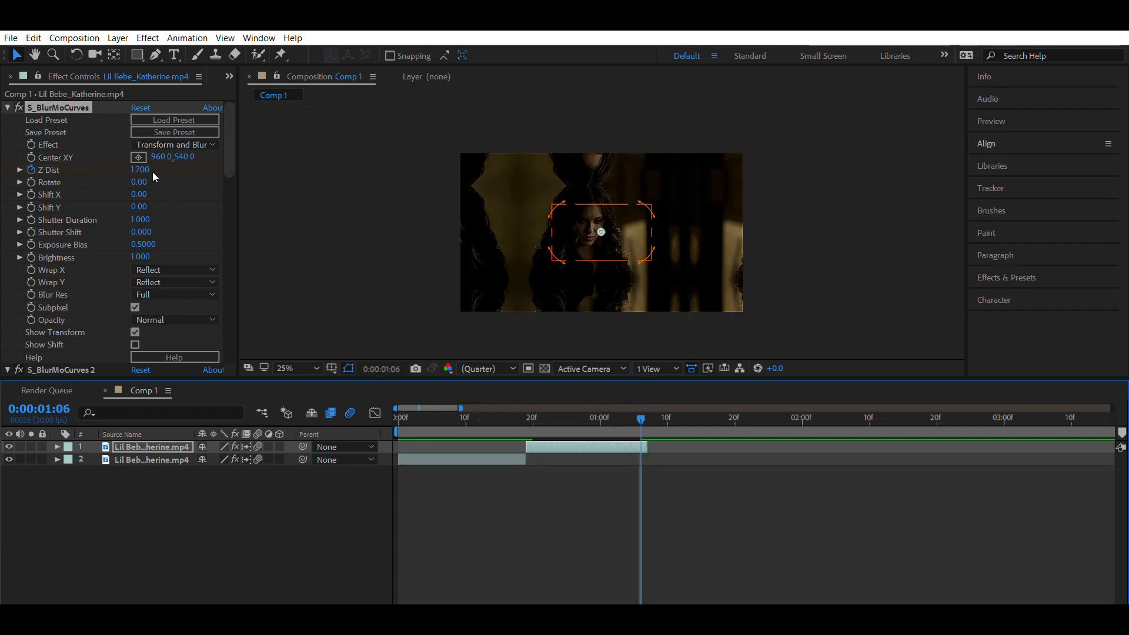
{"action": "left_click", "coordinate": [150, 170]}
{"action": "left_click", "coordinate": [178, 164]}
{"action": "left_click_drag", "start_coordinate": [152, 166], "coordinate": [150, 164]}
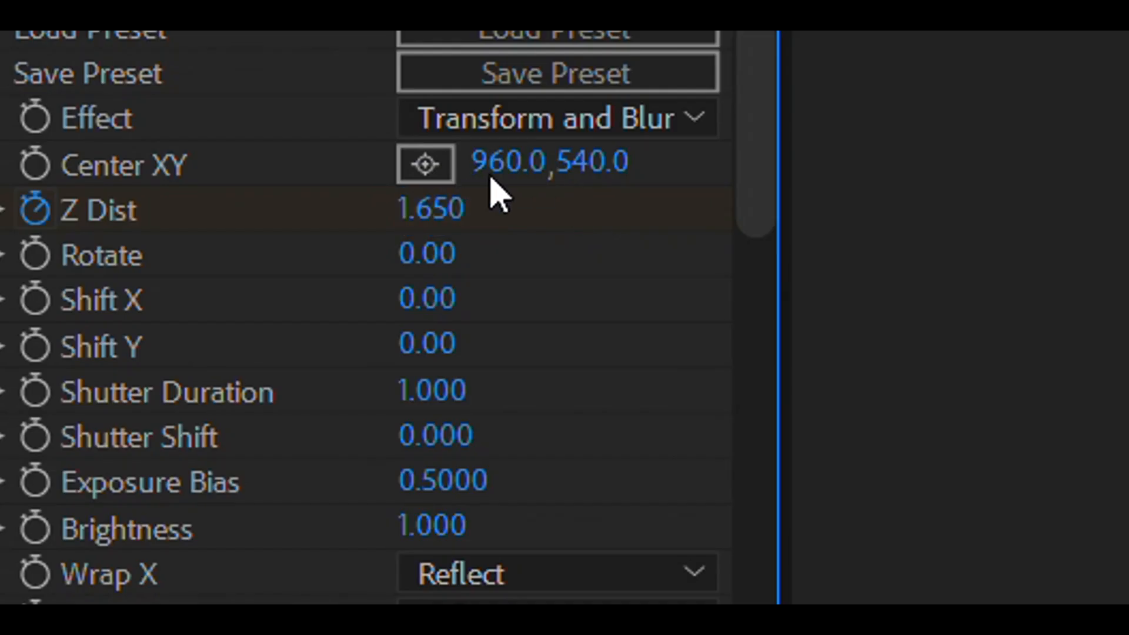
{"action": "left_click", "coordinate": [453, 205]}
{"action": "type", "text": "0.98"}
{"action": "key", "text": "Return"}
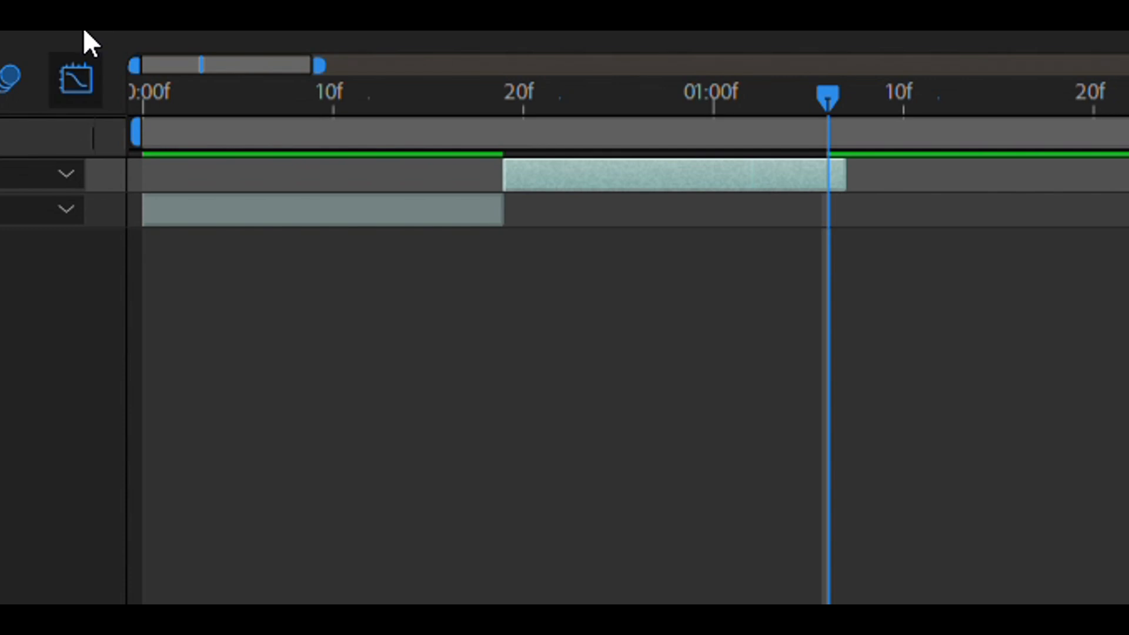
Apply Easy Ease to both layer 1 Z Dist keyframes and reshape the value curve to drop steeply from frame 19 and flatten toward 0:00:01:06.
{"action": "left_click", "coordinate": [82, 59]}
{"action": "left_click_drag", "start_coordinate": [859, 536], "coordinate": [511, 143]}
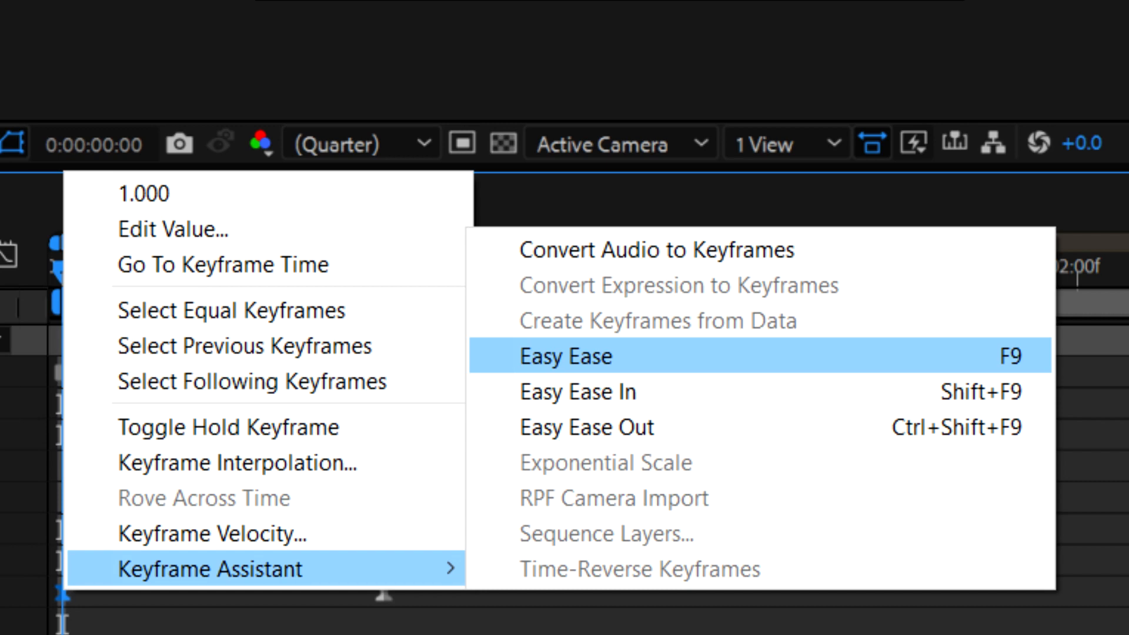
{"action": "left_click", "coordinate": [565, 355]}
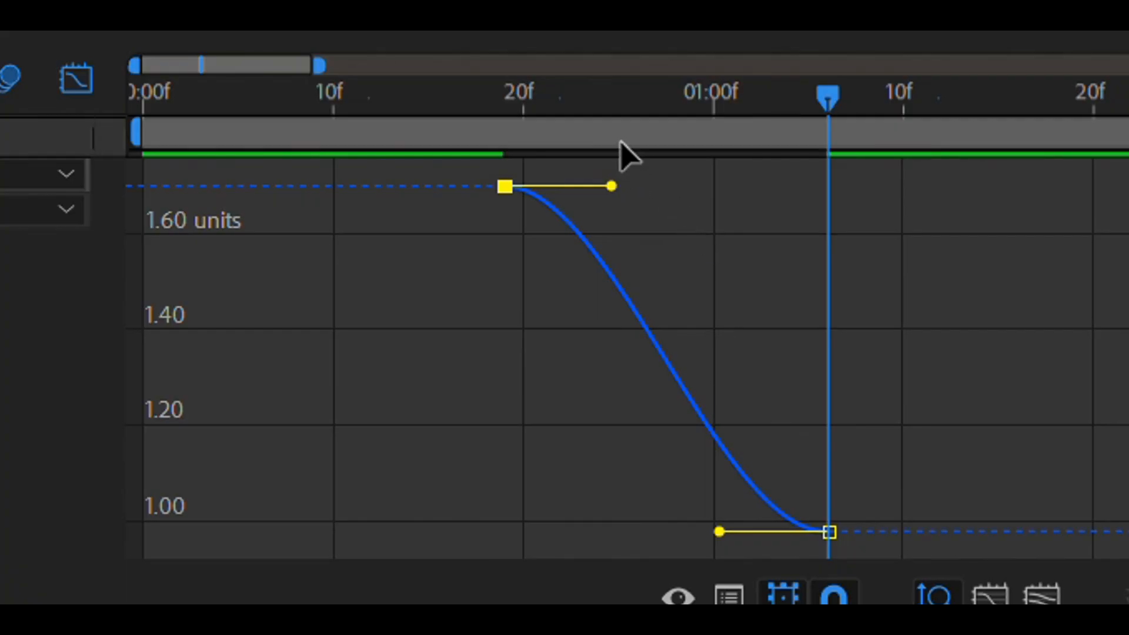
{"action": "left_click_drag", "start_coordinate": [612, 186], "coordinate": [362, 473]}
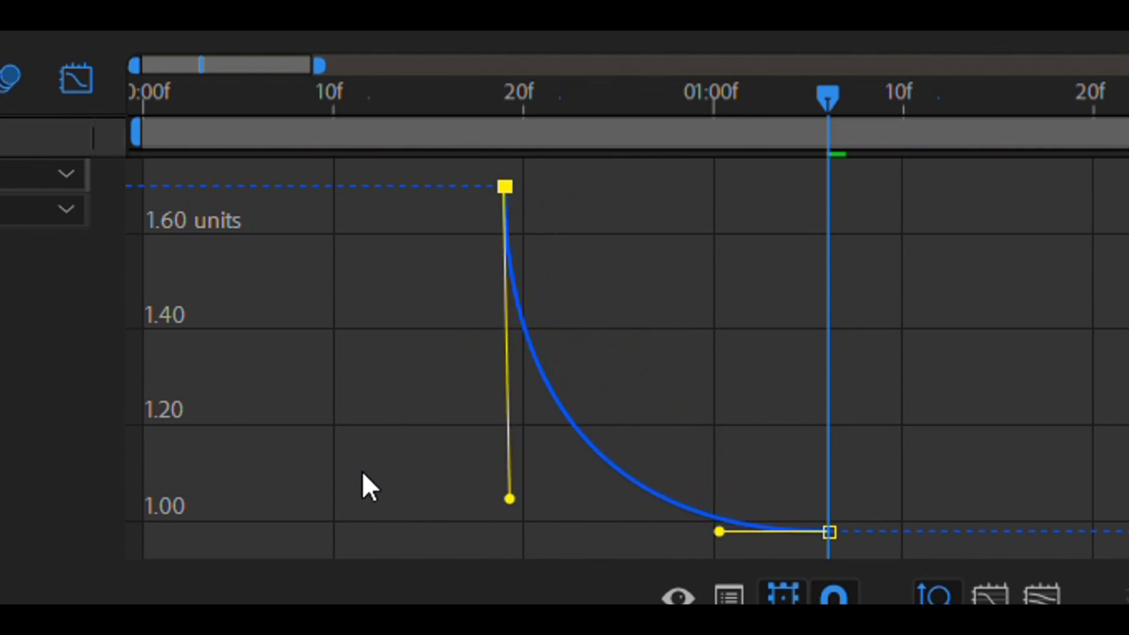
{"action": "left_click_drag", "start_coordinate": [512, 465], "coordinate": [495, 471]}
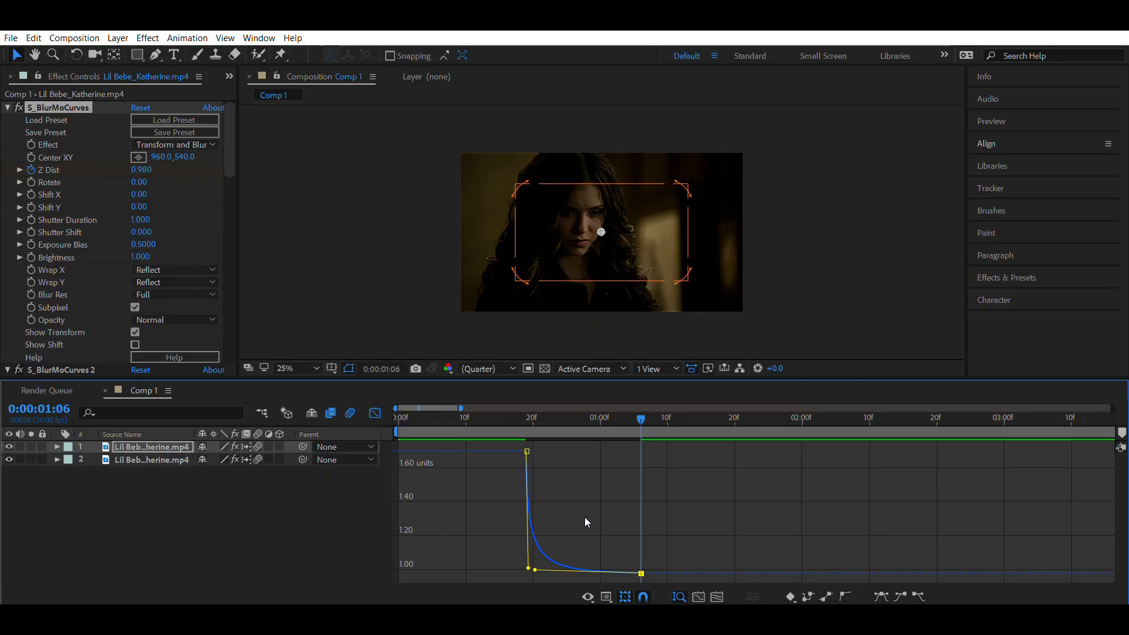
Return layer 1 to frame 19 and enable Brightness keyframing in its first S_BlurMoCurves effect.
{"action": "left_click", "coordinate": [585, 517]}
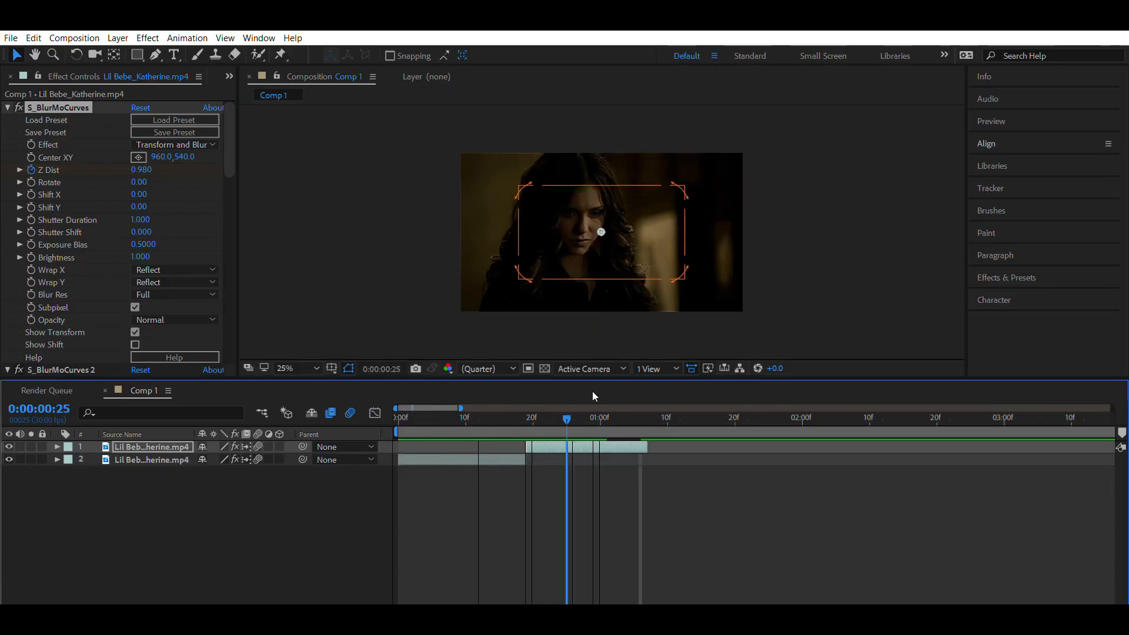
{"action": "left_click_drag", "start_coordinate": [591, 390], "coordinate": [536, 397]}
{"action": "key", "text": "ctrl+z"}
{"action": "key", "text": "ctrl+z"}
{"action": "key", "text": "ctrl+z"}
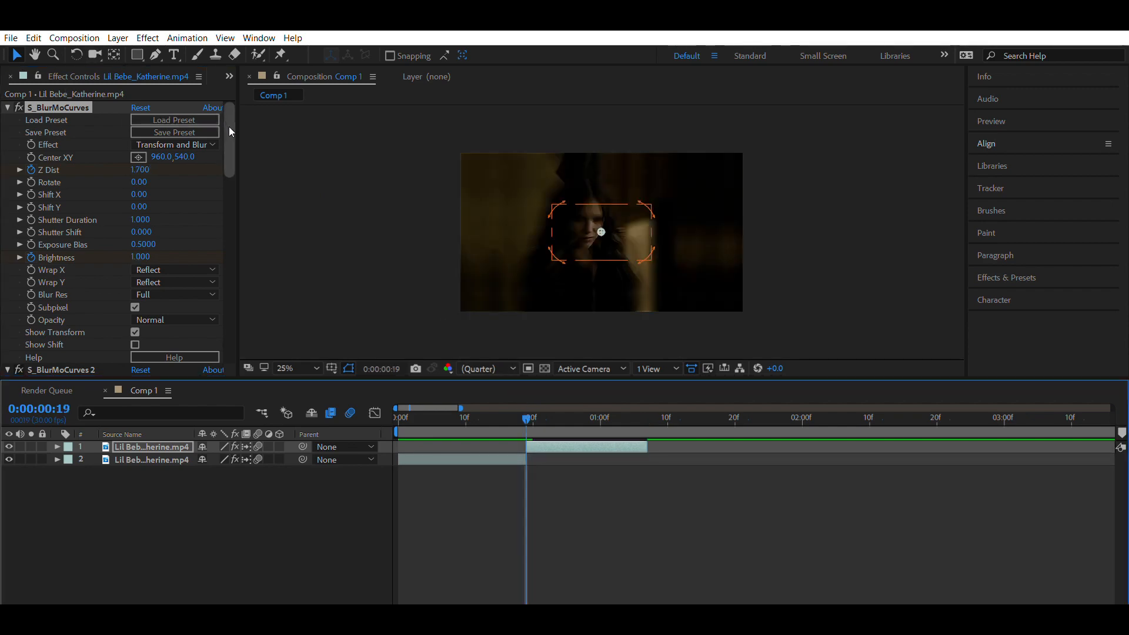
Keyframe the Camera Lens Blur Radius on layer 1 at frame 19 with a value of 20.
{"action": "left_click_drag", "start_coordinate": [227, 121], "coordinate": [221, 355]}
{"action": "scroll", "coordinate": [52, 238], "scroll_direction": "up", "scroll_amount": 5}
{"action": "left_click", "coordinate": [31, 135]}
{"action": "left_click", "coordinate": [32, 122]}
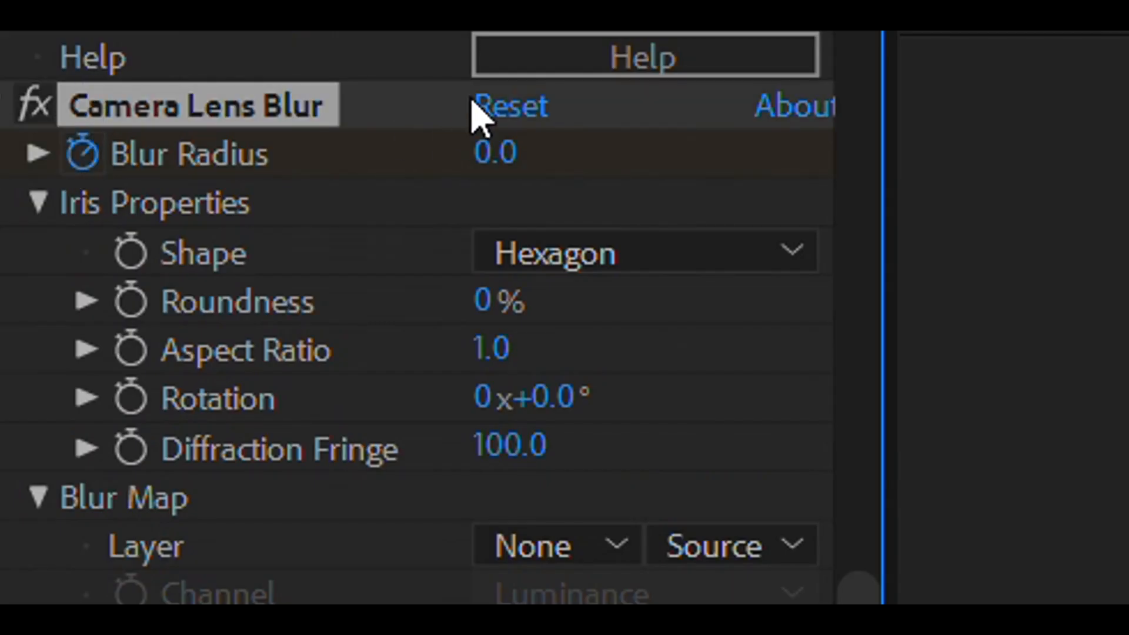
{"action": "left_click", "coordinate": [530, 115]}
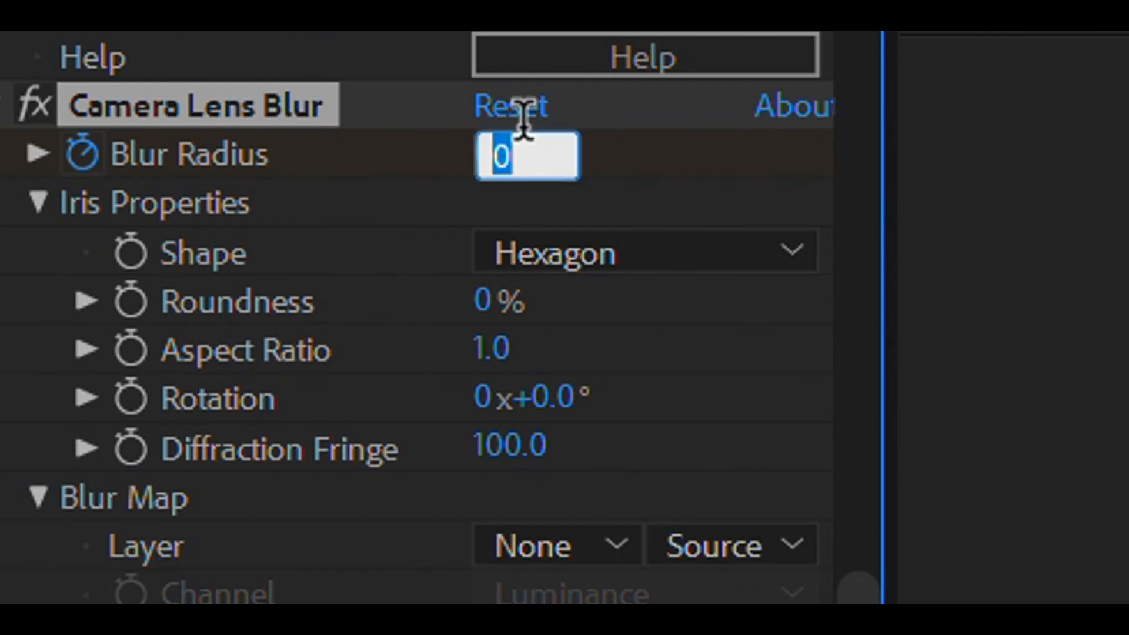
{"action": "type", "text": "20"}
{"action": "key", "text": "Return"}
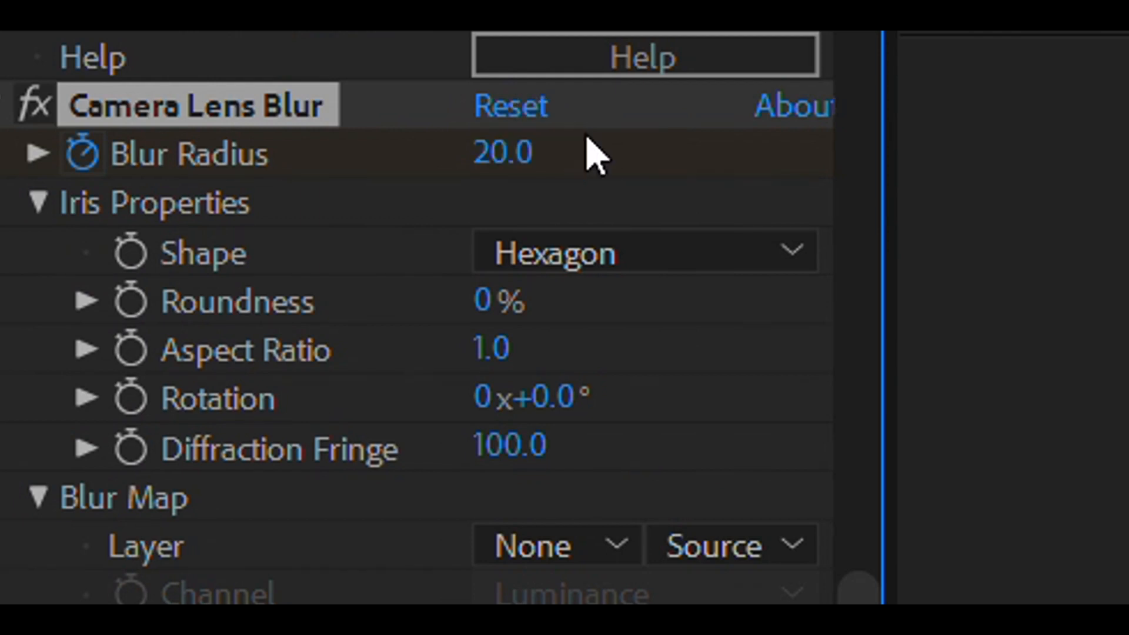
Set layer 1's Blur Radius to 0 at 0:00:00:28 and to 20 at 0:00:01:07.
{"action": "left_click", "coordinate": [588, 410]}
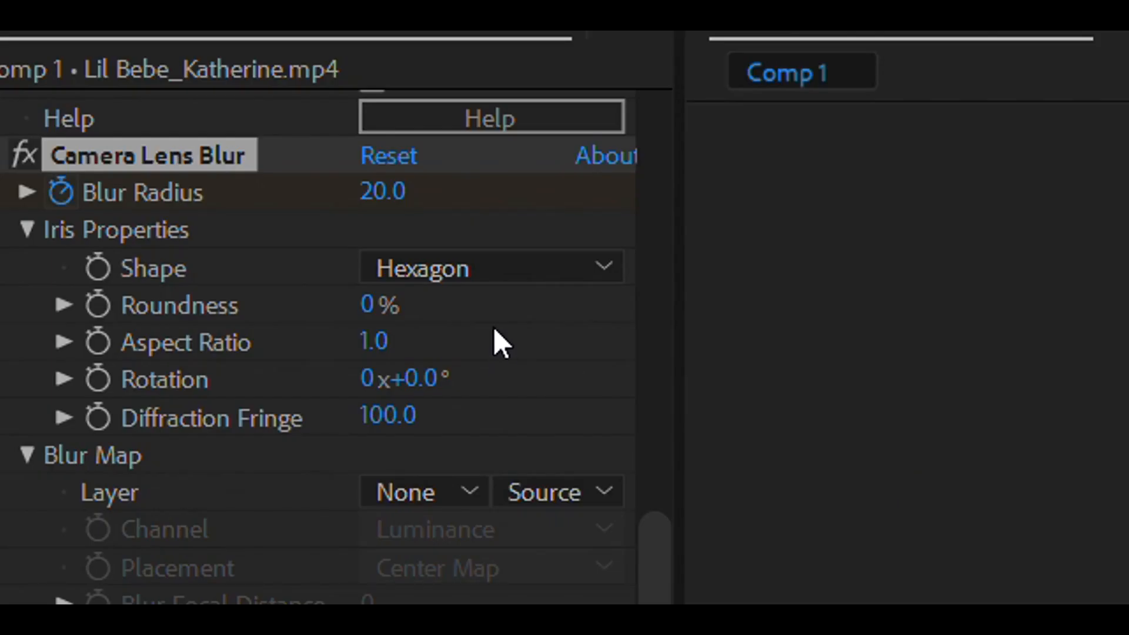
{"action": "left_click", "coordinate": [400, 187]}
{"action": "type", "text": "0"}
{"action": "key", "text": "Return"}
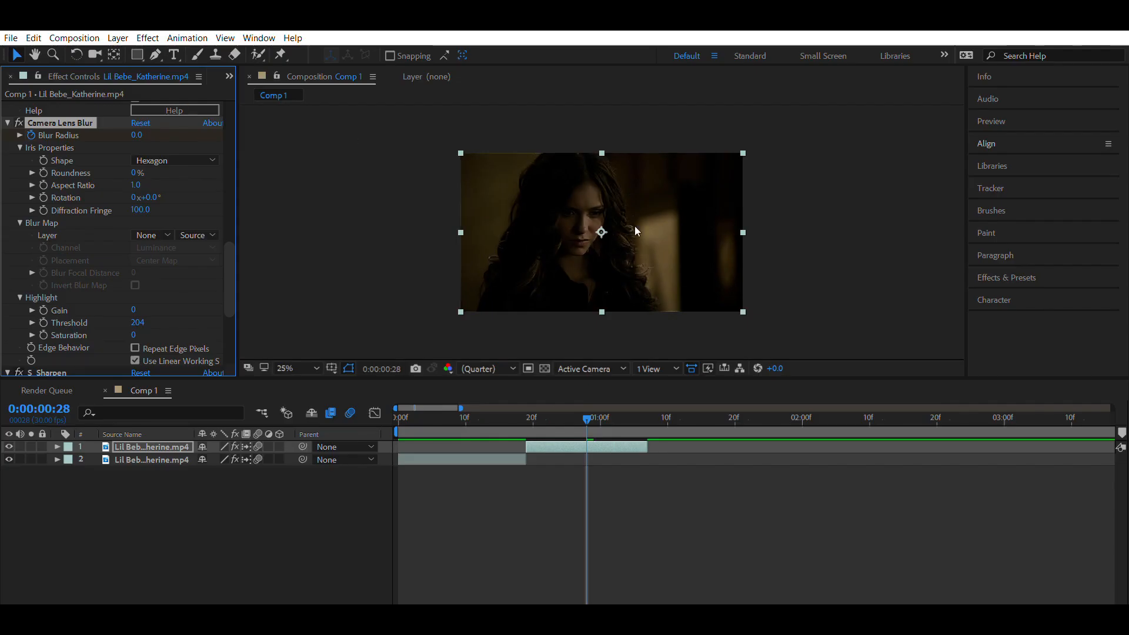
{"action": "left_click_drag", "start_coordinate": [630, 418], "coordinate": [647, 406]}
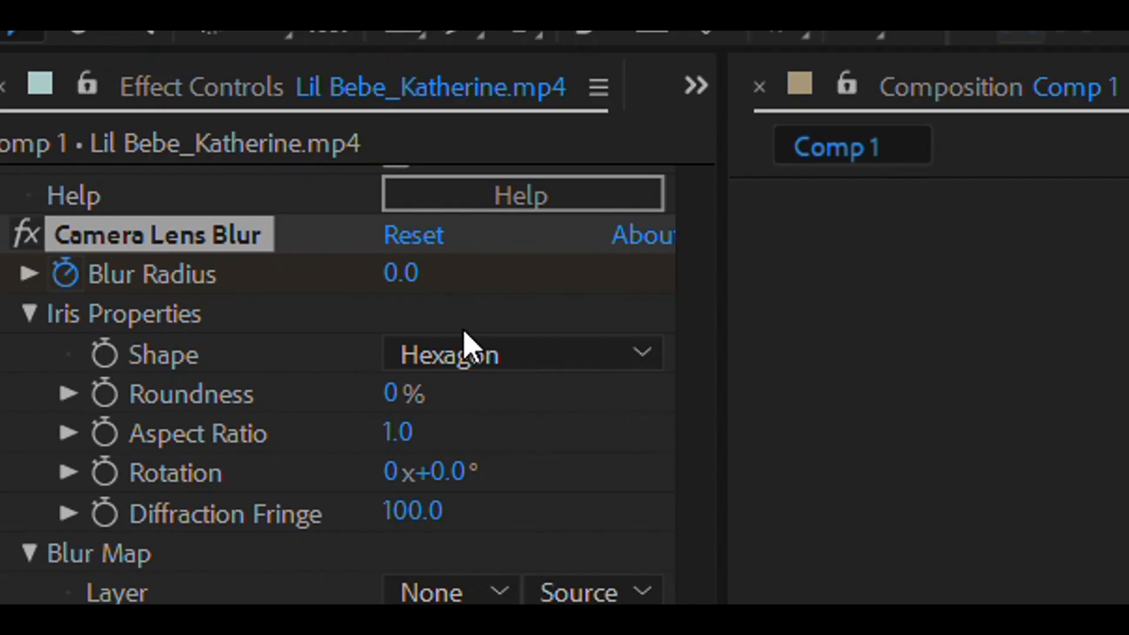
{"action": "left_click", "coordinate": [405, 273]}
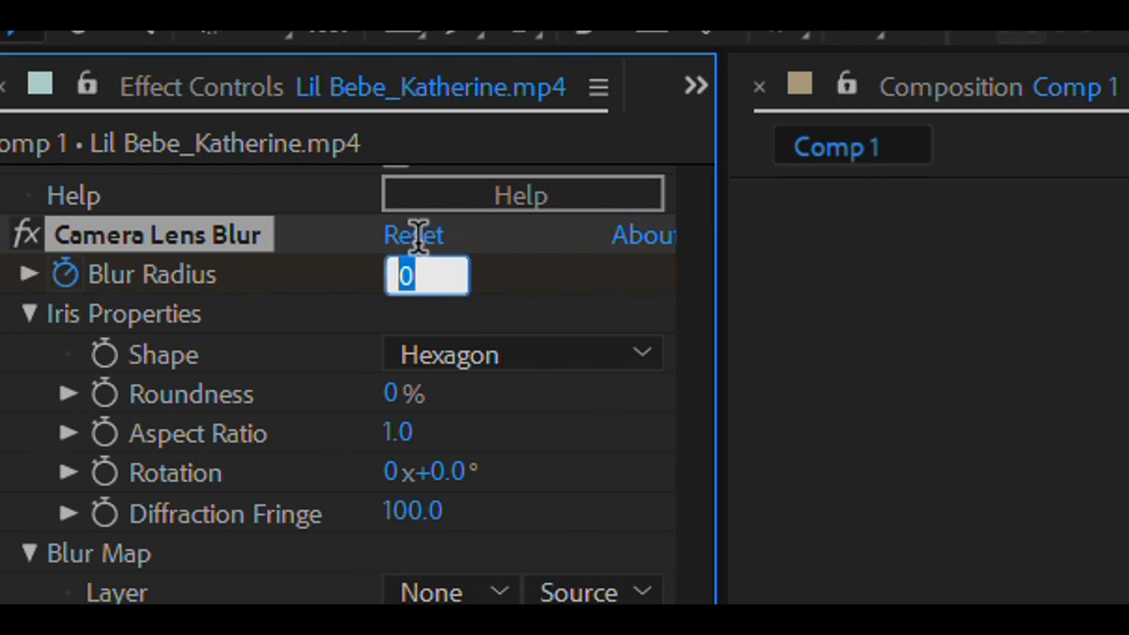
{"action": "type", "text": "20"}
{"action": "key", "text": "Return"}
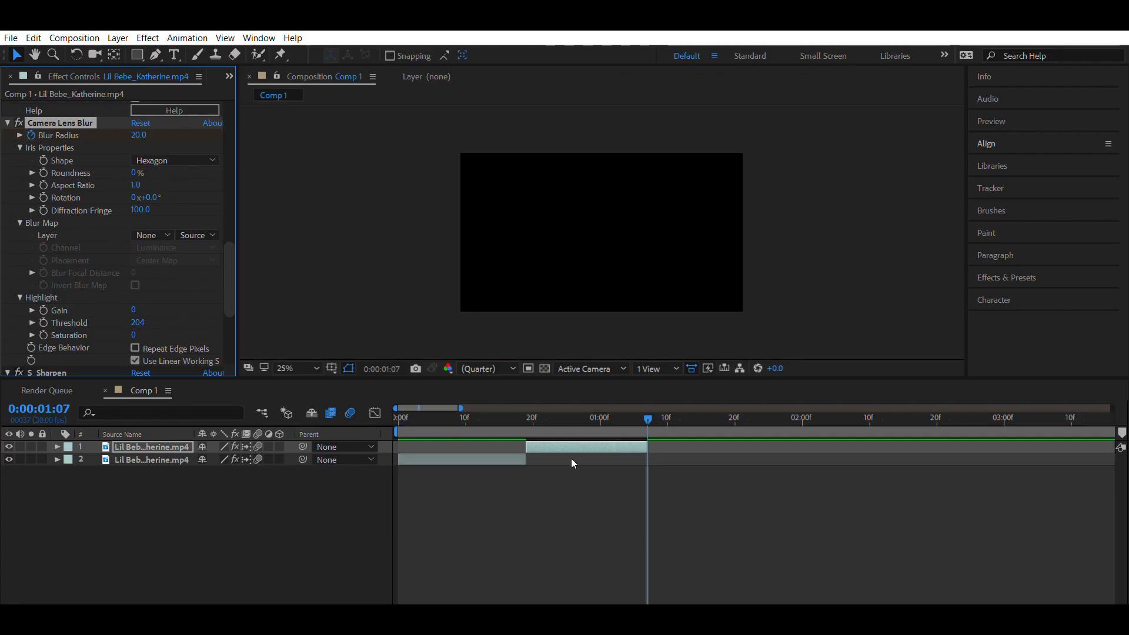
Apply Easy Ease to all three Blur Radius keyframes of layer 1 in the value graph.
{"action": "left_click", "coordinate": [574, 419]}
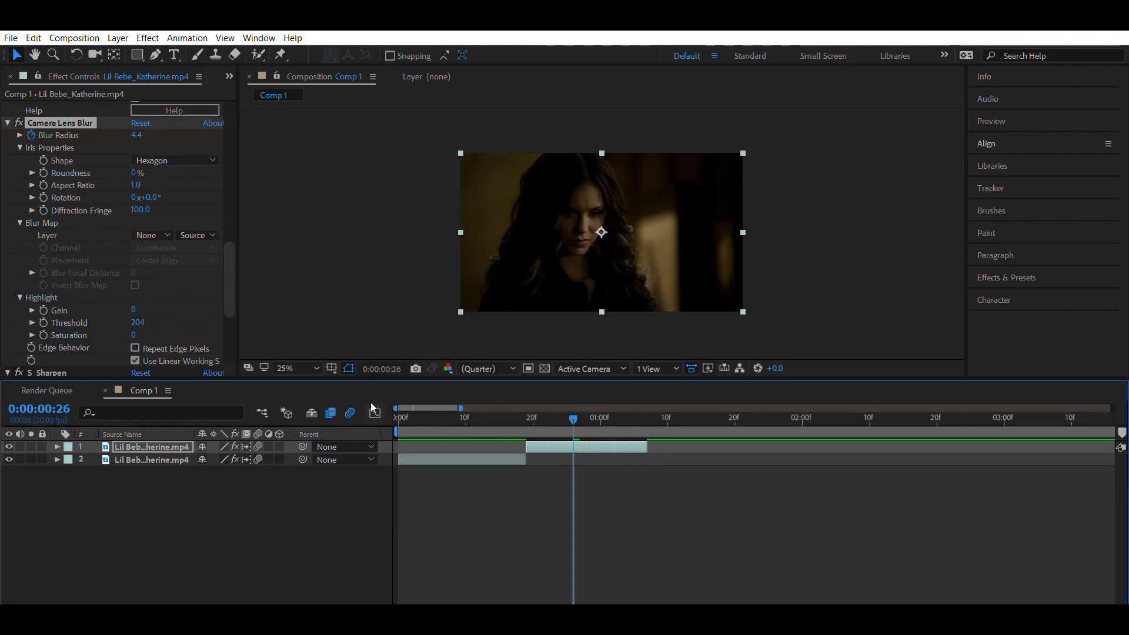
{"action": "left_click", "coordinate": [374, 410]}
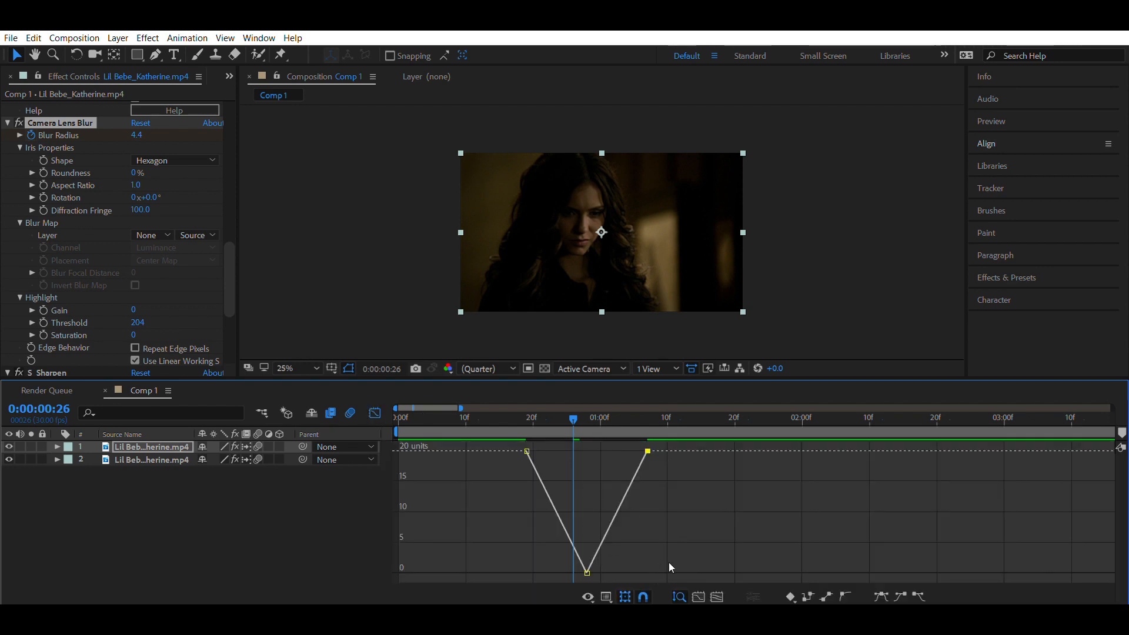
{"action": "left_click_drag", "start_coordinate": [665, 564], "coordinate": [424, 416]}
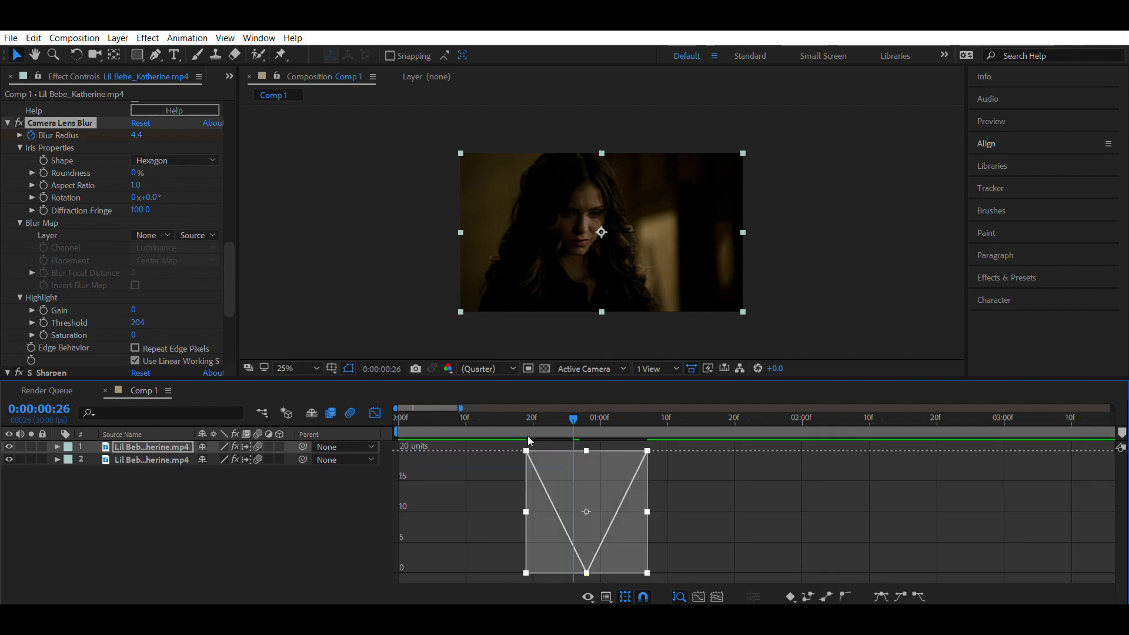
{"action": "key", "text": "F9"}
{"action": "left_click", "coordinate": [753, 505]}
{"action": "left_click", "coordinate": [374, 413]}
Add an adjustment layer above both clips and trim its end to 0:00:01:07, where the second clip ends.
{"action": "left_click_drag", "start_coordinate": [479, 415], "coordinate": [397, 407]}
{"action": "left_click", "coordinate": [350, 563]}
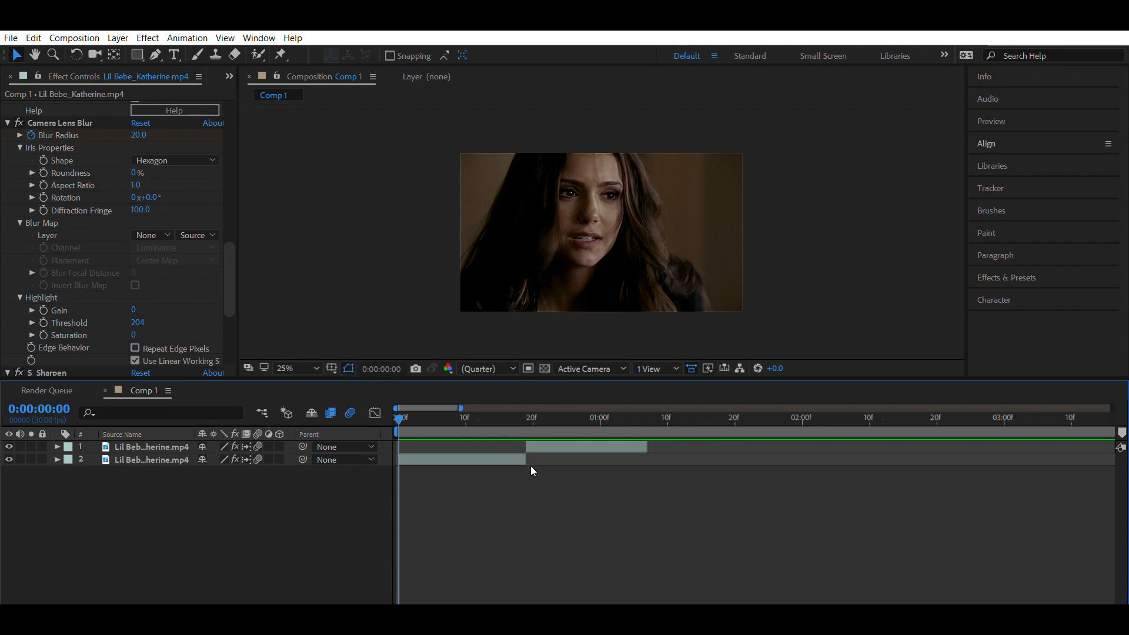
{"action": "key", "text": "ctrl+alt+y"}
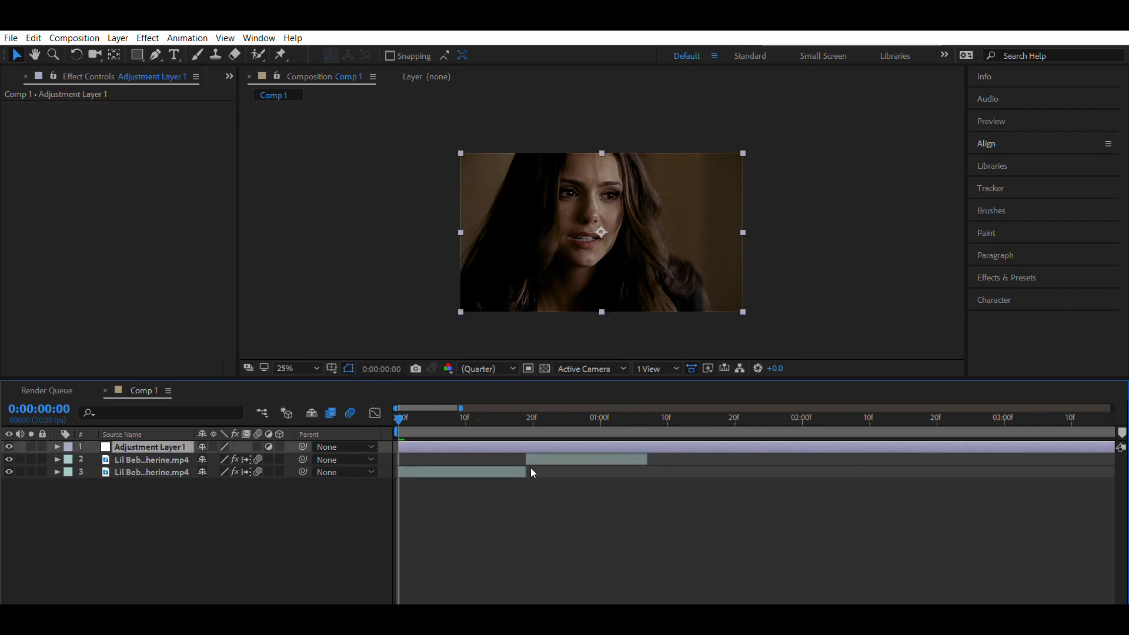
{"action": "left_click", "coordinate": [647, 415]}
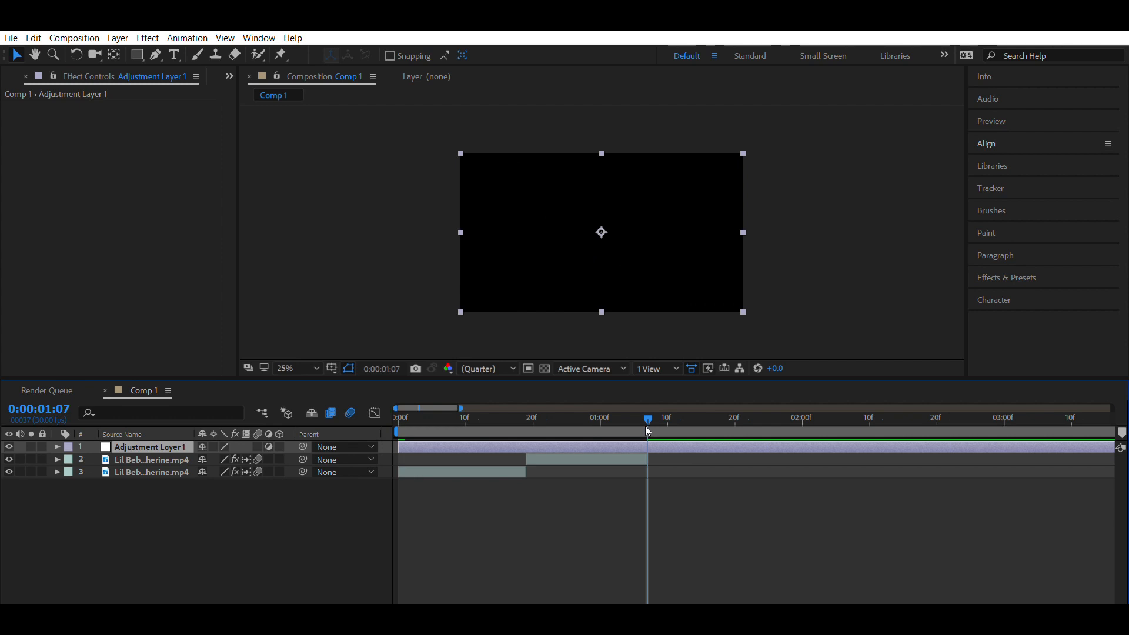
{"action": "key", "text": "ctrl+shift+d"}
{"action": "key", "text": "Delete"}
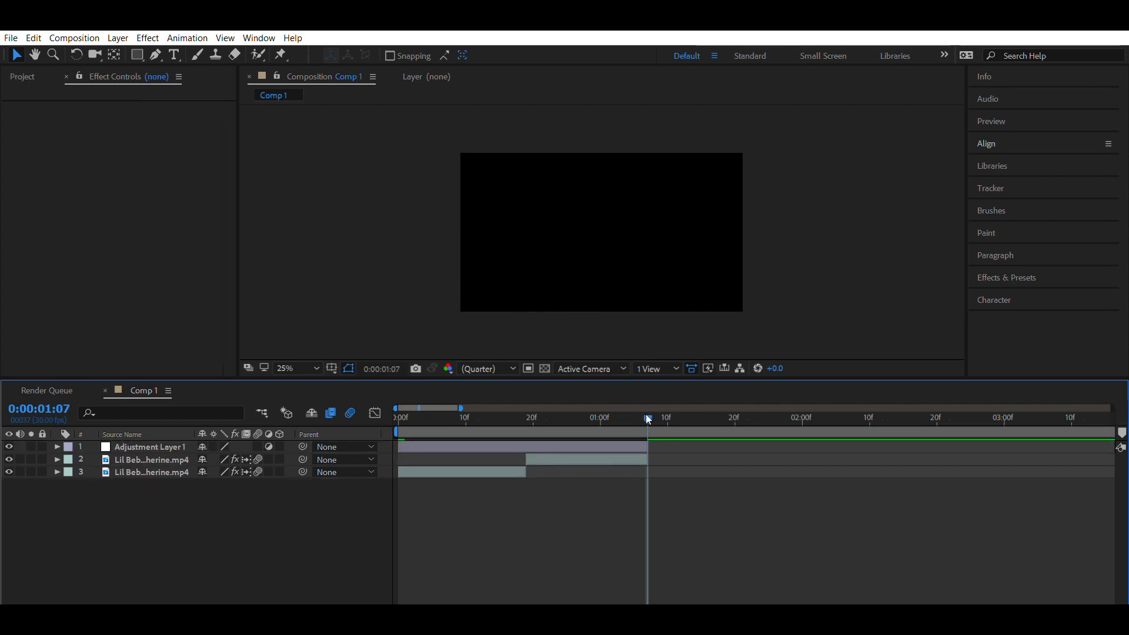
Select the adjustment layer at the start of the composition and search the effects for rsmb.
{"action": "left_click_drag", "start_coordinate": [647, 416], "coordinate": [401, 452]}
{"action": "left_click", "coordinate": [409, 446]}
{"action": "left_click", "coordinate": [419, 288]}
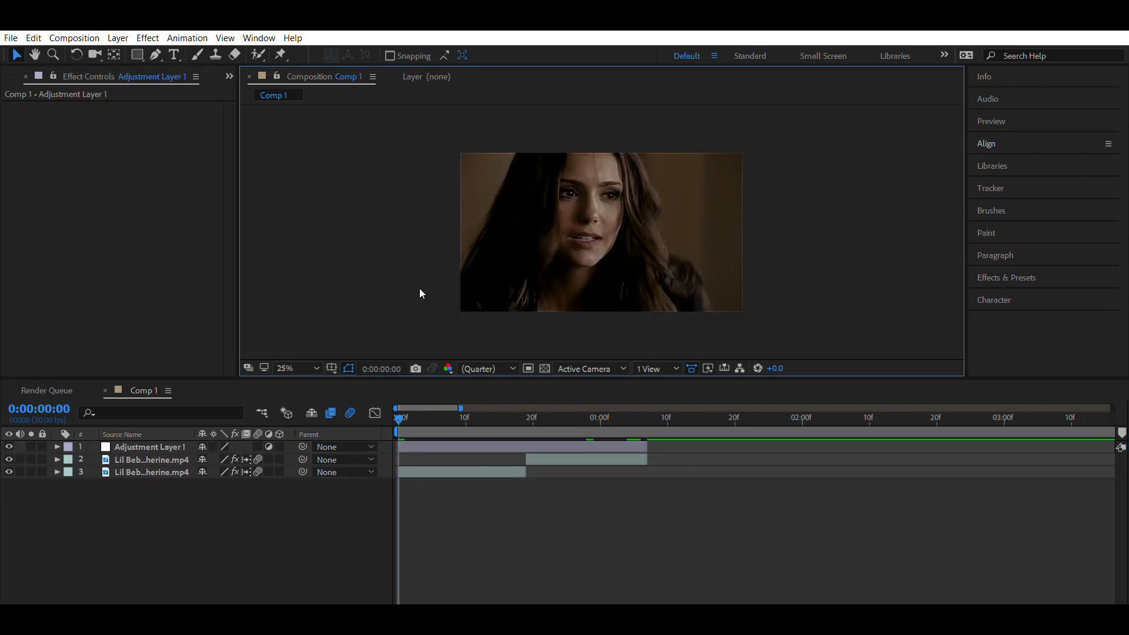
{"action": "left_click", "coordinate": [424, 447]}
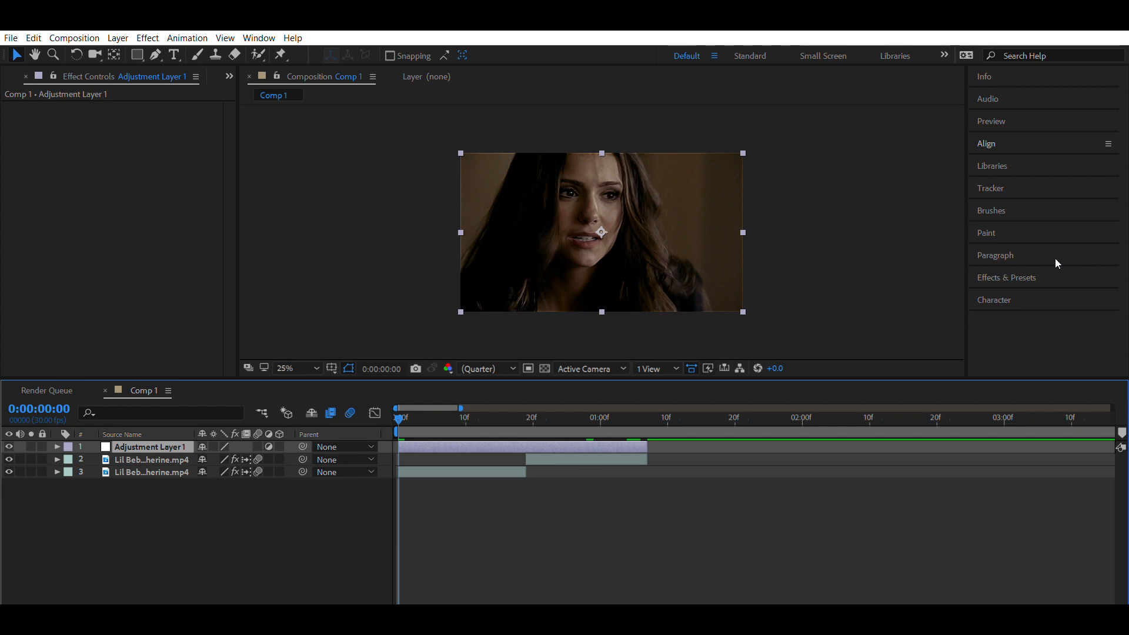
{"action": "left_click", "coordinate": [1055, 278]}
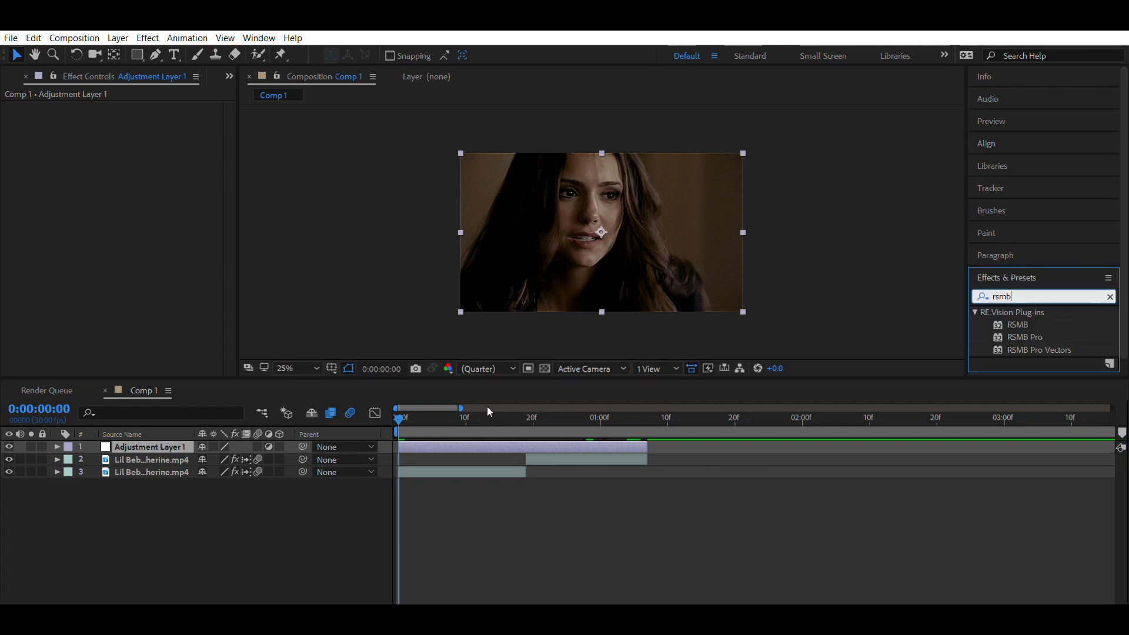
{"action": "left_click", "coordinate": [327, 513]}
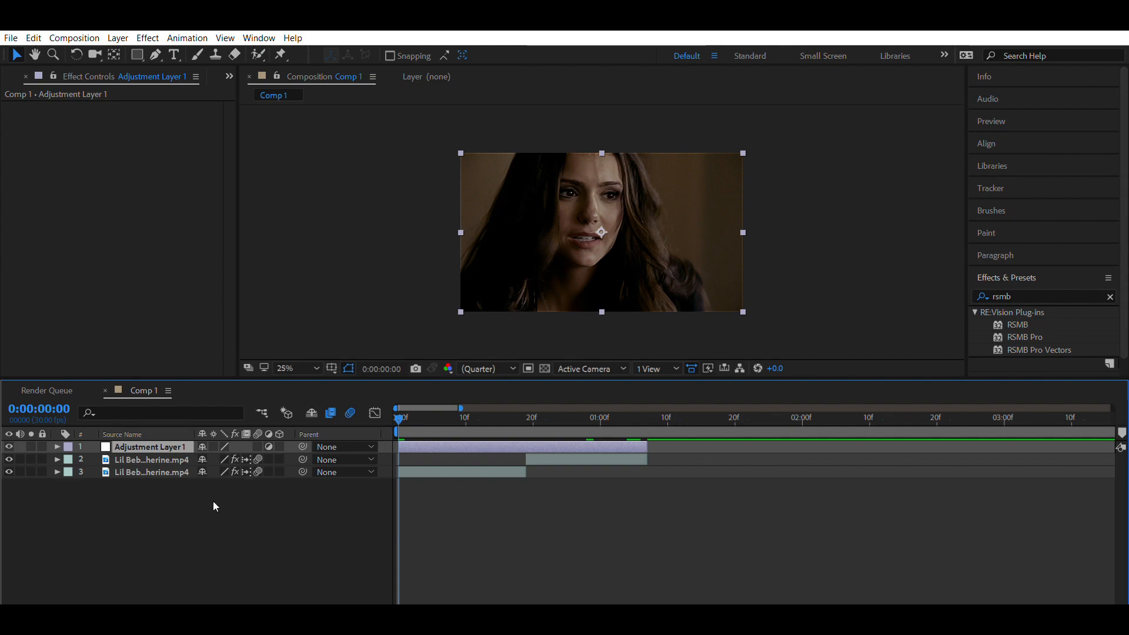
{"action": "right_click", "coordinate": [256, 410]}
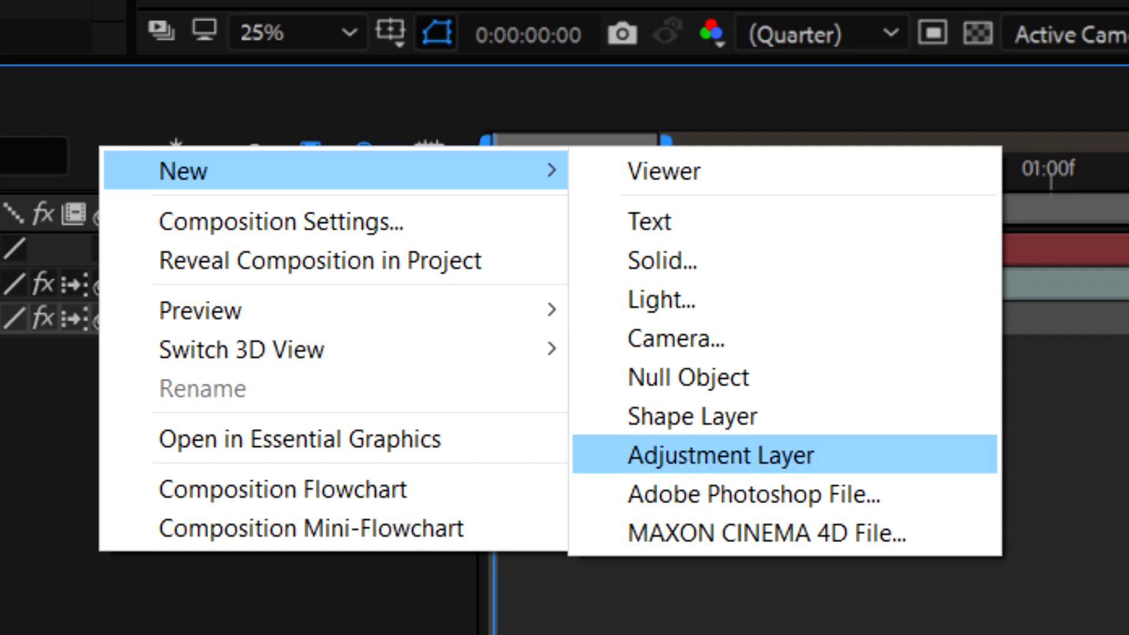
{"action": "left_click", "coordinate": [720, 455]}
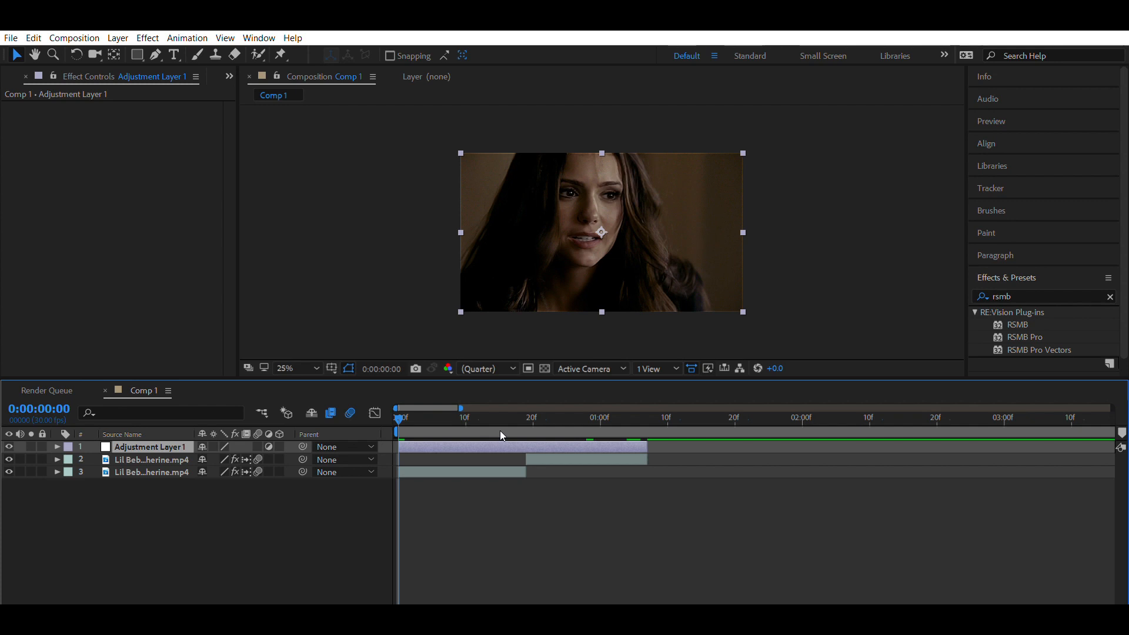
{"action": "left_click", "coordinate": [487, 504]}
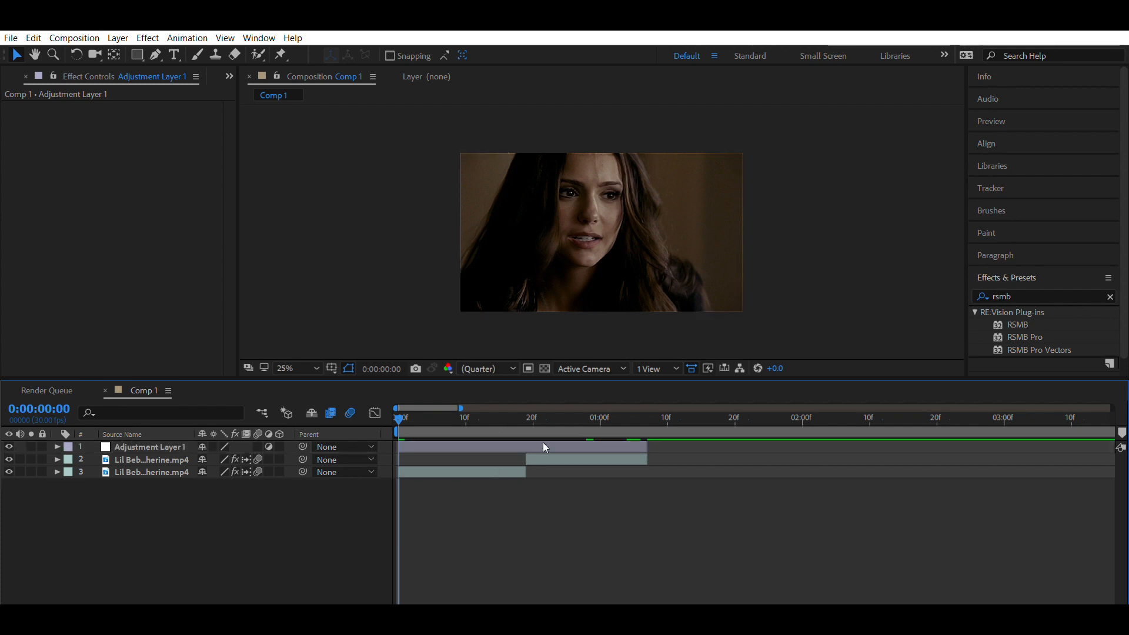
Apply RSMB to the adjustment layer and set its Blur Amount to 1.
{"action": "left_click_drag", "start_coordinate": [1017, 325], "coordinate": [497, 432]}
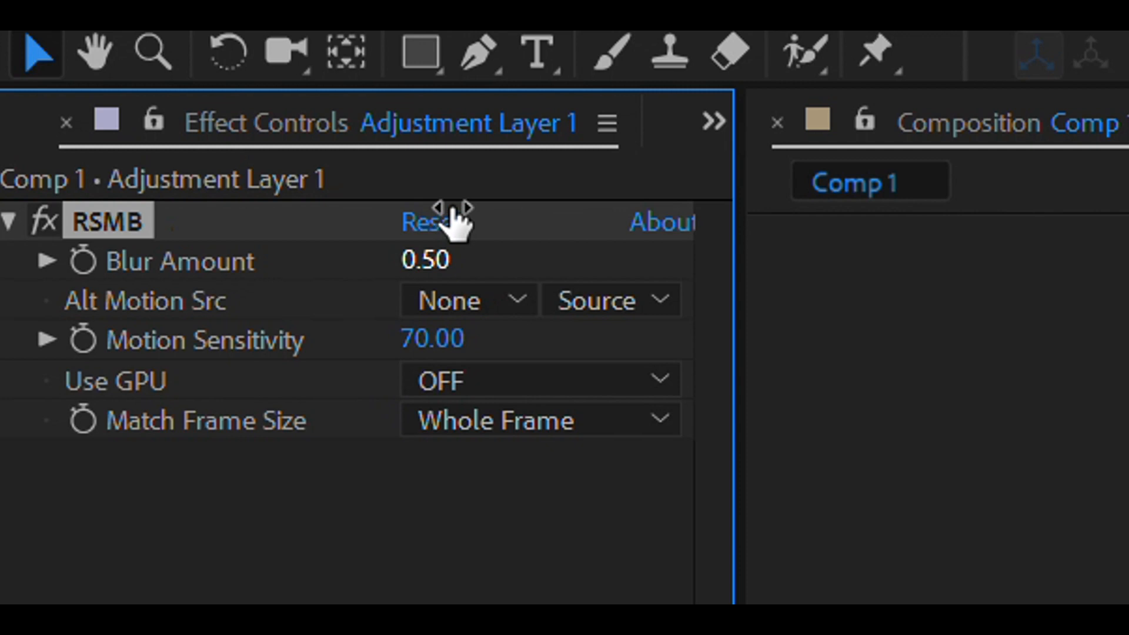
{"action": "left_click", "coordinate": [429, 259]}
{"action": "type", "text": "1"}
{"action": "key", "text": "Return"}
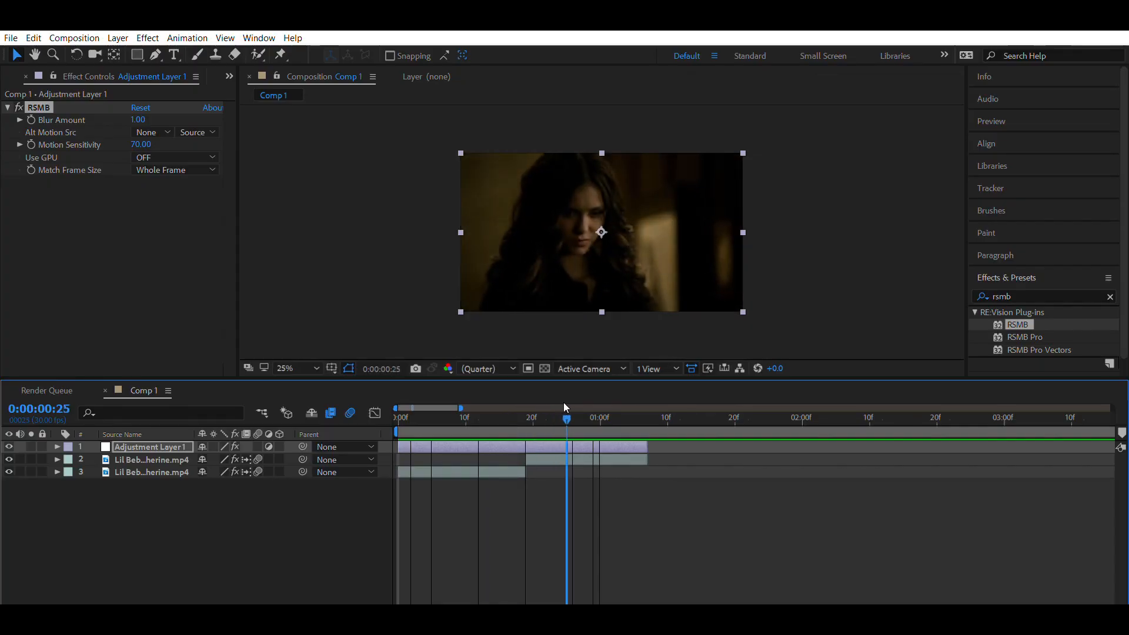
Play the zoom-in transition from the start of the composition and check the motion blur around frame 14.
{"action": "left_click_drag", "start_coordinate": [564, 403], "coordinate": [391, 418]}
{"action": "key", "text": "space"}
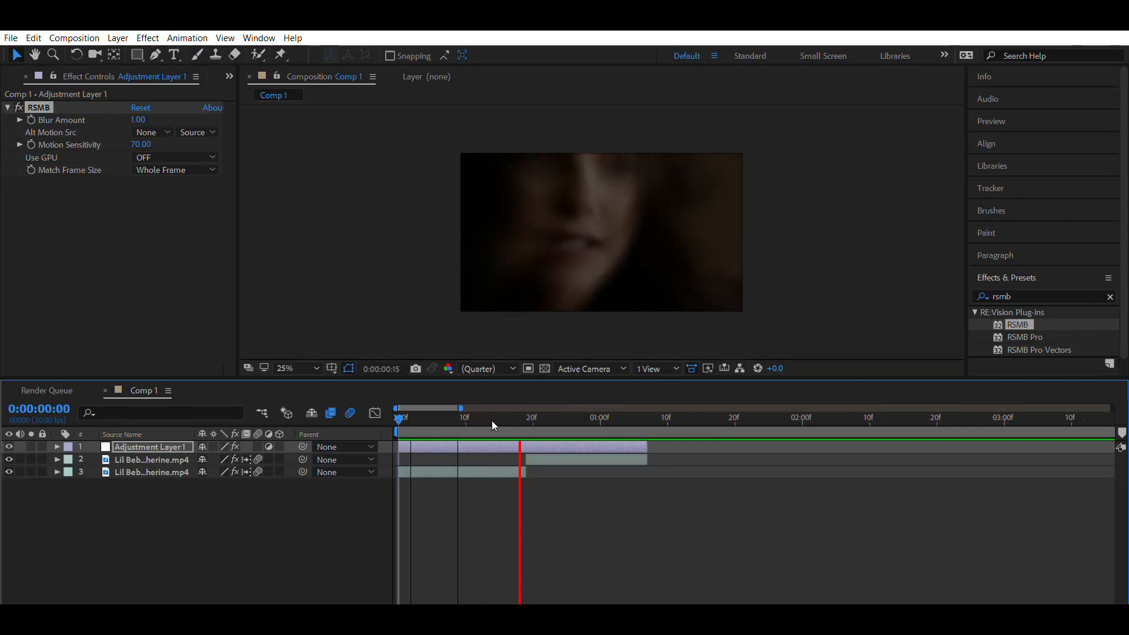
{"action": "left_click", "coordinate": [482, 421]}
{"action": "left_click_drag", "start_coordinate": [482, 421], "coordinate": [494, 410]}
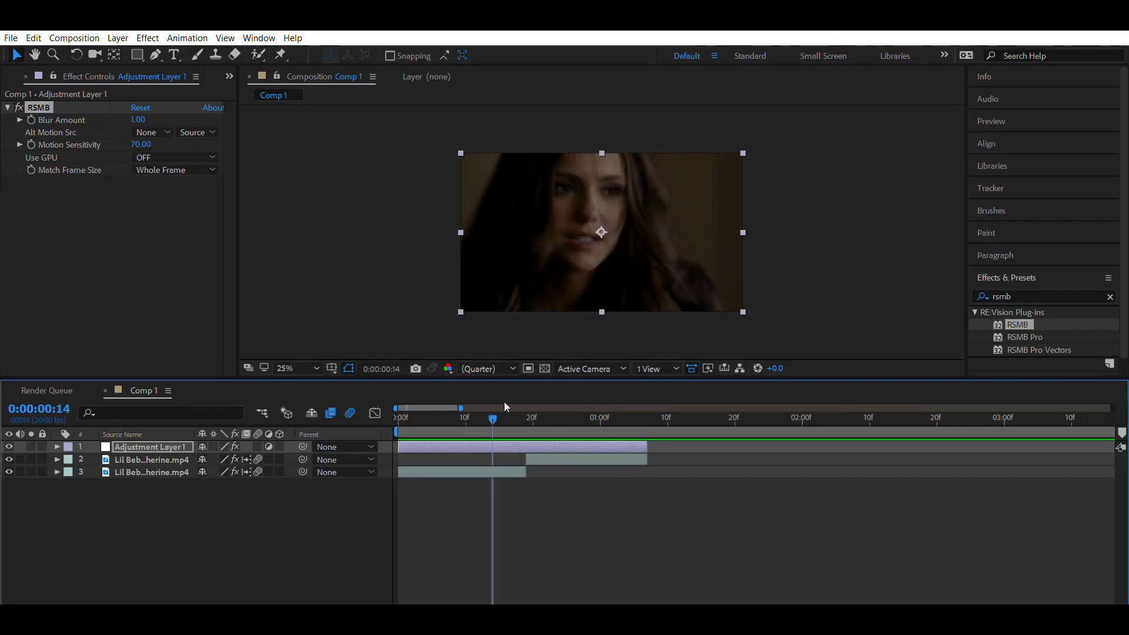
{"action": "left_click", "coordinate": [466, 480]}
{"action": "left_click", "coordinate": [536, 447]}
{"action": "left_click", "coordinate": [520, 481]}
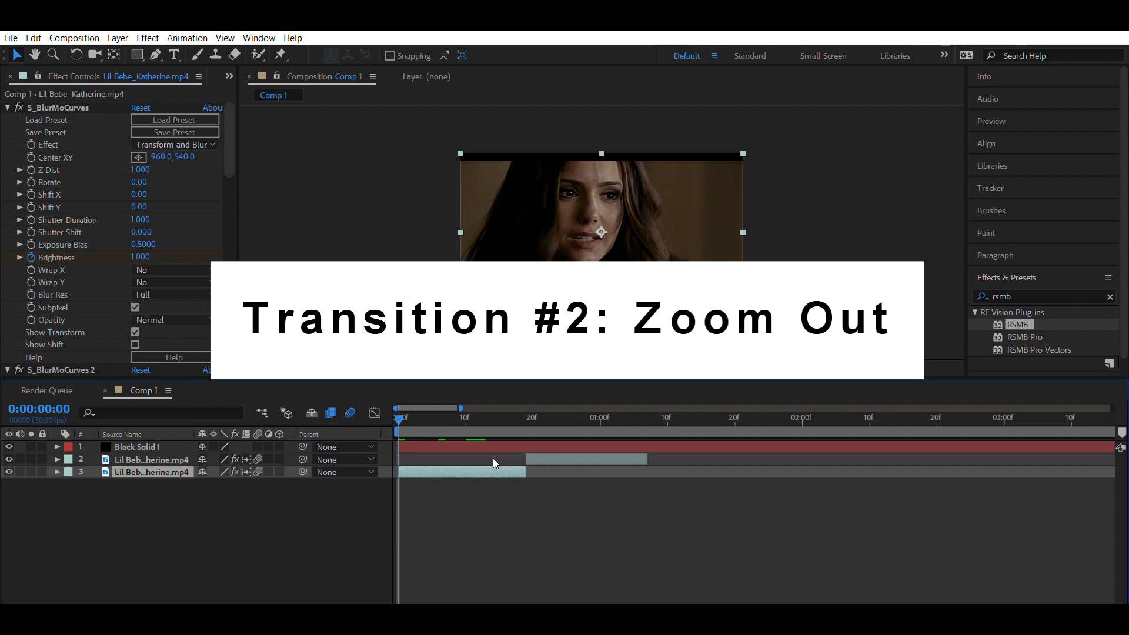
{"action": "left_click", "coordinate": [497, 529]}
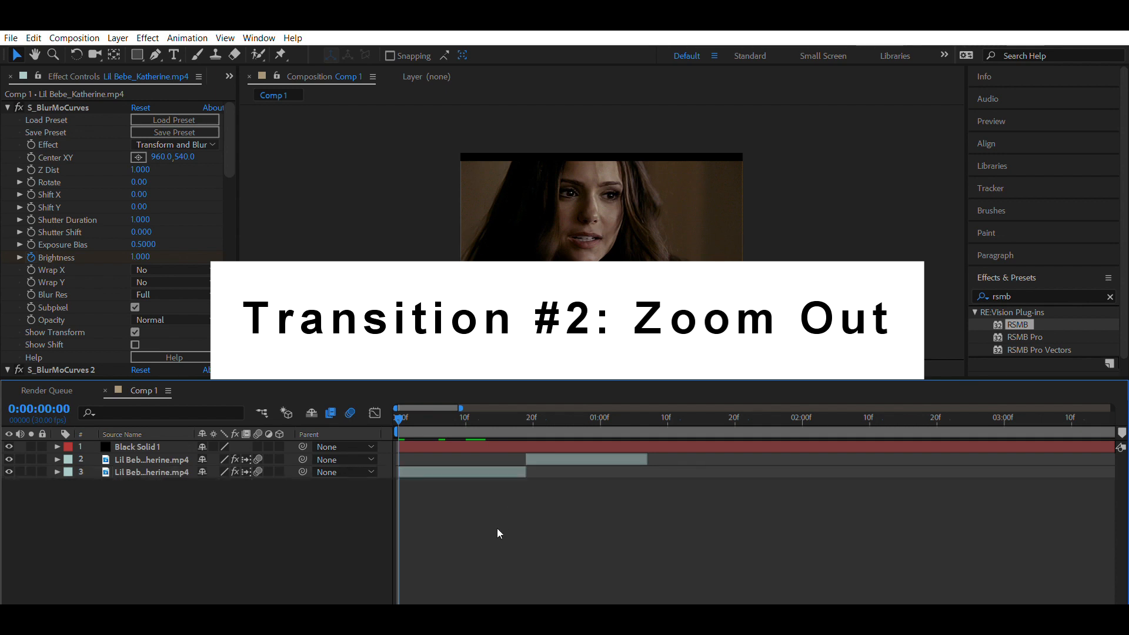
{"action": "left_click", "coordinate": [482, 468]}
{"action": "left_click", "coordinate": [493, 481]}
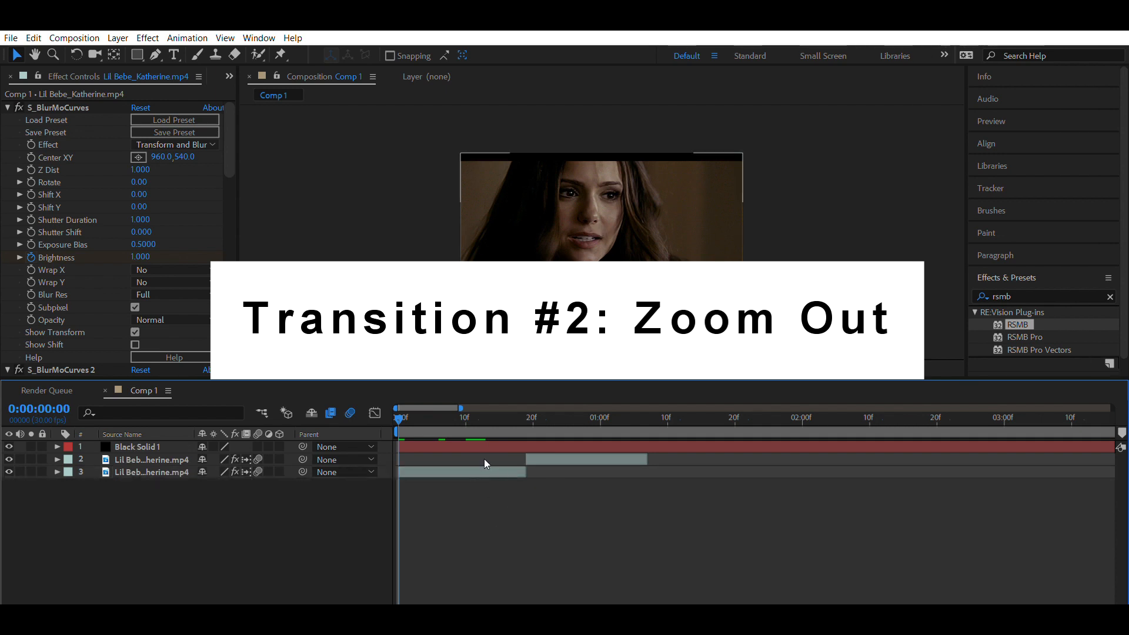
Set Wrap X and Wrap Y to Reflect in the clip's first S_BlurMoCurves effect for the zoom-out transition.
{"action": "left_click", "coordinate": [482, 458]}
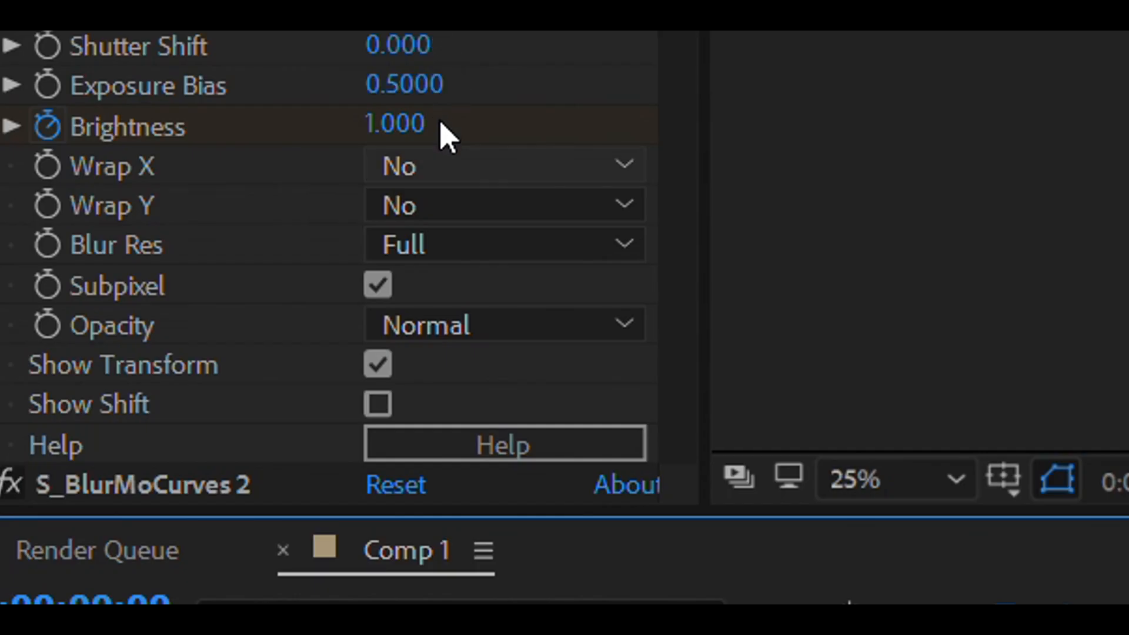
{"action": "left_click", "coordinate": [447, 135]}
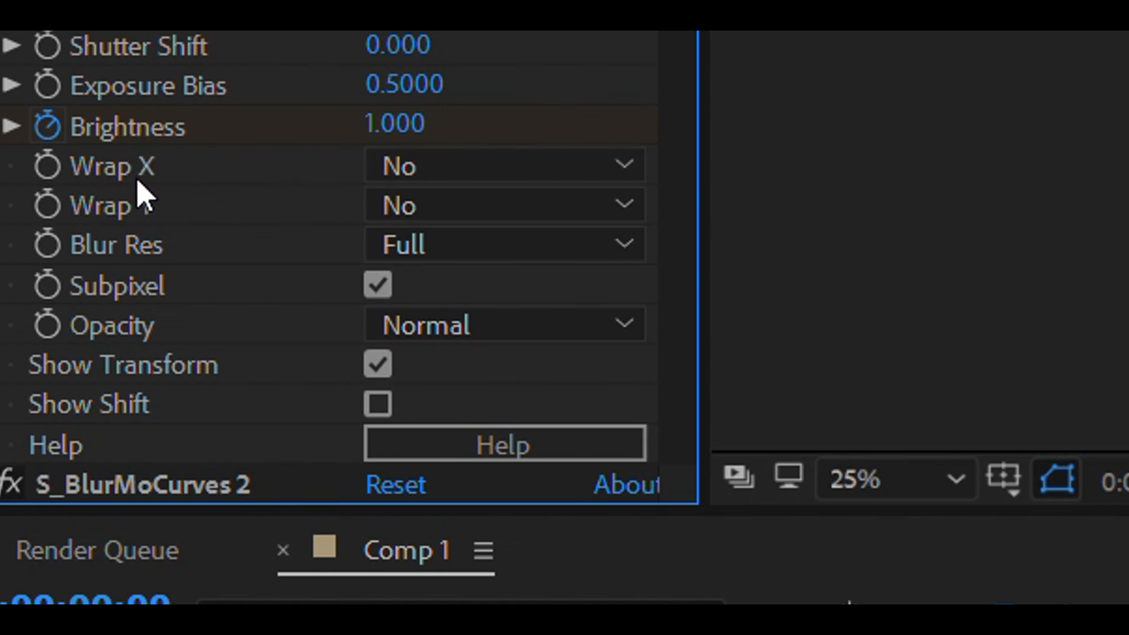
{"action": "left_click", "coordinate": [422, 159]}
{"action": "left_click", "coordinate": [425, 244]}
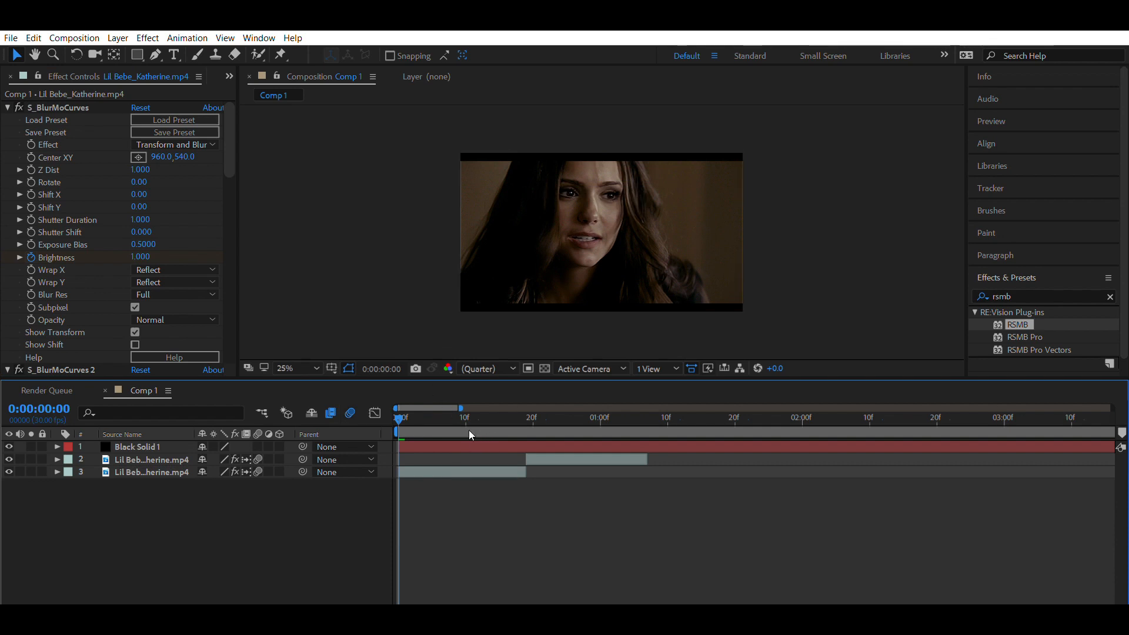
Keyframe the first clip's S_BlurMoCurves Z Dist from 1 at the composition start to 1.8 at frame 19.
{"action": "left_click", "coordinate": [463, 472]}
{"action": "left_click", "coordinate": [30, 169]}
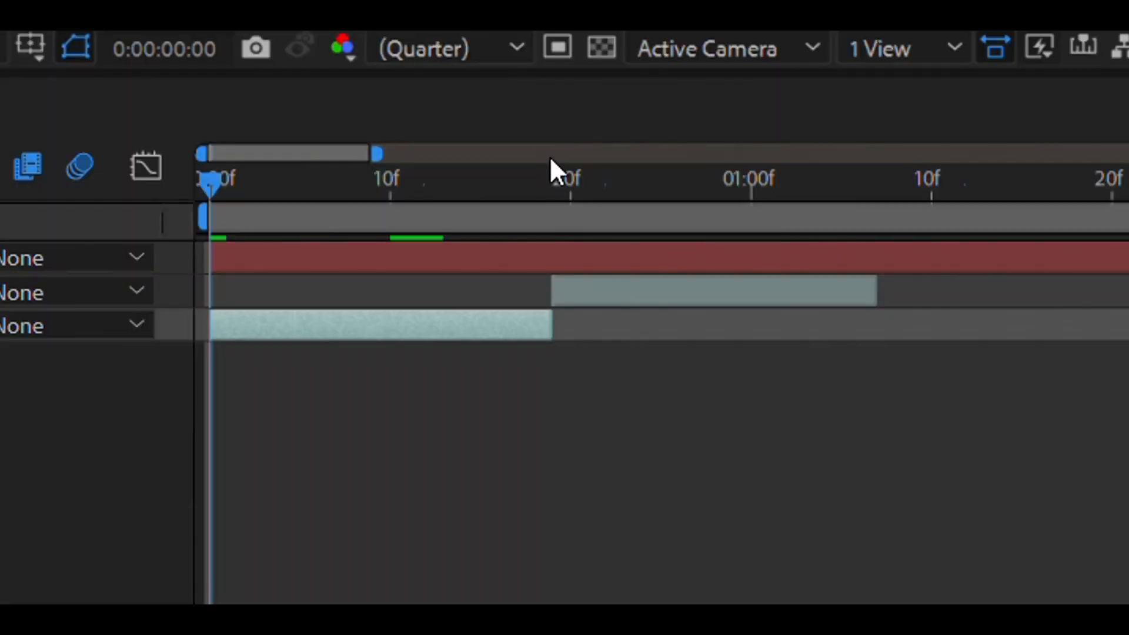
{"action": "left_click", "coordinate": [551, 169]}
{"action": "left_click", "coordinate": [474, 385]}
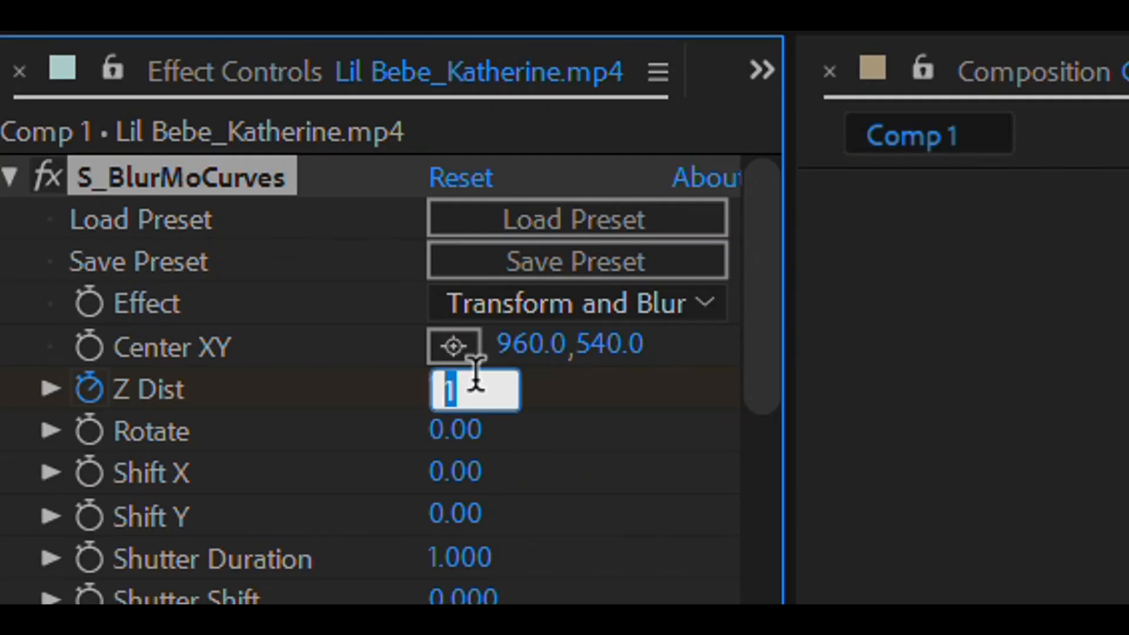
{"action": "type", "text": "1.8"}
{"action": "key", "text": "Return"}
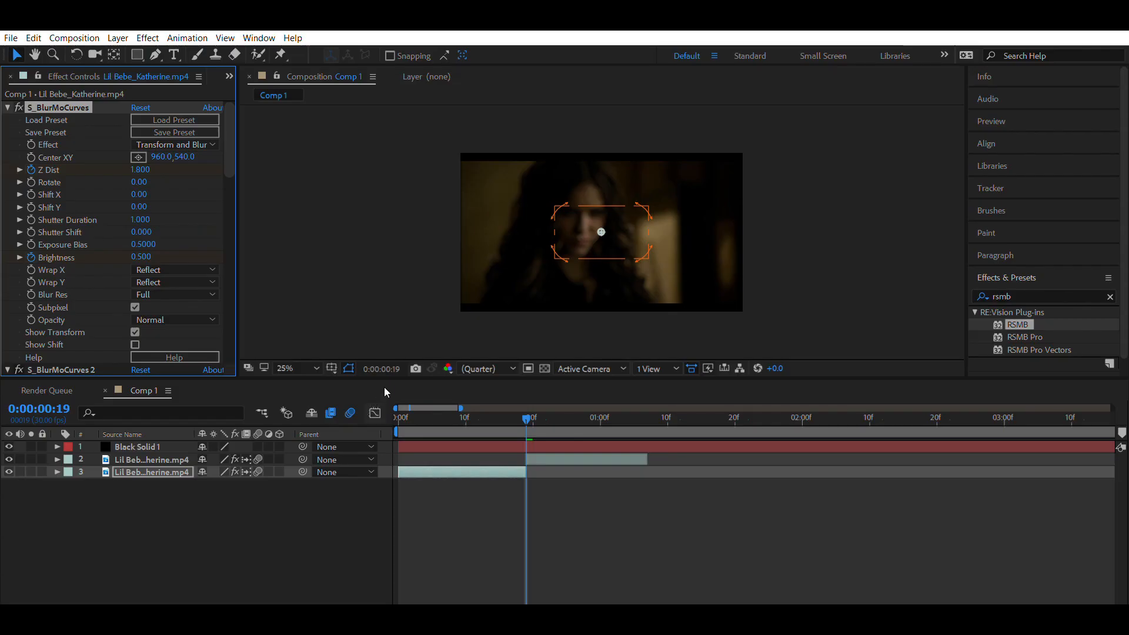
Ease both Z Dist keyframes of the first clip and shape the value curve so it rises steeply at the end.
{"action": "left_click", "coordinate": [385, 387]}
{"action": "left_click", "coordinate": [374, 412]}
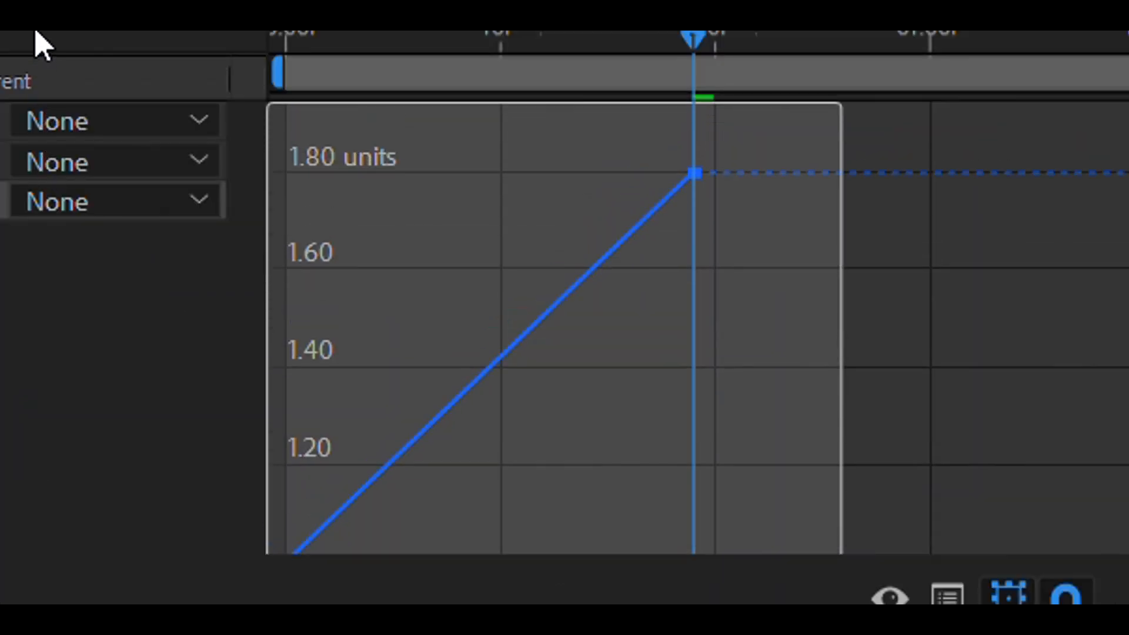
{"action": "left_click_drag", "start_coordinate": [35, 31], "coordinate": [36, 32]}
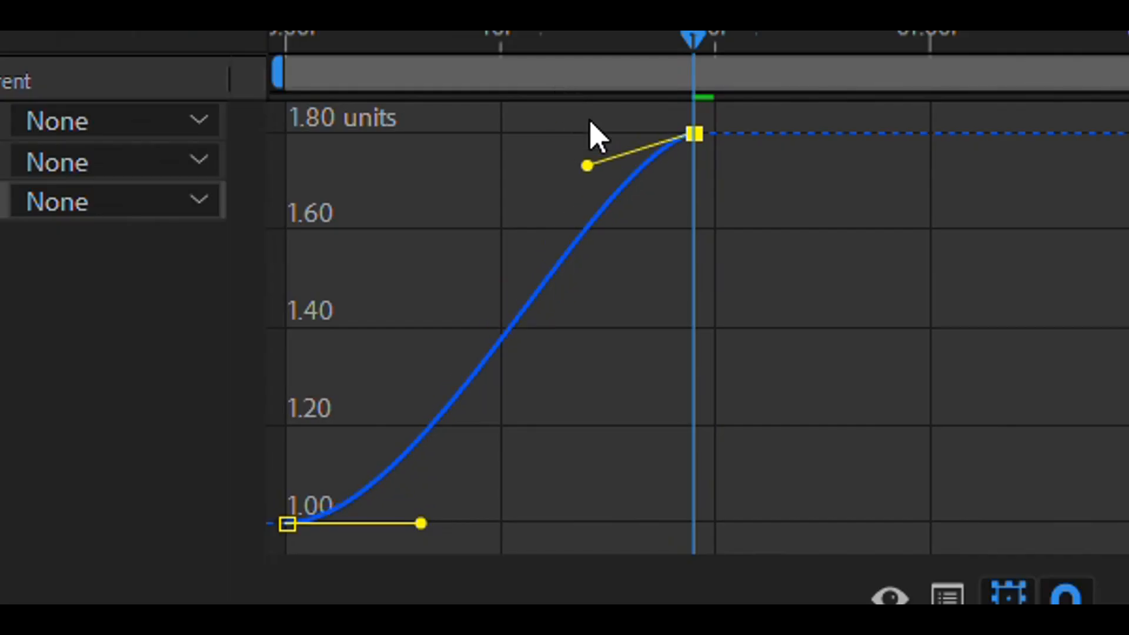
{"action": "left_click_drag", "start_coordinate": [589, 119], "coordinate": [806, 492]}
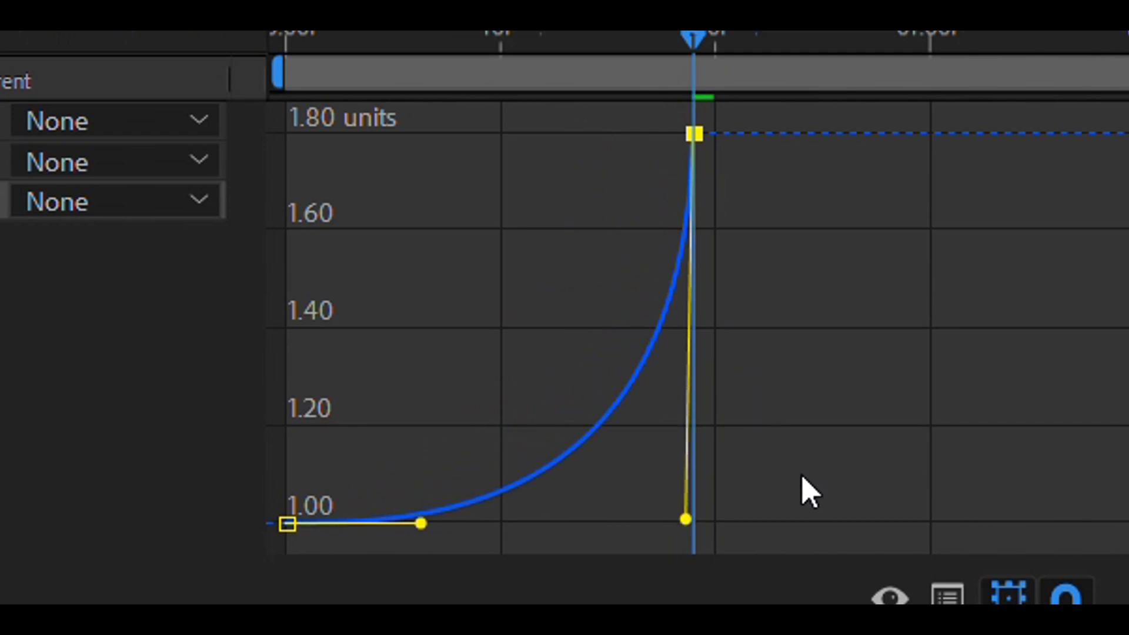
{"action": "left_click_drag", "start_coordinate": [421, 522], "coordinate": [671, 503]}
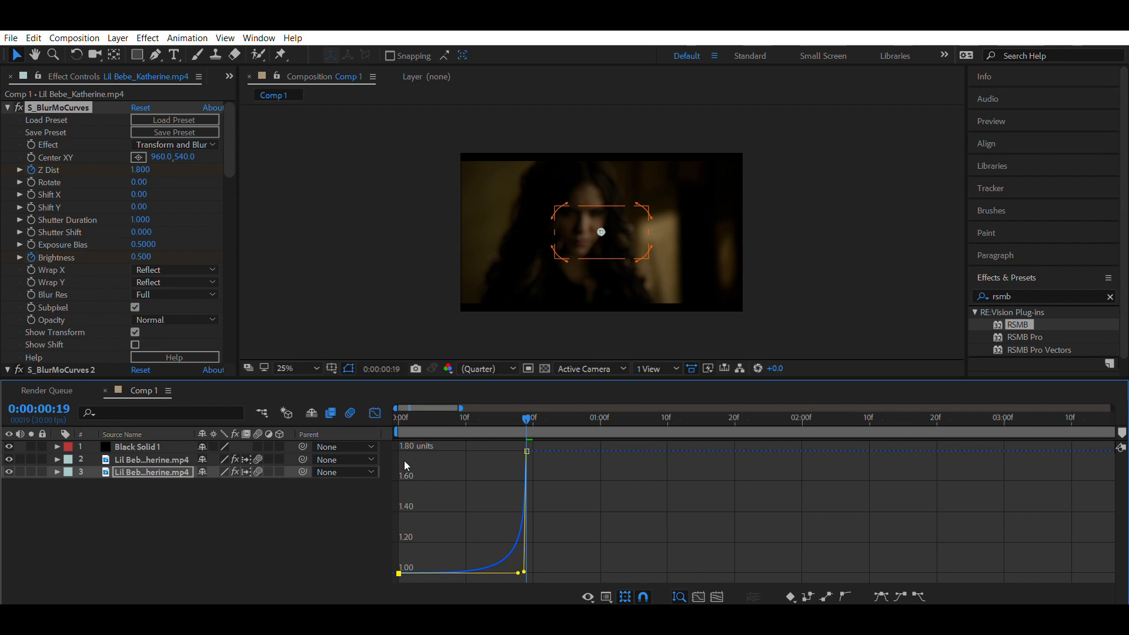
{"action": "left_click", "coordinate": [375, 412]}
Keyframe the second clip's S_BlurMoCurves Z Dist from 0 at frame 19 to 0.99 at the clip's end, 0:00:01:07.
{"action": "left_click_drag", "start_coordinate": [455, 412], "coordinate": [522, 420]}
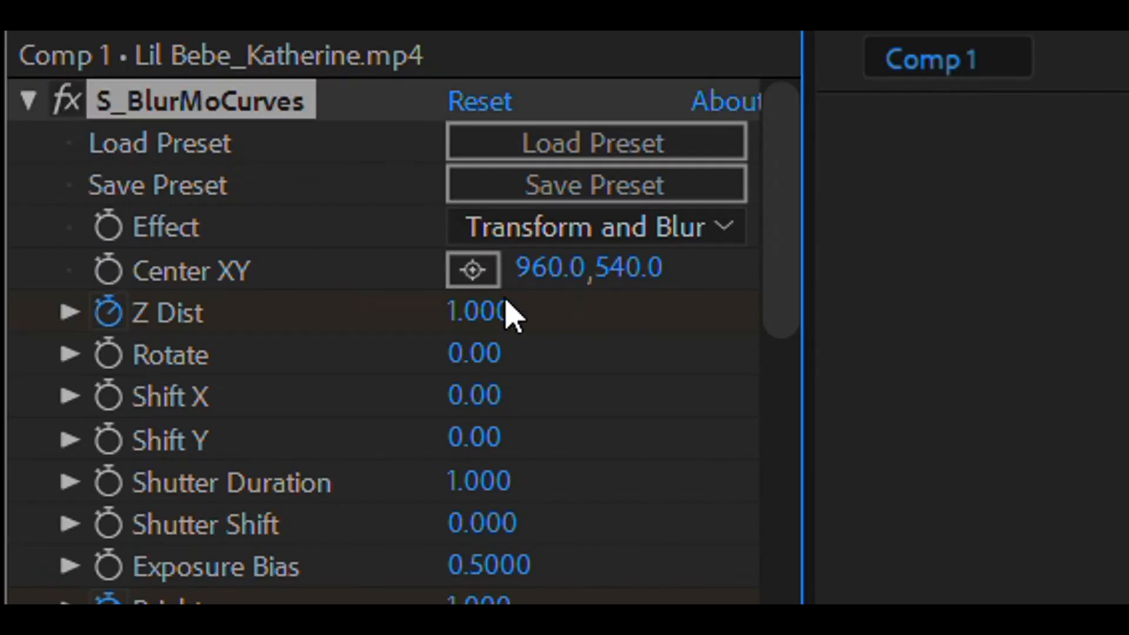
{"action": "left_click", "coordinate": [491, 308]}
{"action": "type", "text": "0"}
{"action": "key", "text": "Return"}
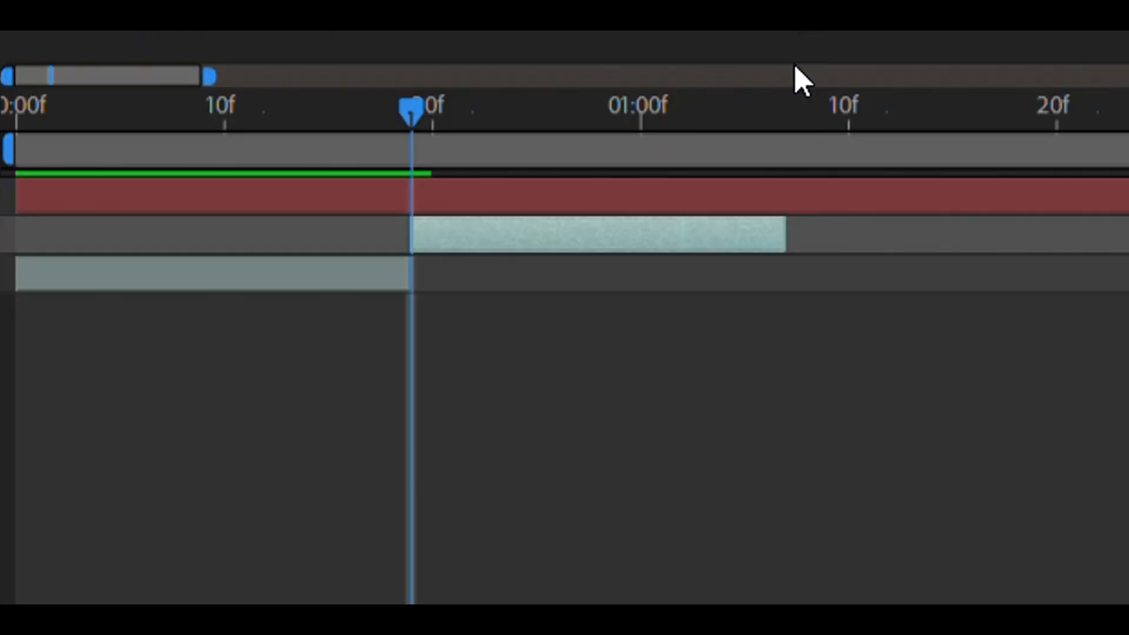
{"action": "left_click", "coordinate": [794, 63]}
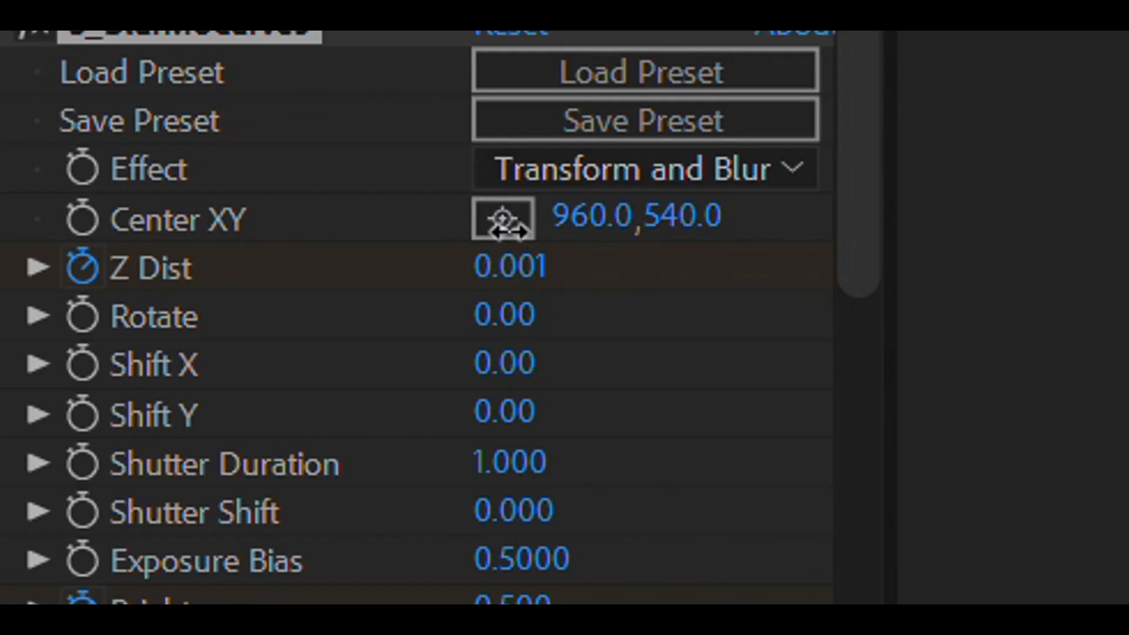
{"action": "left_click", "coordinate": [503, 261]}
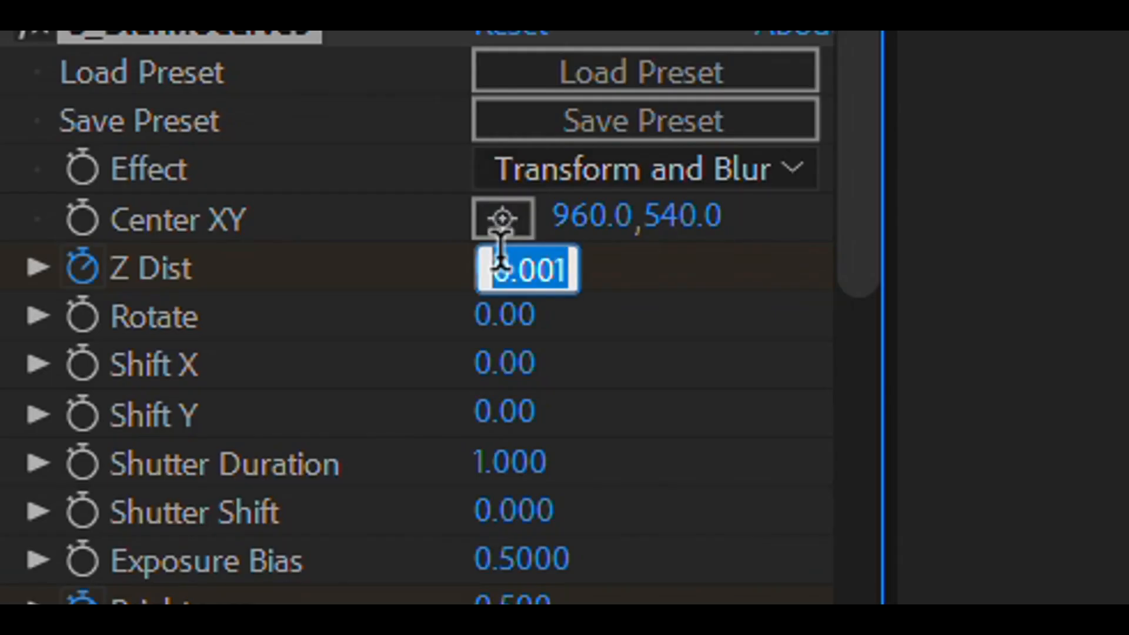
{"action": "type", "text": "0.99"}
{"action": "key", "text": "Return"}
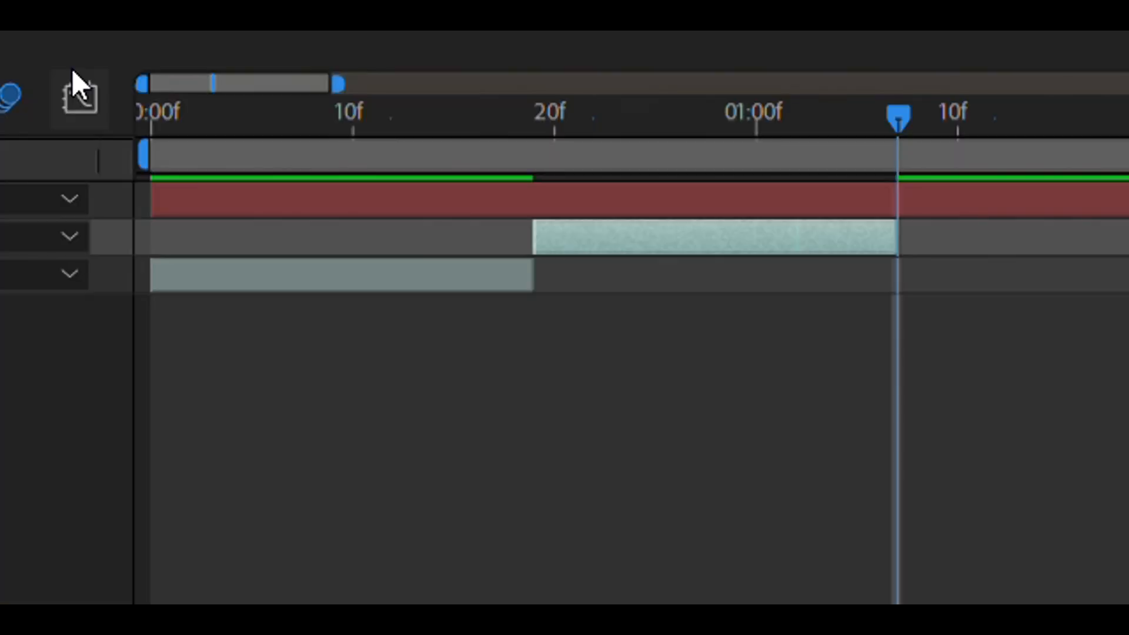
Ease both Z Dist keyframes of the second clip and shape the value curve to rise steeply at the start and flatten out.
{"action": "left_click", "coordinate": [79, 94]}
{"action": "left_click_drag", "start_coordinate": [970, 597], "coordinate": [176, 111]}
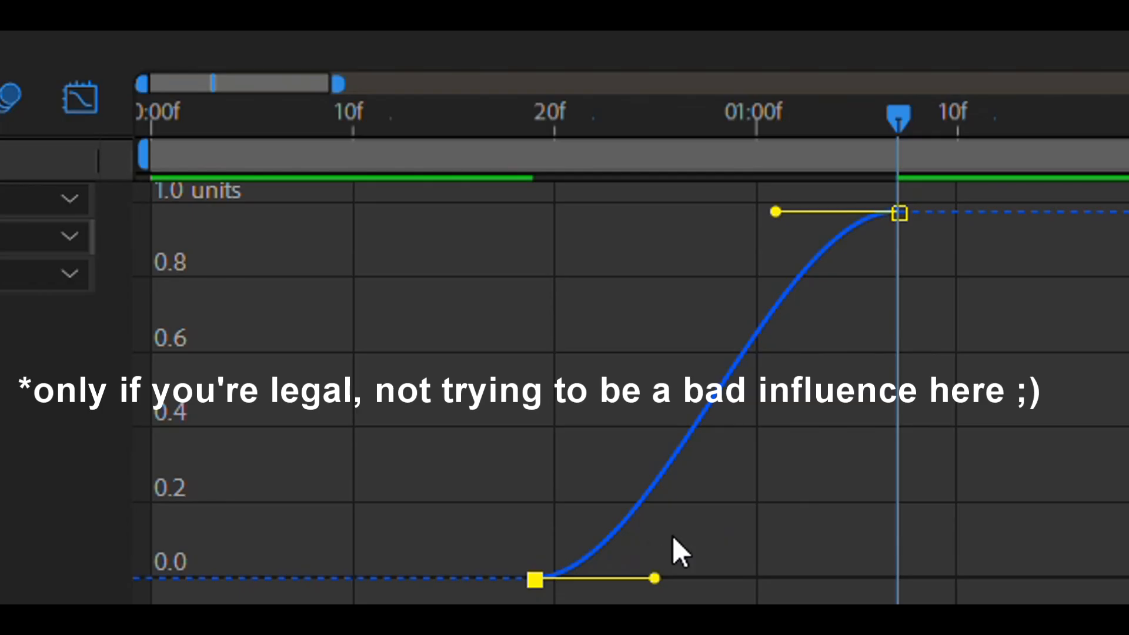
{"action": "left_click_drag", "start_coordinate": [655, 579], "coordinate": [244, 189]}
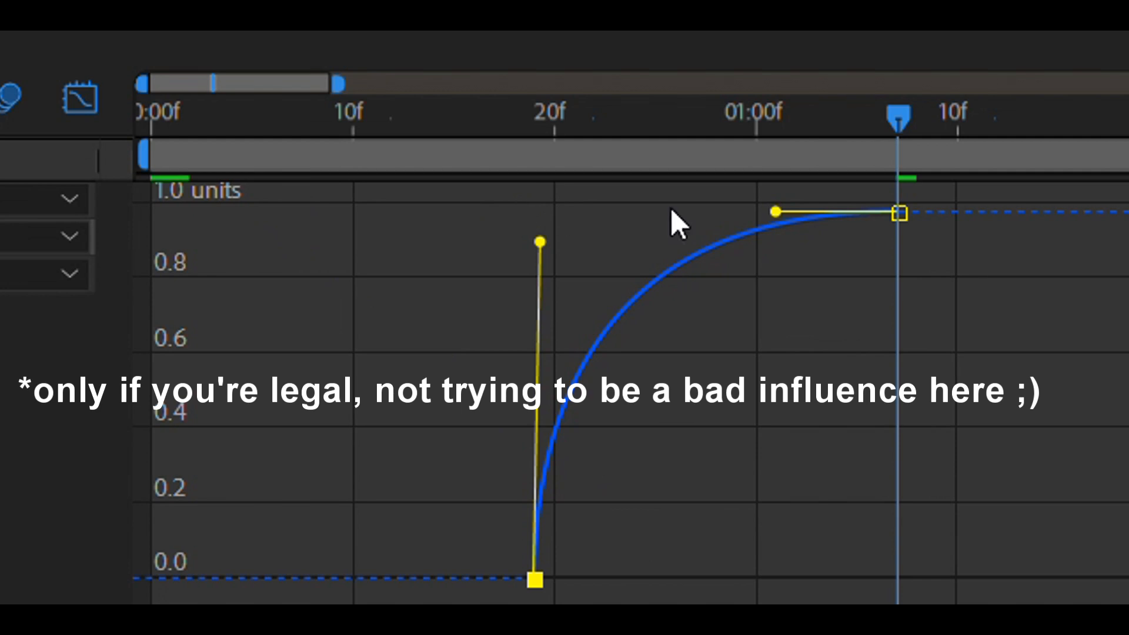
{"action": "left_click_drag", "start_coordinate": [774, 168], "coordinate": [556, 174]}
{"action": "left_click", "coordinate": [525, 210]}
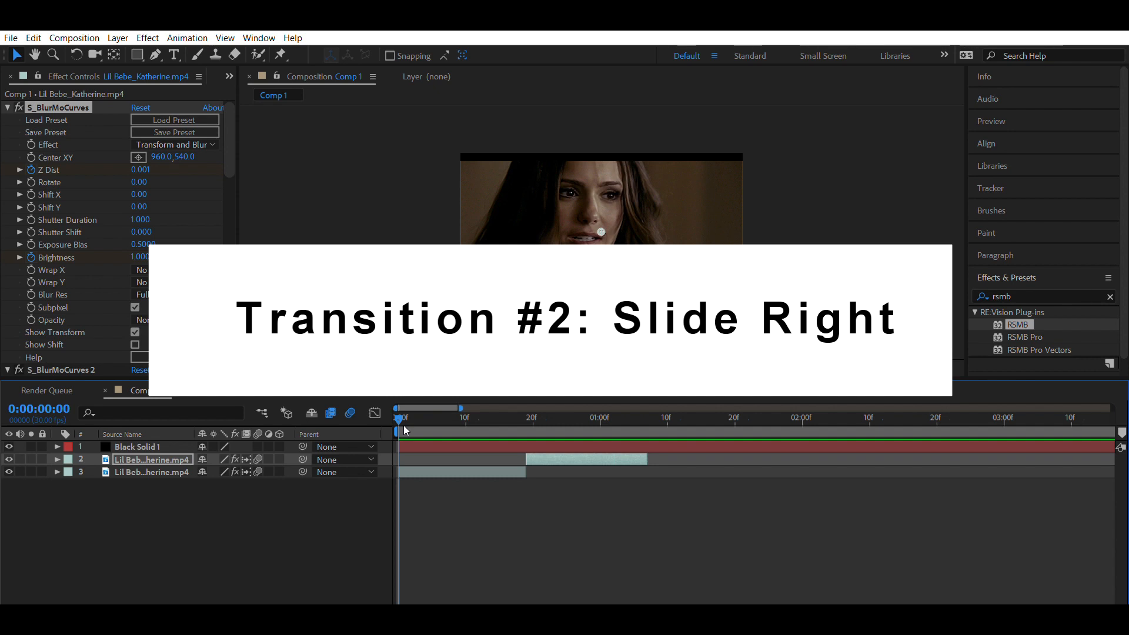
Try Shift X values such as -330 and 20 in the first clip's S_BlurMoCurves effect, and reset Shift X to 0.
{"action": "key", "text": "w"}
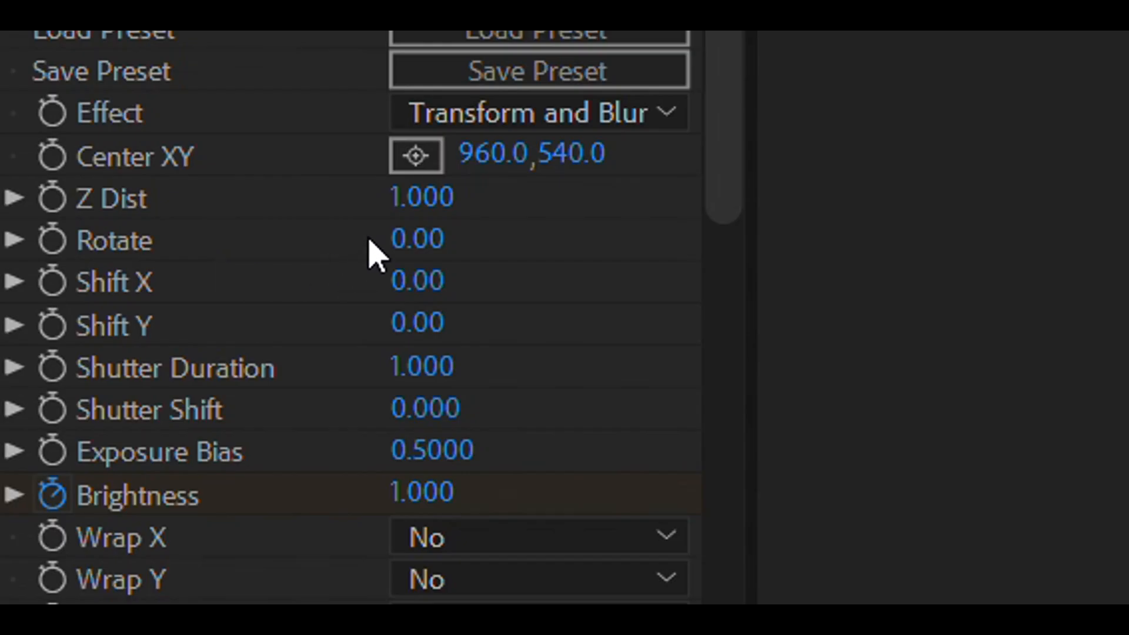
{"action": "left_click", "coordinate": [139, 195]}
{"action": "type", "text": "20"}
{"action": "key", "text": "Return"}
{"action": "left_click_drag", "start_coordinate": [444, 233], "coordinate": [361, 241]}
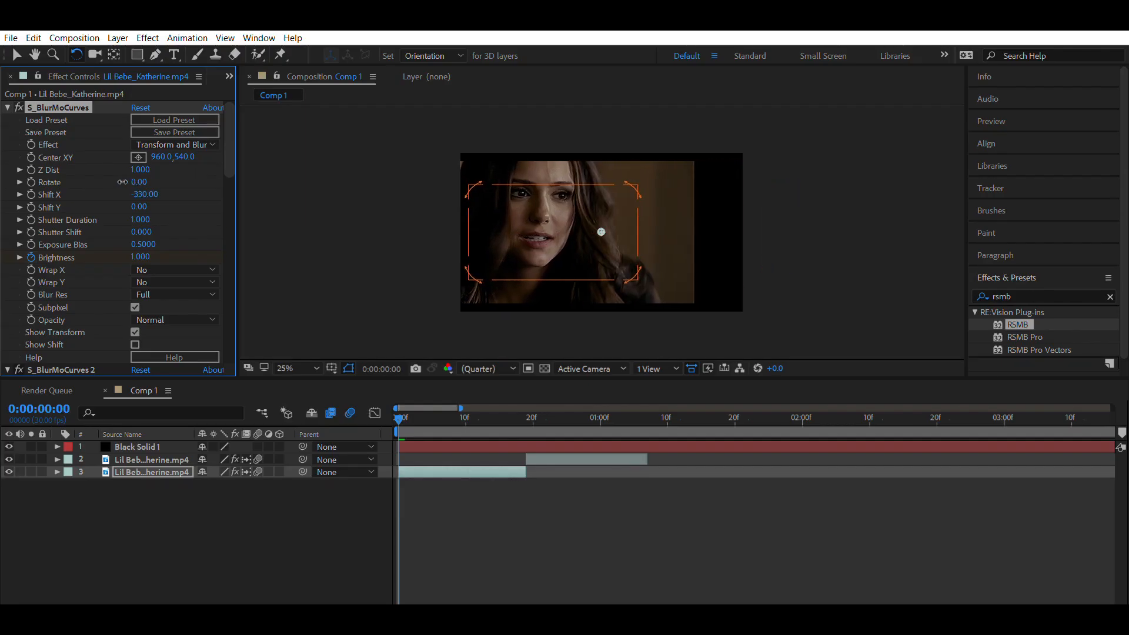
{"action": "left_click_drag", "start_coordinate": [122, 181], "coordinate": [148, 182]}
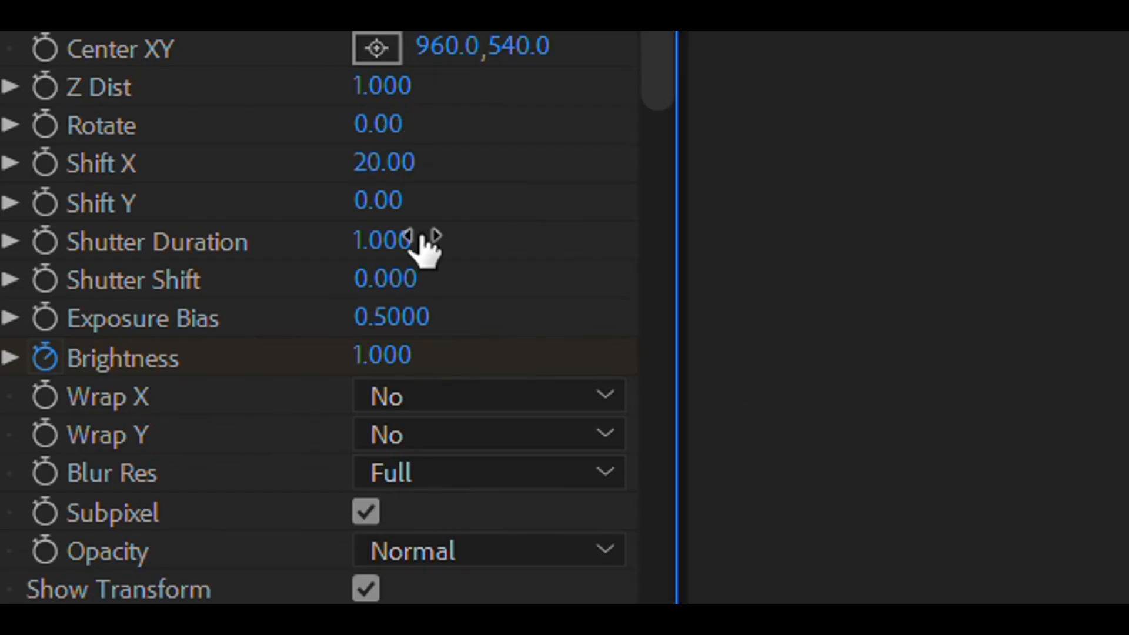
{"action": "left_click", "coordinate": [406, 151]}
{"action": "type", "text": "0"}
{"action": "key", "text": "Return"}
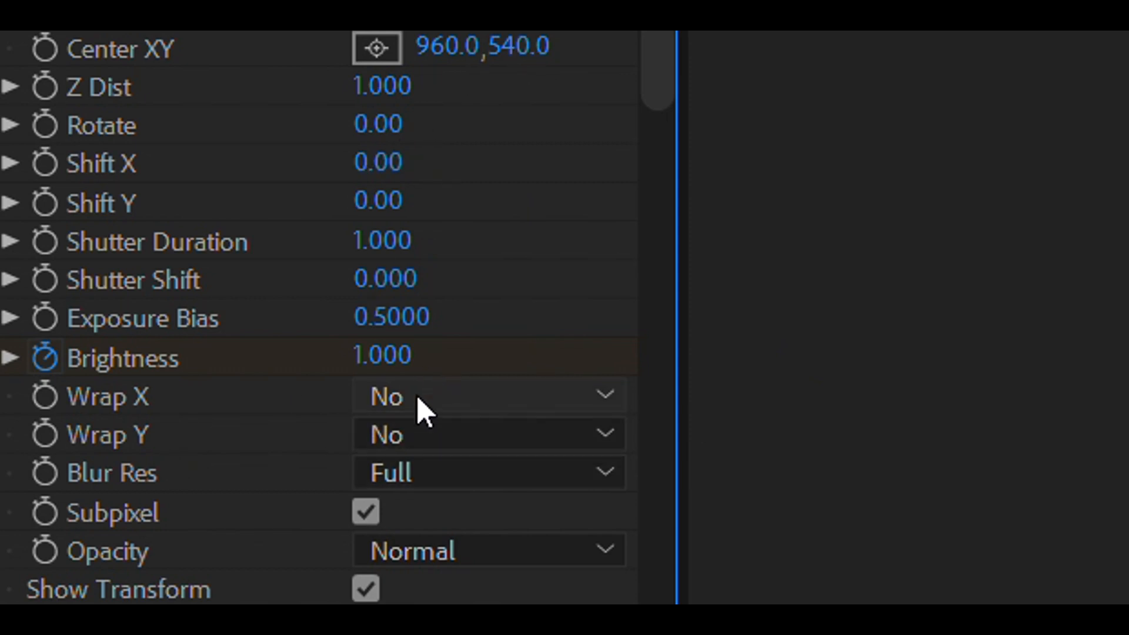
Set the first clip's Wrap X to Tile and keyframe Shift X from 0 at the start to 700 at frame 19.
{"action": "left_click", "coordinate": [473, 449]}
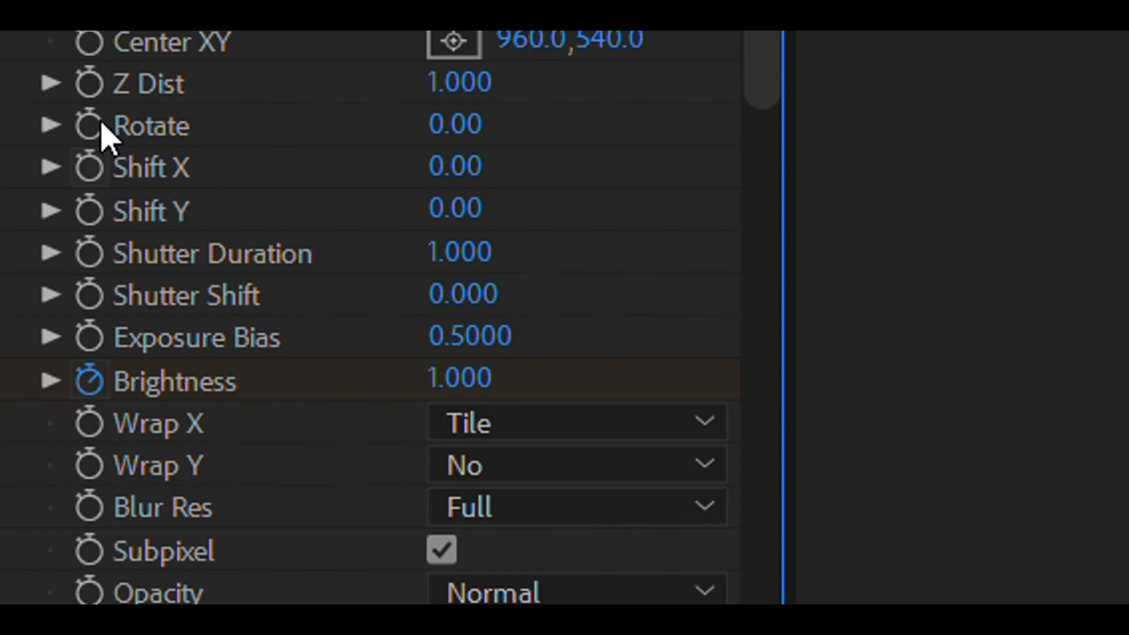
{"action": "left_click", "coordinate": [89, 167]}
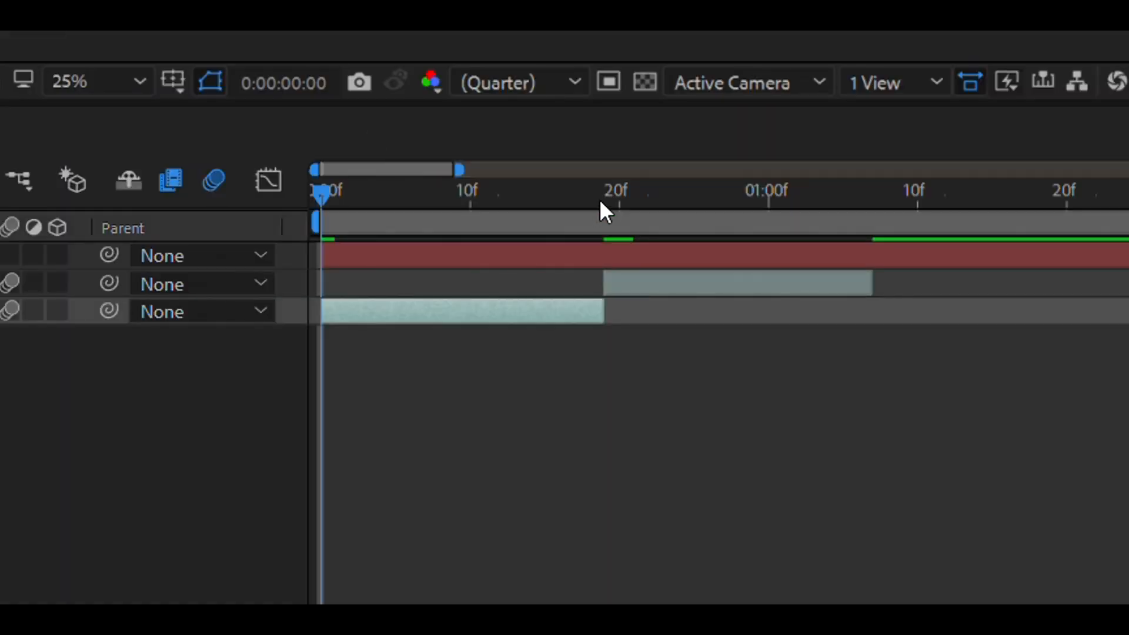
{"action": "left_click", "coordinate": [605, 191]}
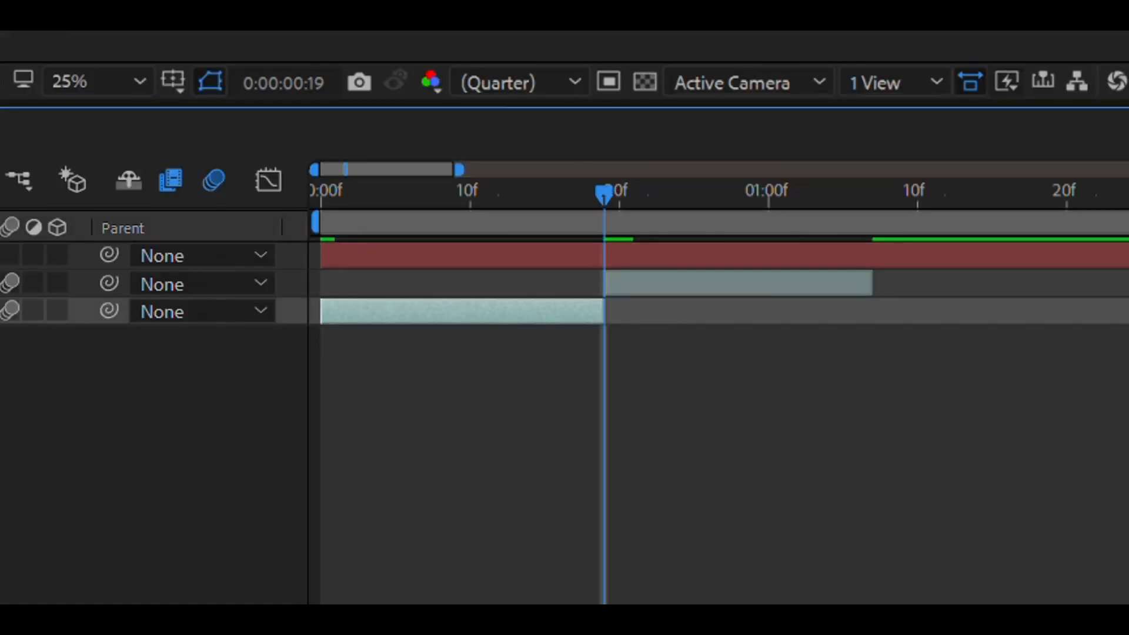
{"action": "left_click", "coordinate": [539, 253]}
{"action": "type", "text": "700"}
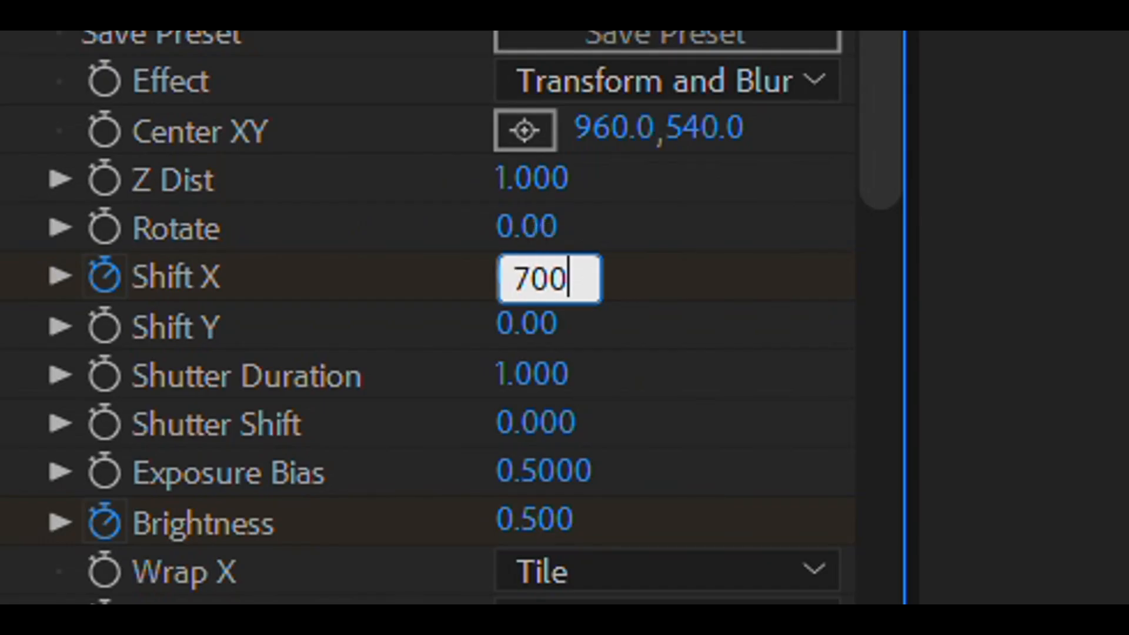
{"action": "key", "text": "Return"}
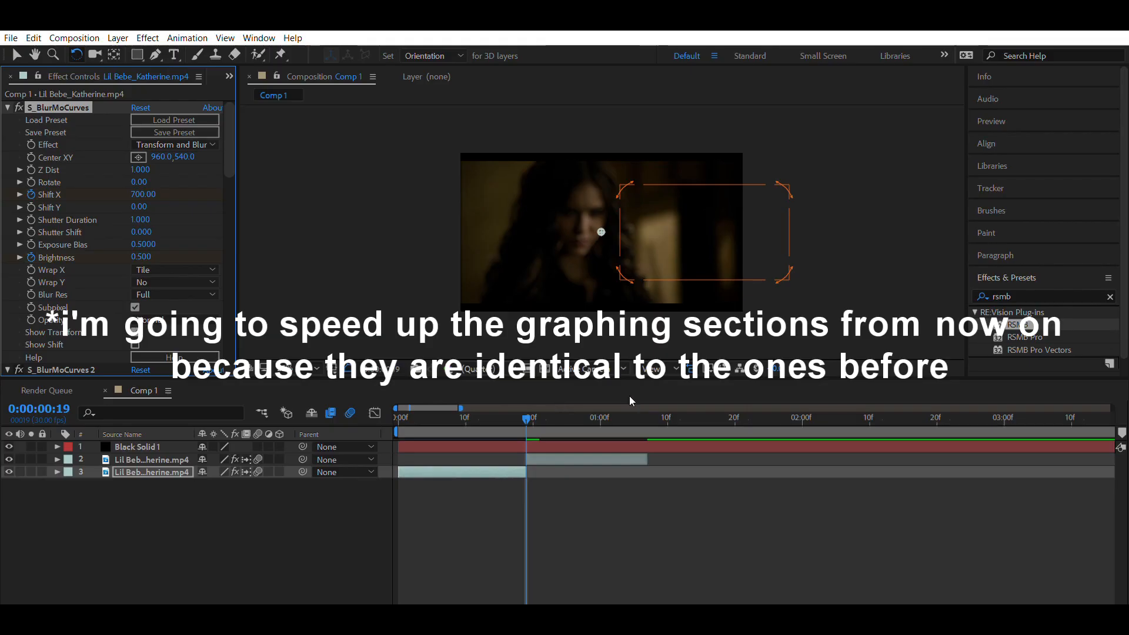
Shape the first clip's eased Shift X curve so it stays flat and rises steeply at the last keyframe.
{"action": "left_click", "coordinate": [375, 413]}
{"action": "left_click_drag", "start_coordinate": [555, 575], "coordinate": [353, 456]}
{"action": "left_click_drag", "start_coordinate": [484, 452], "coordinate": [528, 568]}
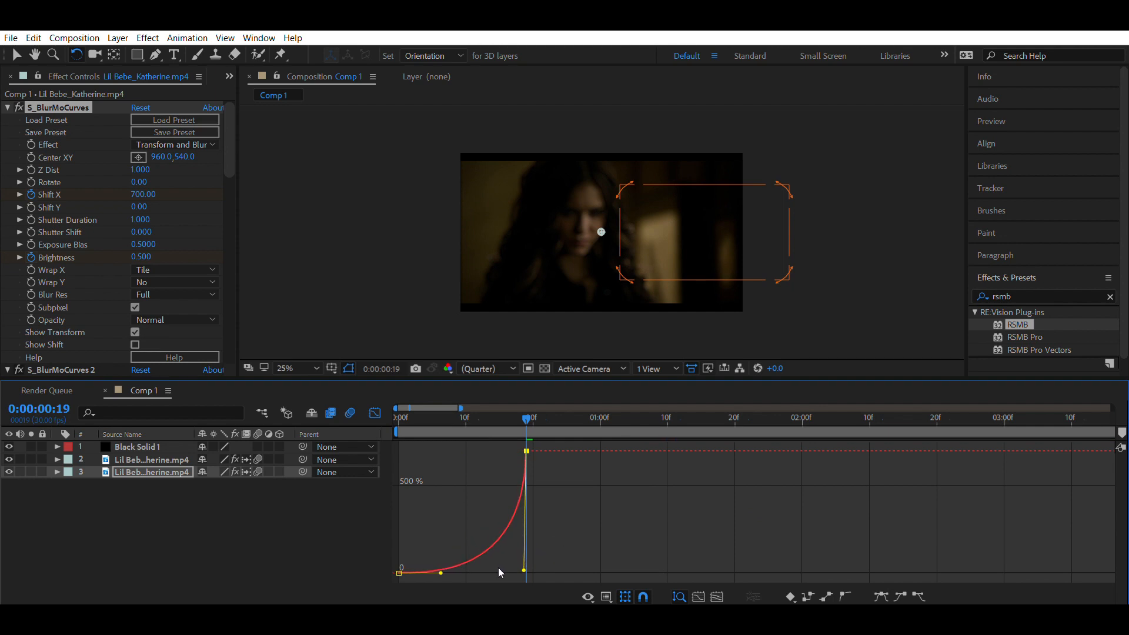
{"action": "left_click_drag", "start_coordinate": [441, 572], "coordinate": [527, 556]}
{"action": "left_click", "coordinate": [375, 413]}
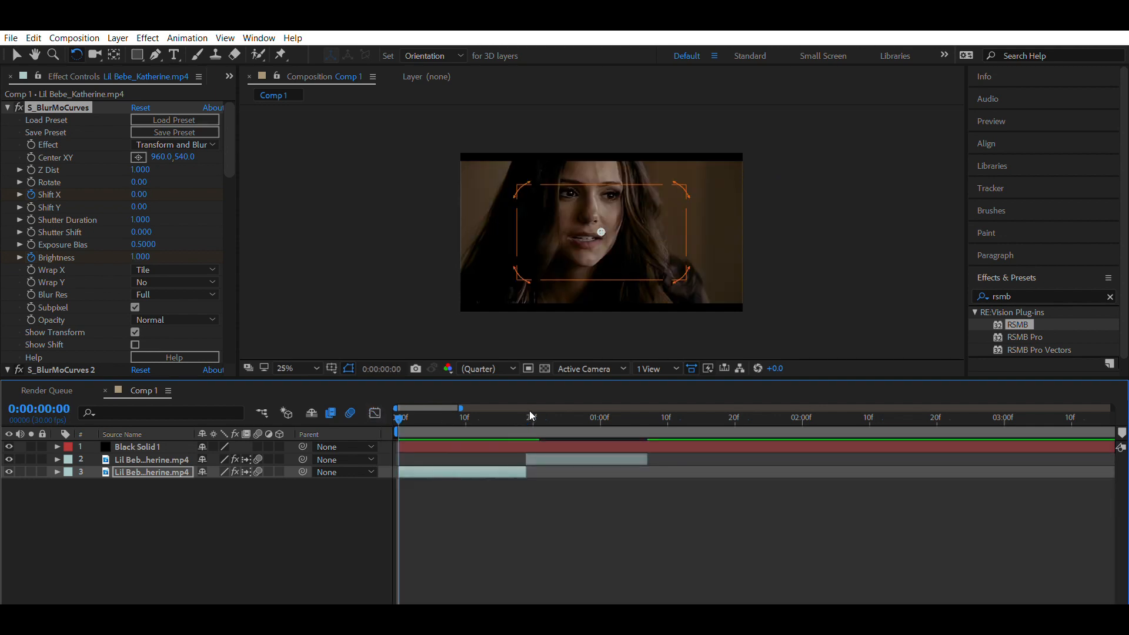
Select the second clip at frame 19 and set Wrap X to Tile in its first S_BlurMoCurves effect.
{"action": "left_click_drag", "start_coordinate": [531, 416], "coordinate": [526, 417]}
{"action": "left_click", "coordinate": [544, 455]}
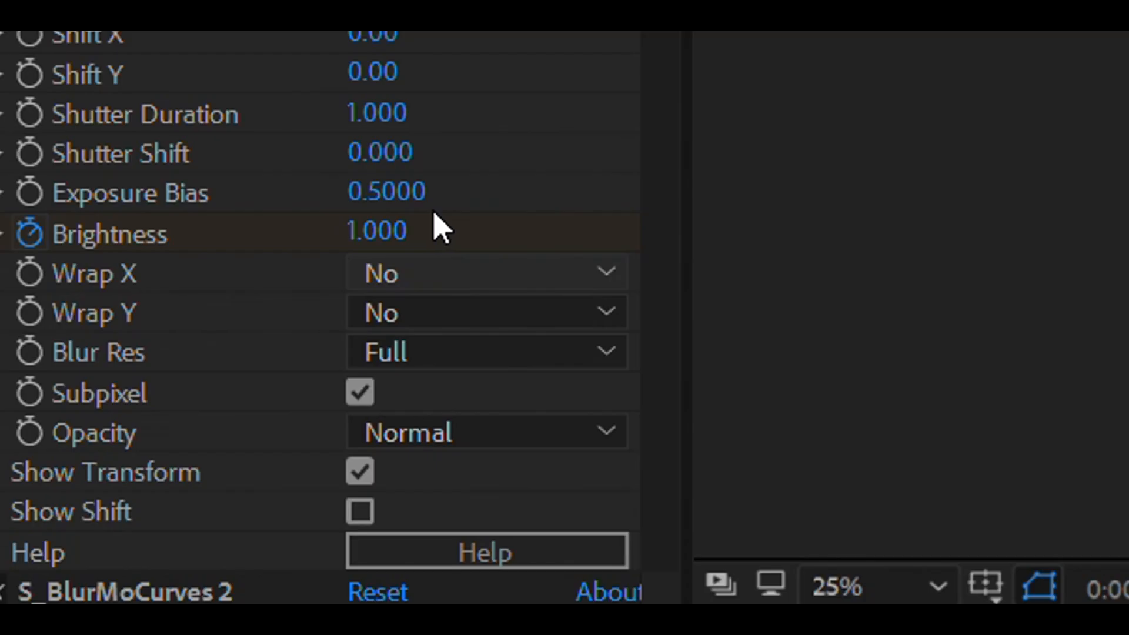
{"action": "left_click", "coordinate": [481, 336]}
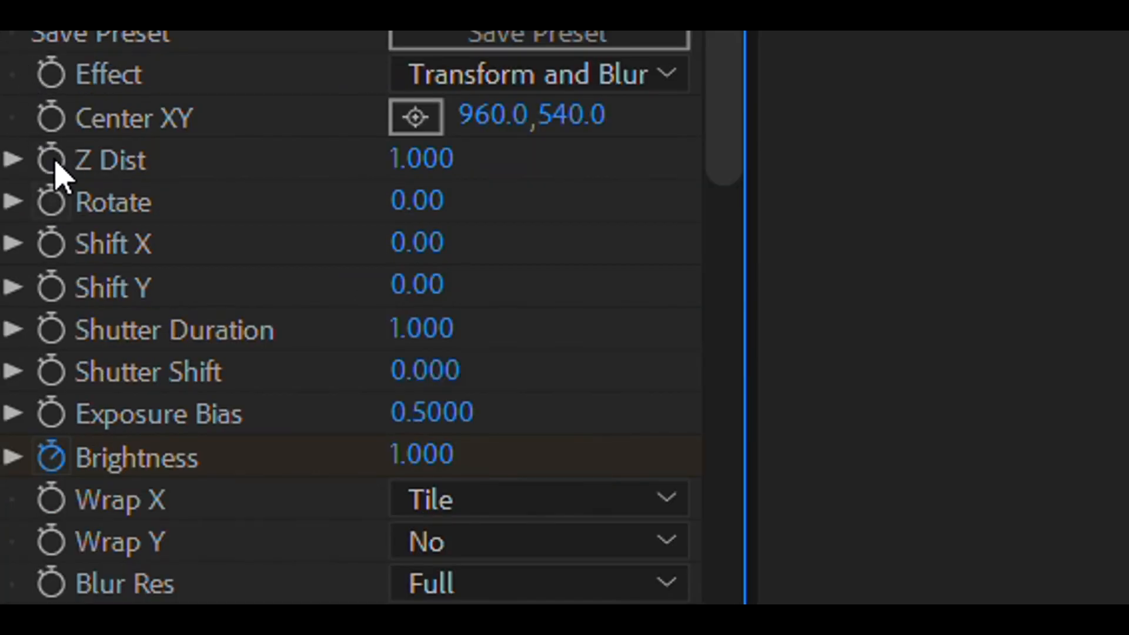
Keyframe the second clip's Shift X from -700 at frame 19 to 0 at the clip's end, 0:00:01:07.
{"action": "left_click", "coordinate": [51, 243]}
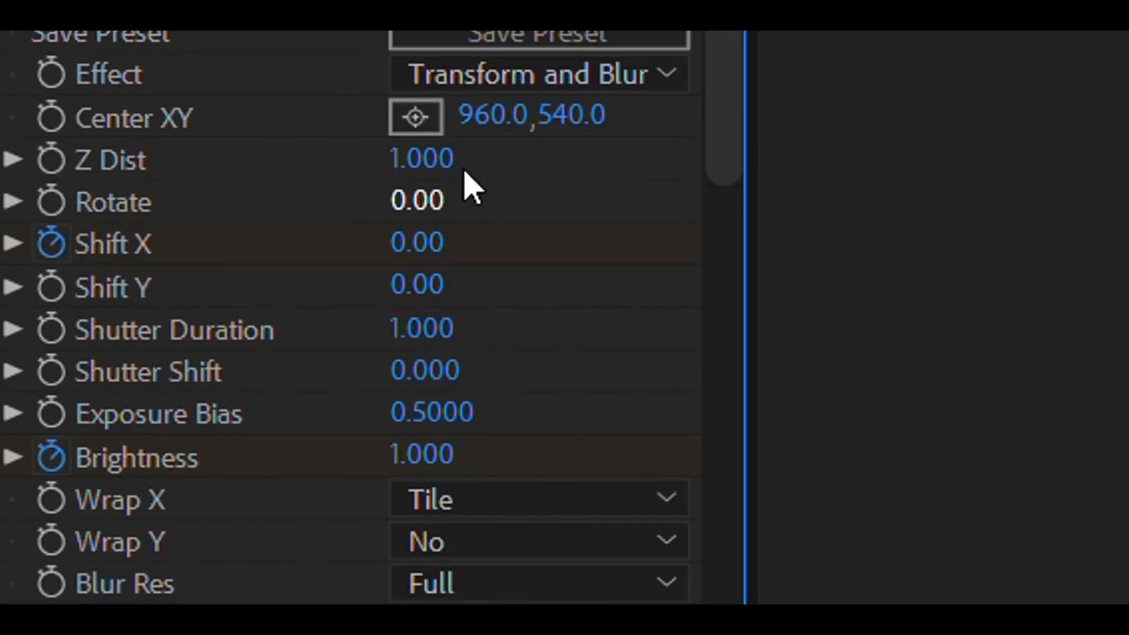
{"action": "left_click", "coordinate": [441, 232]}
{"action": "key", "text": "BackSpace"}
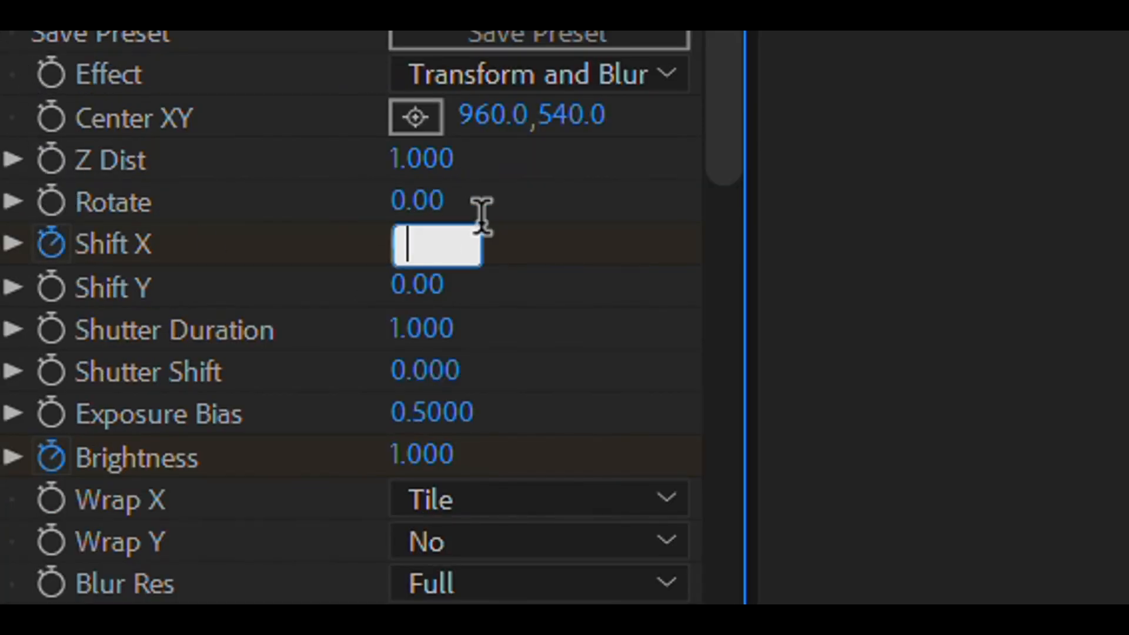
{"action": "type", "text": "-700"}
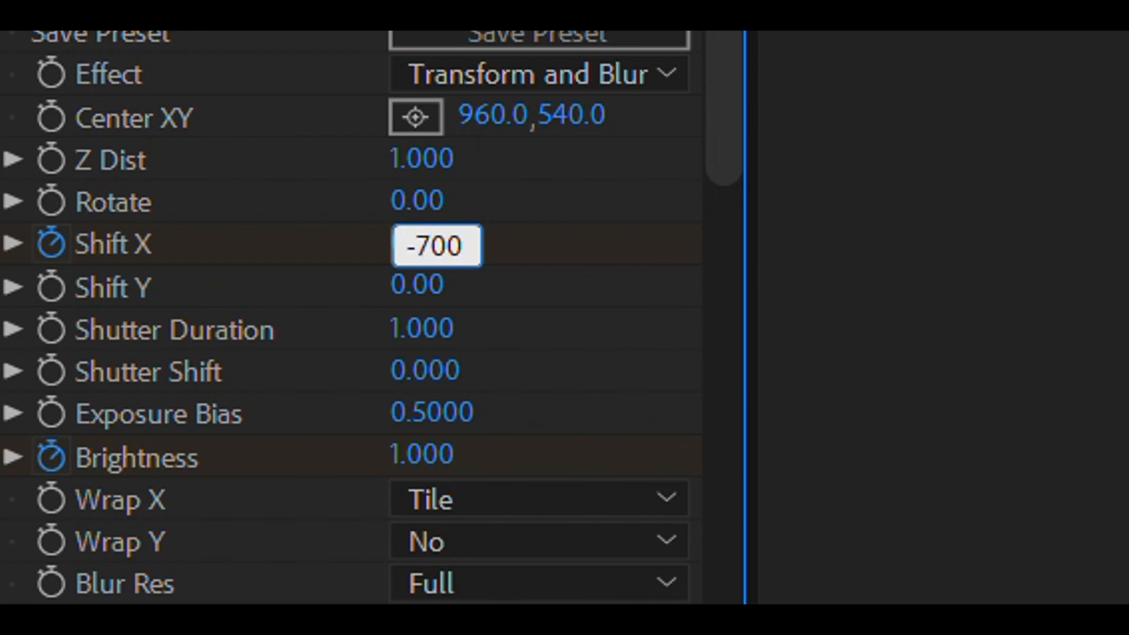
{"action": "key", "text": "Return"}
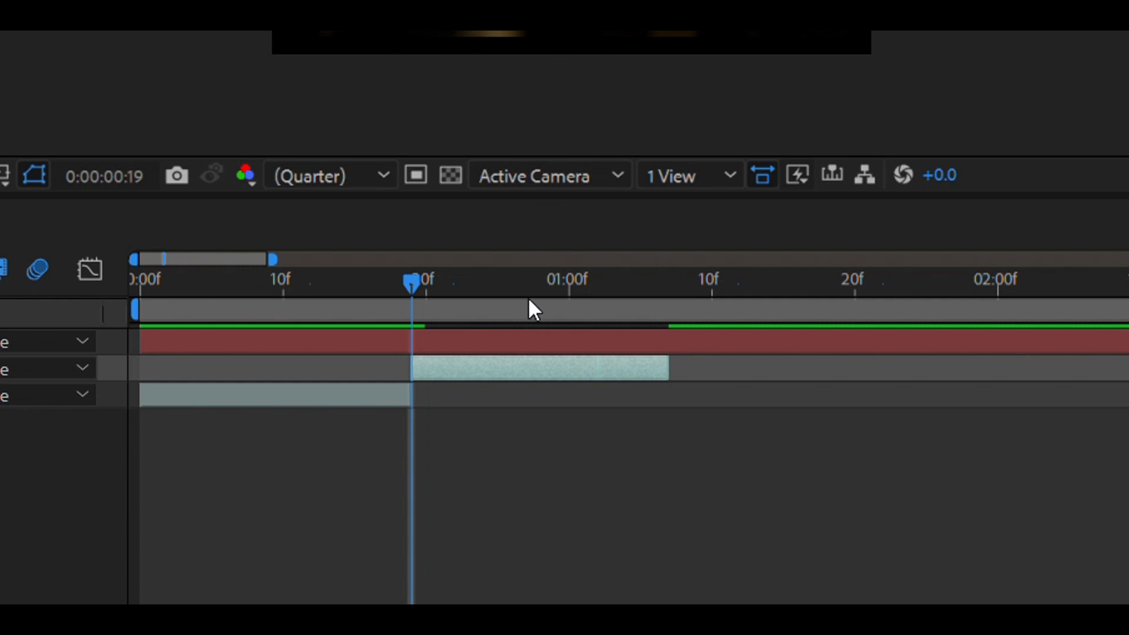
{"action": "left_click", "coordinate": [670, 257]}
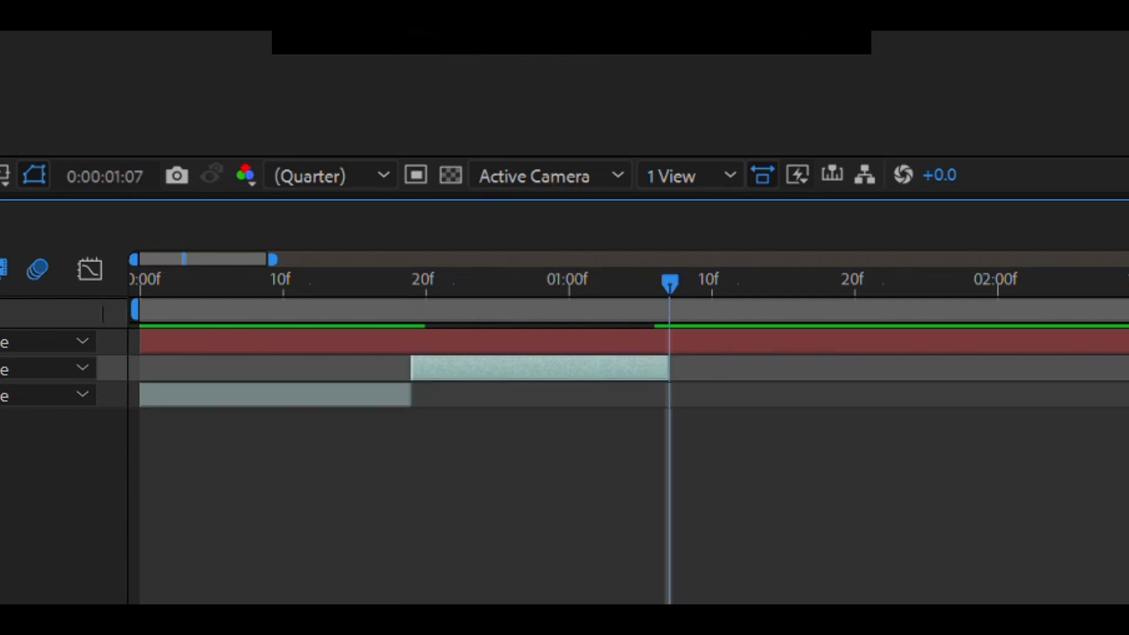
{"action": "left_click", "coordinate": [470, 239]}
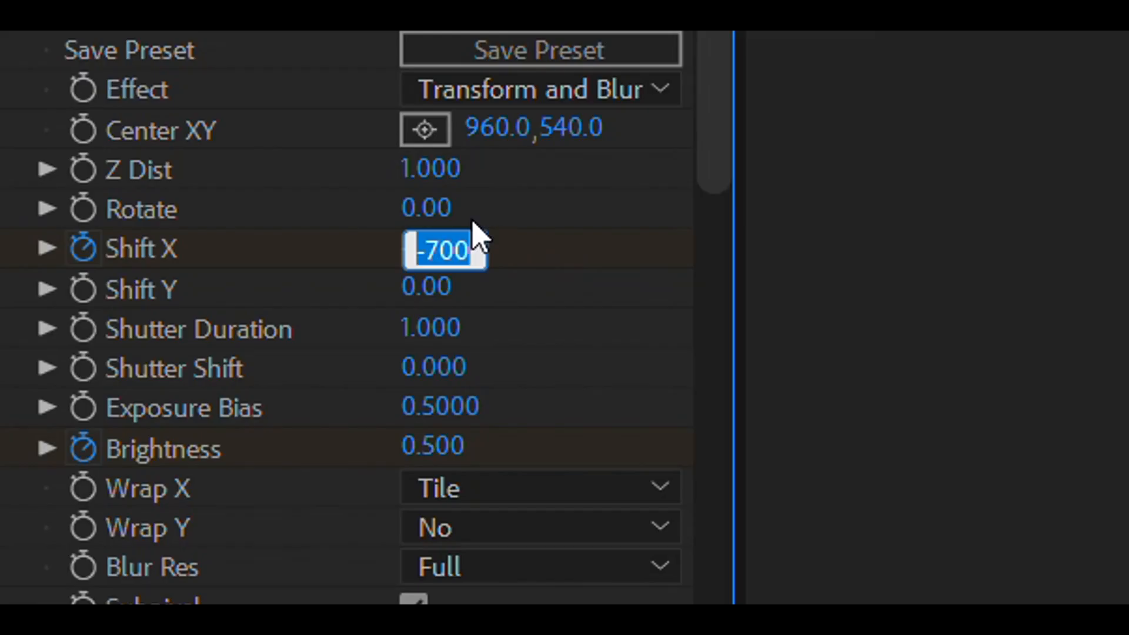
{"action": "type", "text": "0"}
{"action": "key", "text": "Return"}
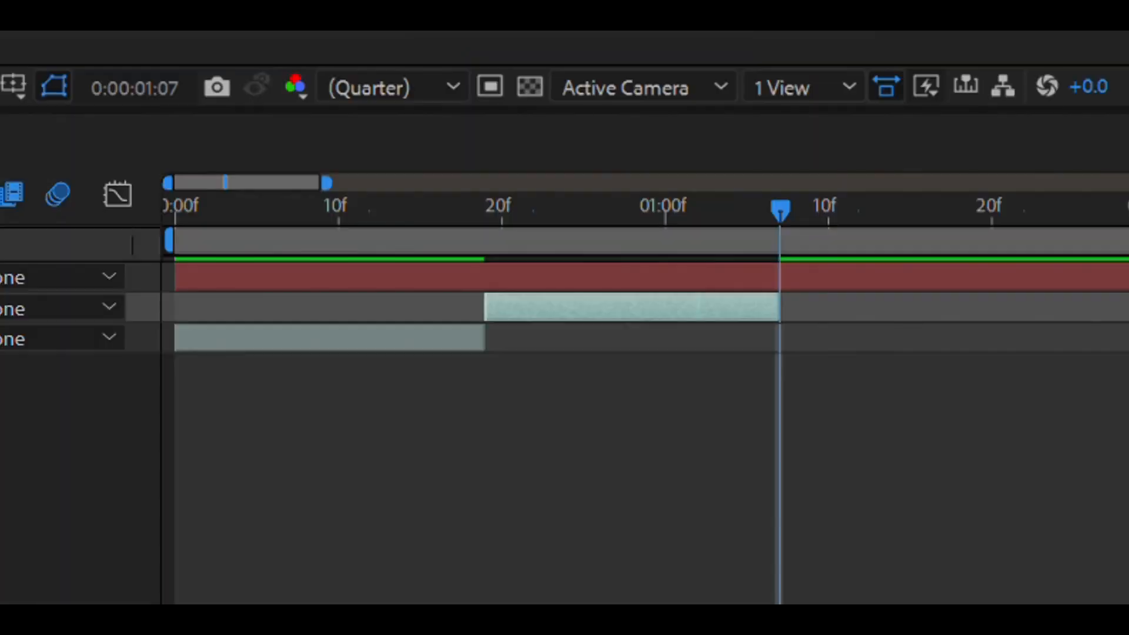
Ease the second clip's Shift X keyframes and shape the curve to rise steeply at the first keyframe and flatten towards 0.
{"action": "key", "text": "shift+F3"}
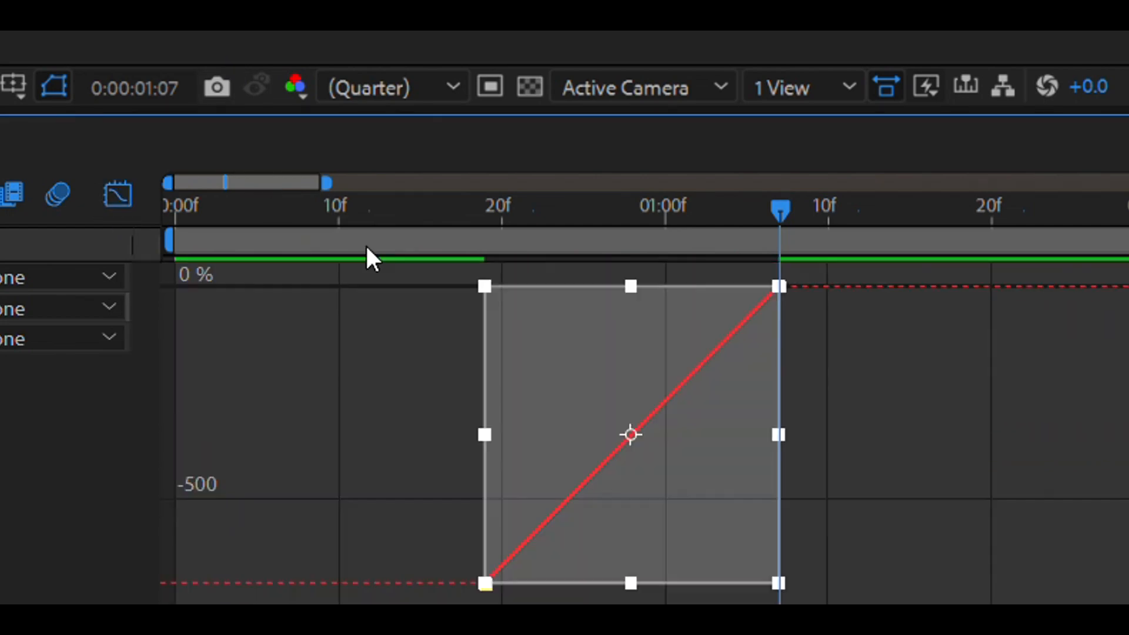
{"action": "left_click", "coordinate": [605, 282]}
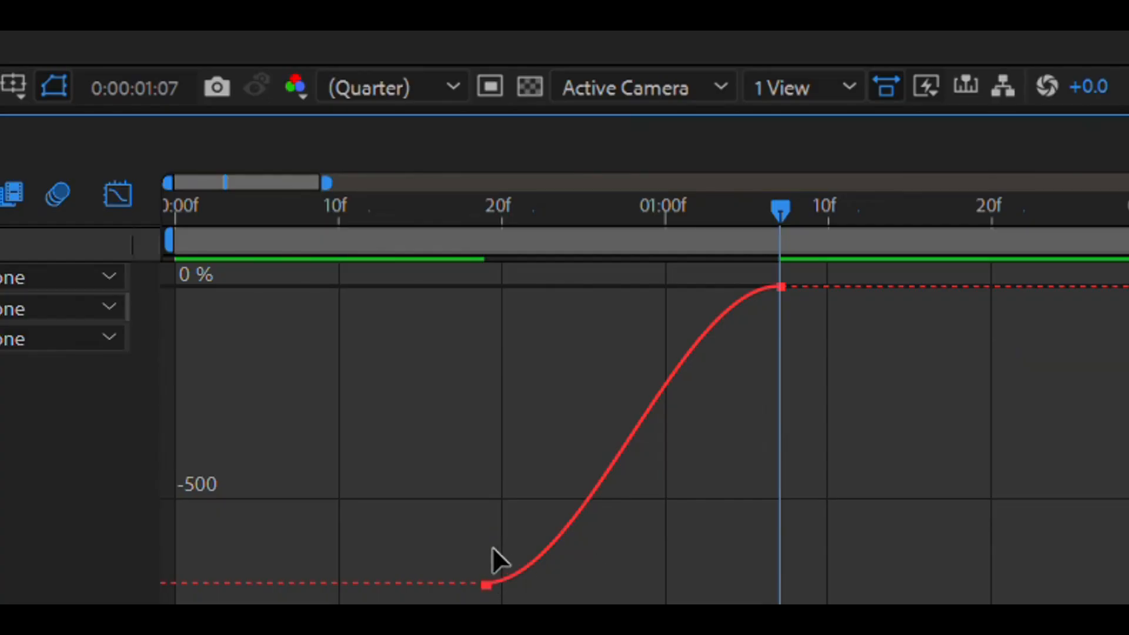
{"action": "left_click", "coordinate": [487, 584]}
{"action": "left_click_drag", "start_coordinate": [582, 584], "coordinate": [490, 302]}
{"action": "left_click_drag", "start_coordinate": [681, 287], "coordinate": [590, 295]}
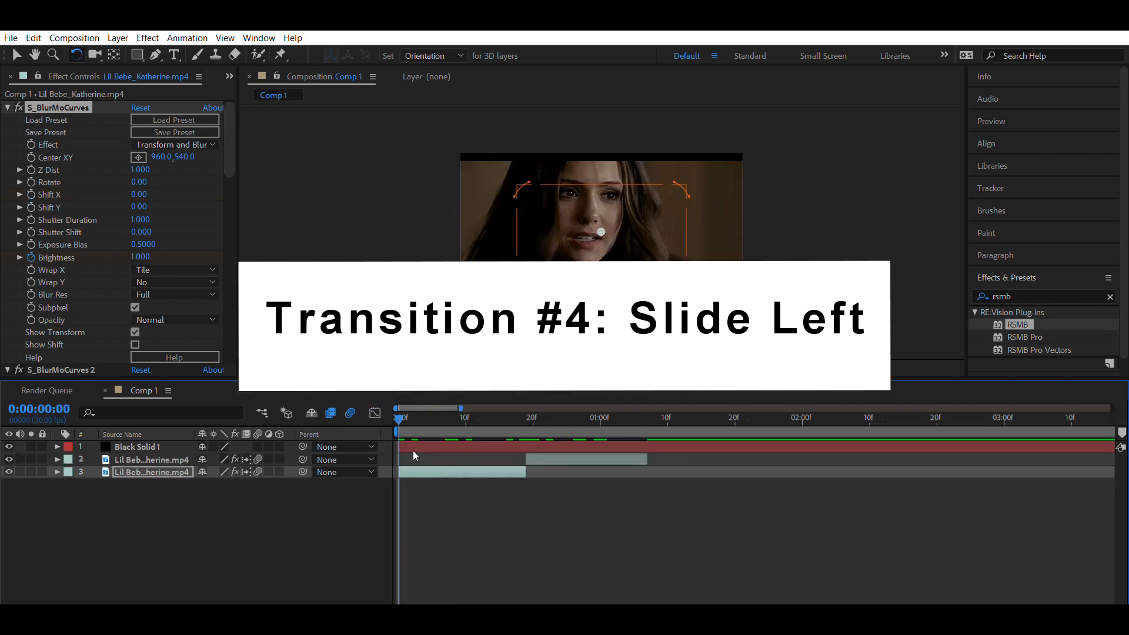
Set the first clip's Wrap X to Reflect and keyframe Shift X from 0 at the start to -700 at frame 19.
{"action": "left_click", "coordinate": [414, 457]}
{"action": "left_click_drag", "start_coordinate": [423, 416], "coordinate": [399, 418]}
{"action": "left_click", "coordinate": [414, 468]}
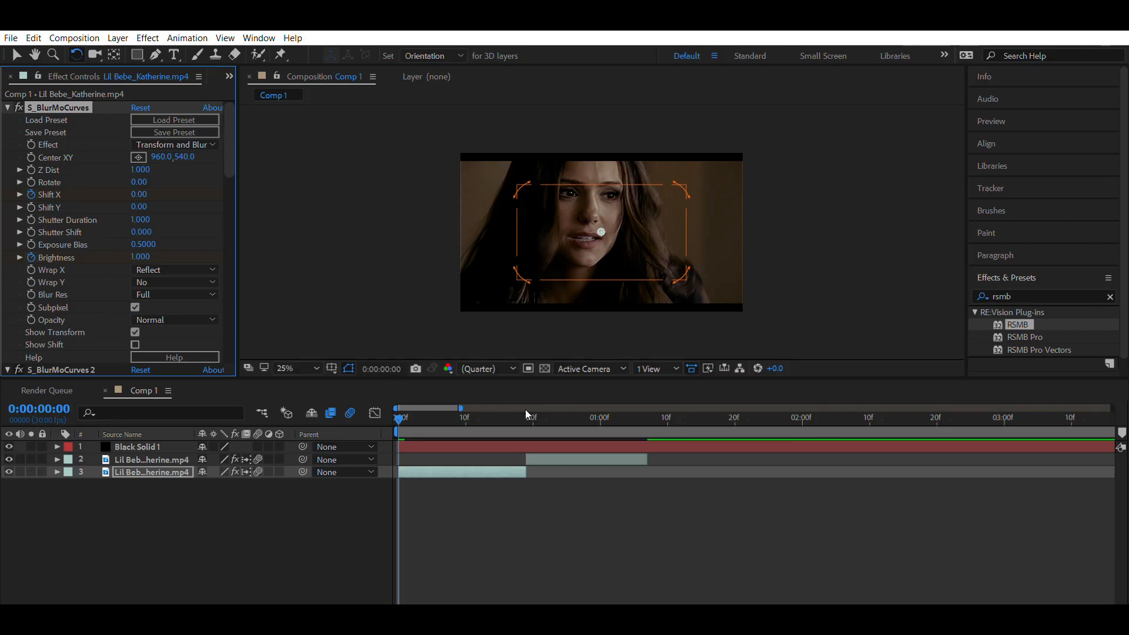
{"action": "left_click", "coordinate": [524, 410]}
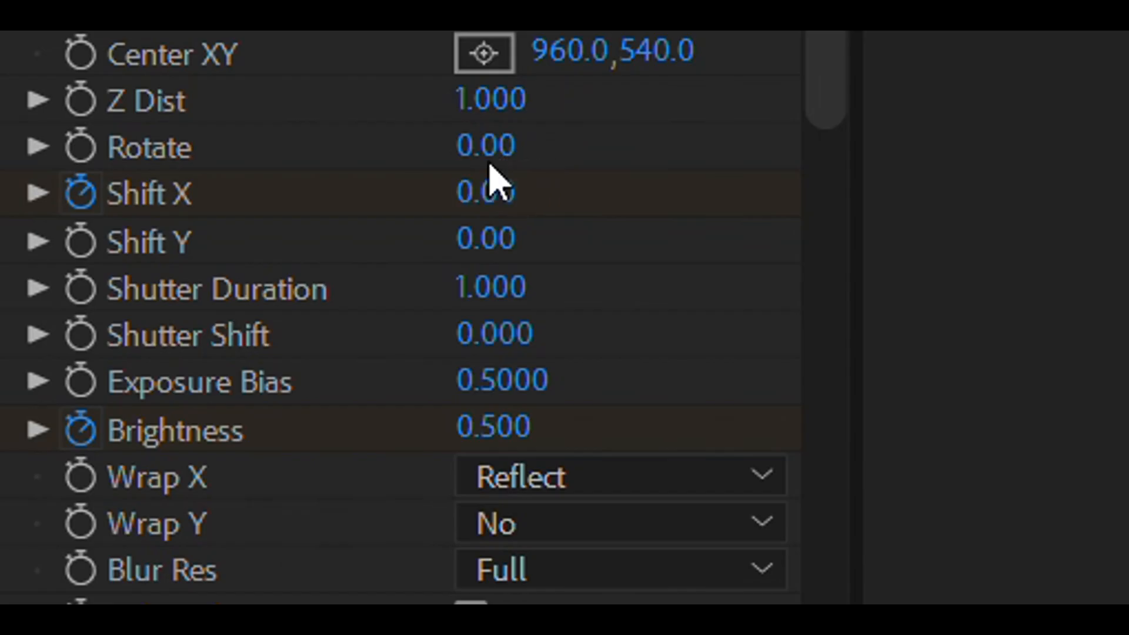
{"action": "left_click", "coordinate": [145, 193]}
{"action": "type", "text": "-700"}
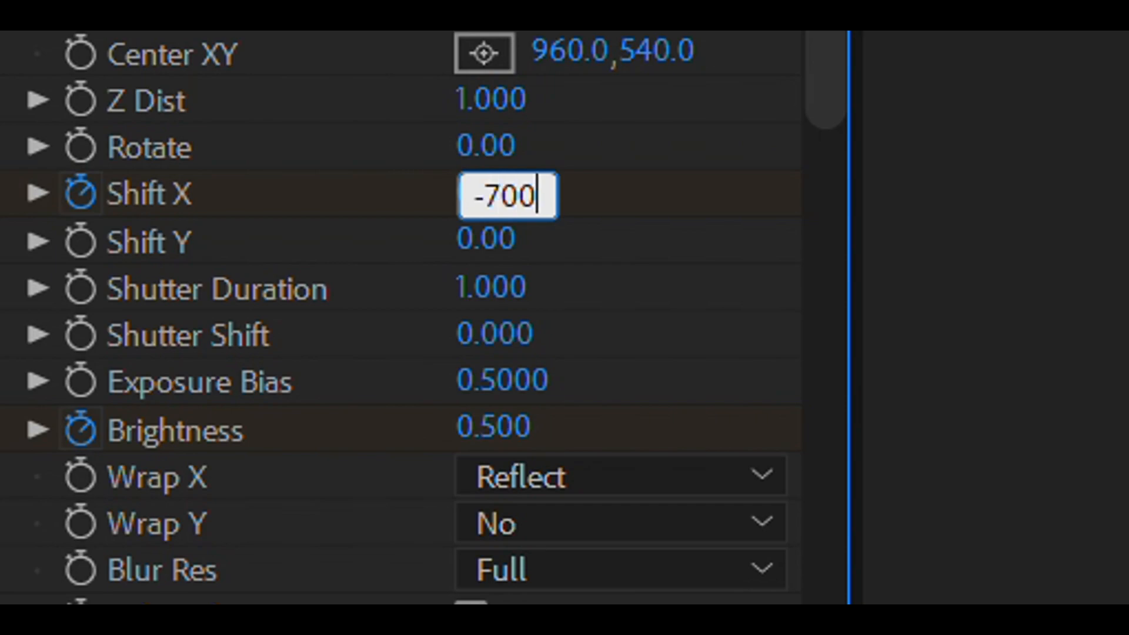
{"action": "key", "text": "Return"}
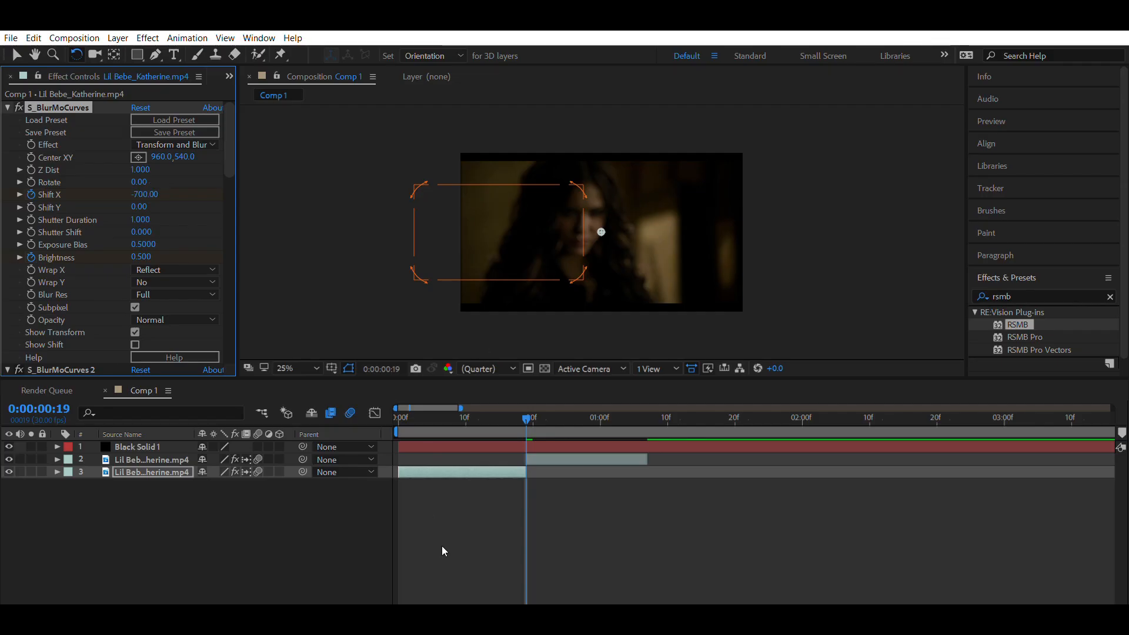
Shape the first clip's eased Shift X curve so it stays flat and drops steeply at the last keyframe.
{"action": "left_click", "coordinate": [375, 410]}
{"action": "left_click_drag", "start_coordinate": [539, 581], "coordinate": [391, 440]}
{"action": "left_click_drag", "start_coordinate": [483, 573], "coordinate": [578, 447]}
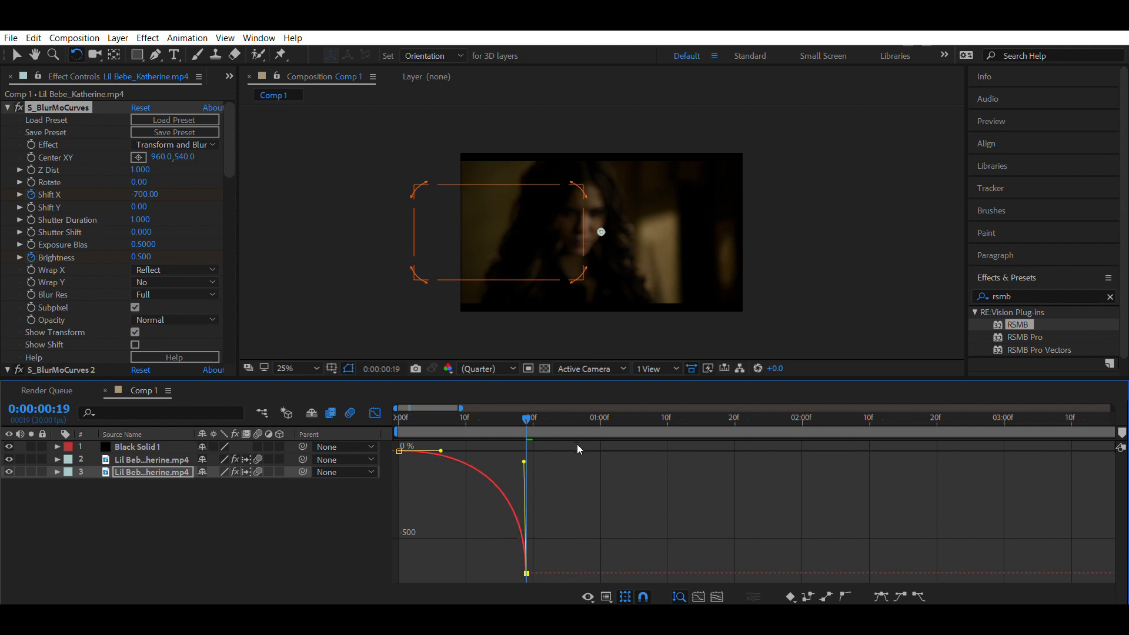
{"action": "left_click_drag", "start_coordinate": [441, 451], "coordinate": [516, 437]}
{"action": "left_click", "coordinate": [379, 412]}
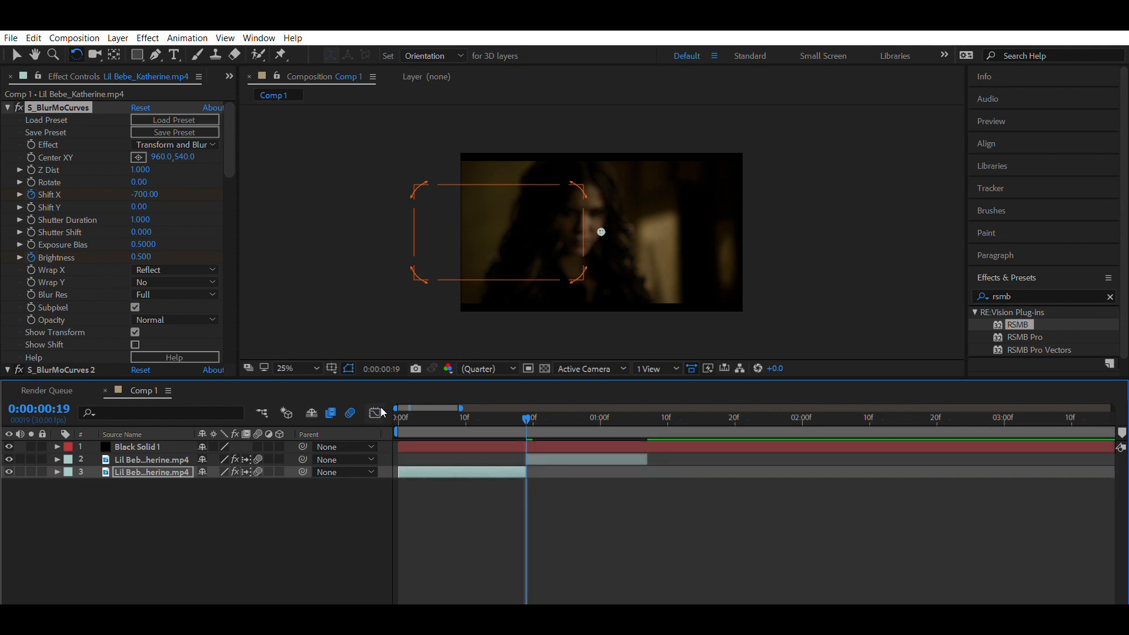
Keyframe the second clip's Shift X from 700 at frame 19 to 0 at the clip's end, 0:00:01:07.
{"action": "left_click_drag", "start_coordinate": [433, 419], "coordinate": [527, 418]}
{"action": "left_click", "coordinate": [550, 459]}
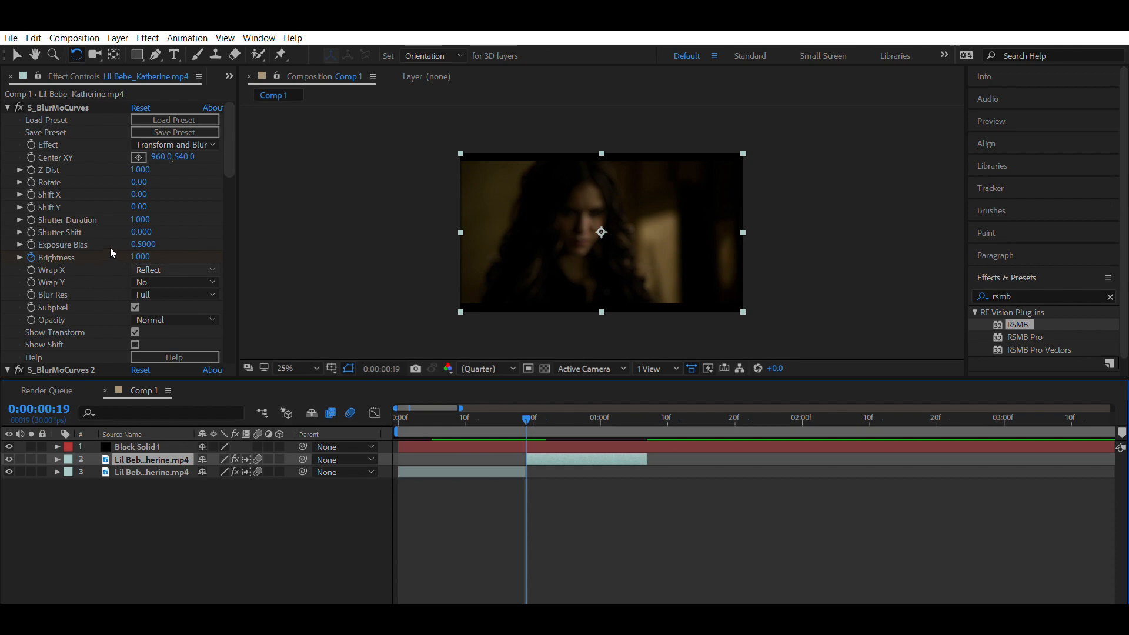
{"action": "left_click", "coordinate": [47, 257]}
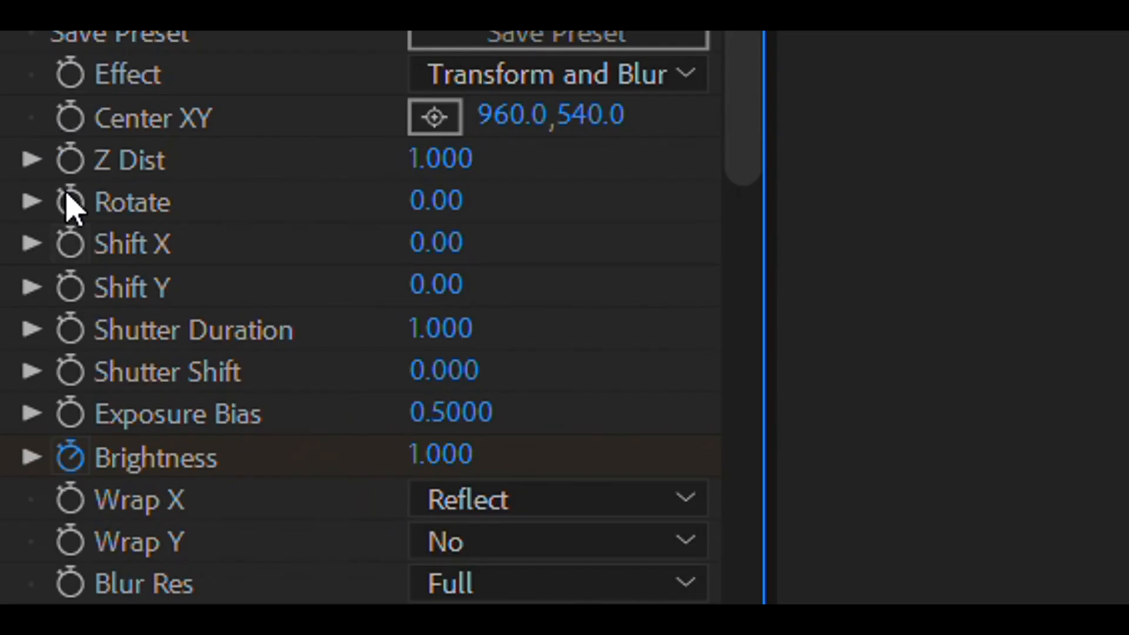
{"action": "left_click", "coordinate": [30, 194]}
{"action": "left_click", "coordinate": [437, 242]}
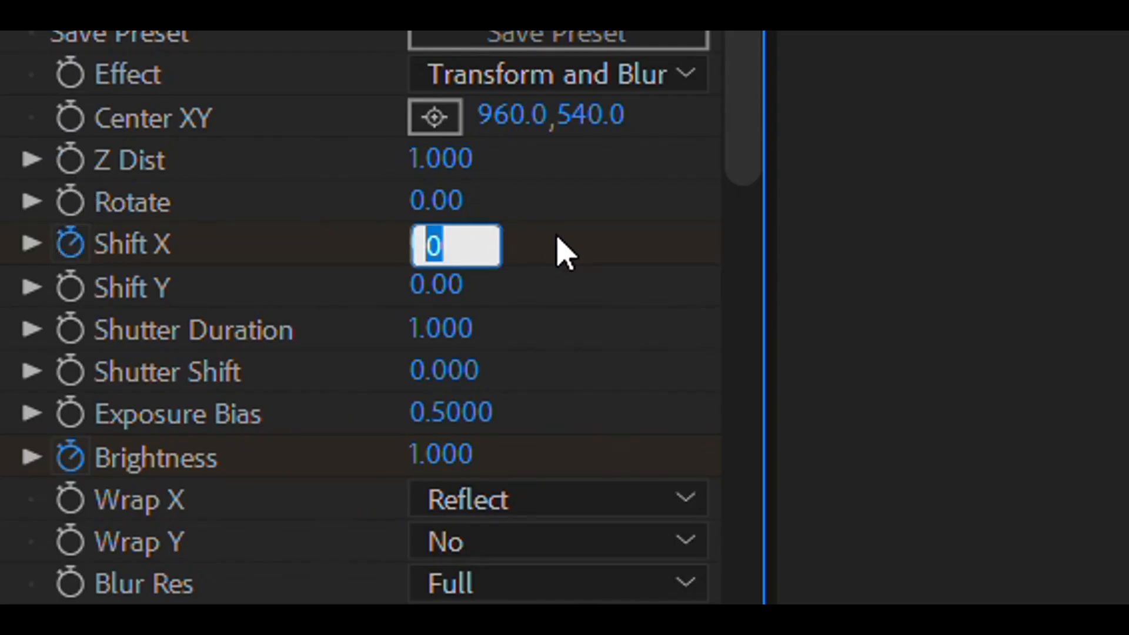
{"action": "type", "text": "700"}
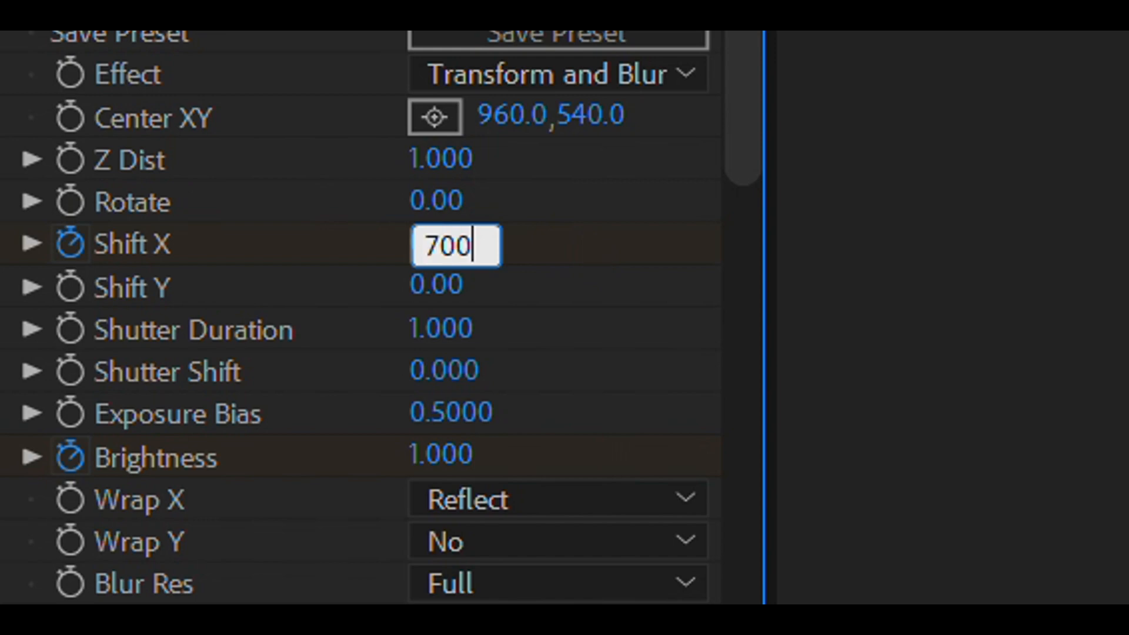
{"action": "key", "text": "Return"}
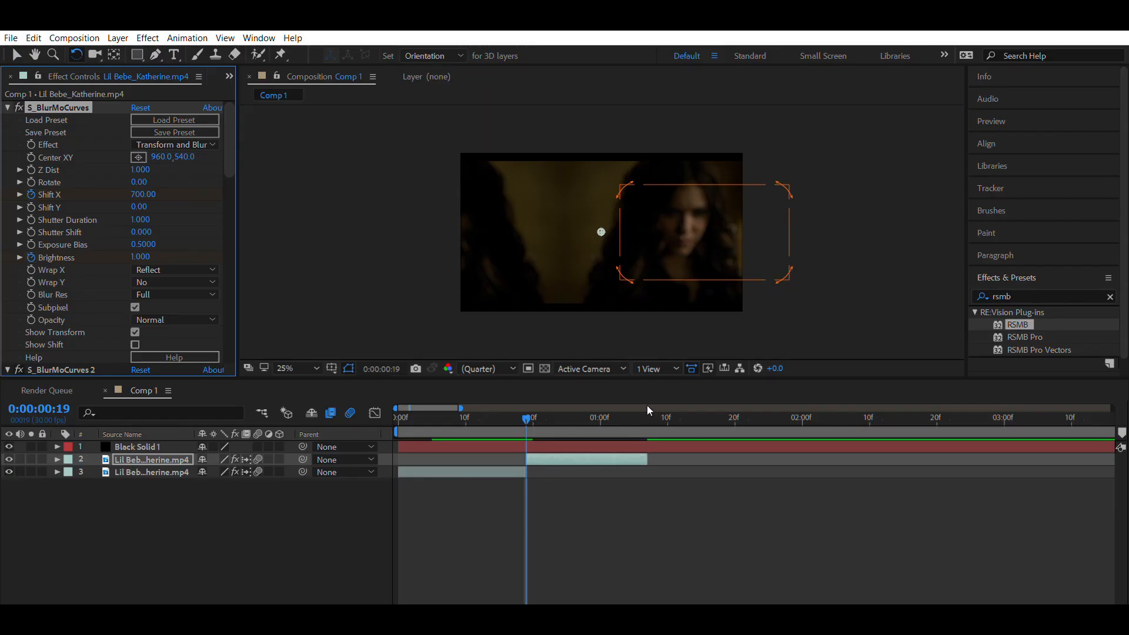
{"action": "left_click", "coordinate": [647, 404]}
{"action": "left_click", "coordinate": [152, 193]}
{"action": "type", "text": "0"}
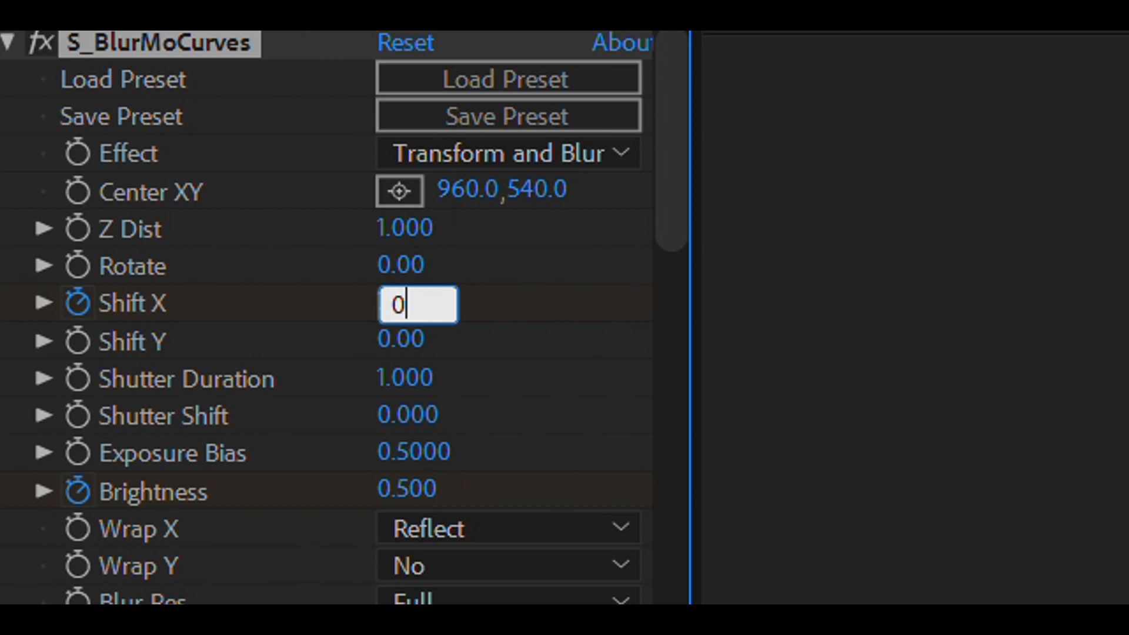
{"action": "key", "text": "Return"}
Shape the second clip's eased Shift X curve so it drops steeply at the first keyframe and flattens out towards 0.
{"action": "left_click_drag", "start_coordinate": [647, 406], "coordinate": [560, 406]}
{"action": "left_click", "coordinate": [378, 407]}
{"action": "left_click_drag", "start_coordinate": [659, 579], "coordinate": [520, 439]}
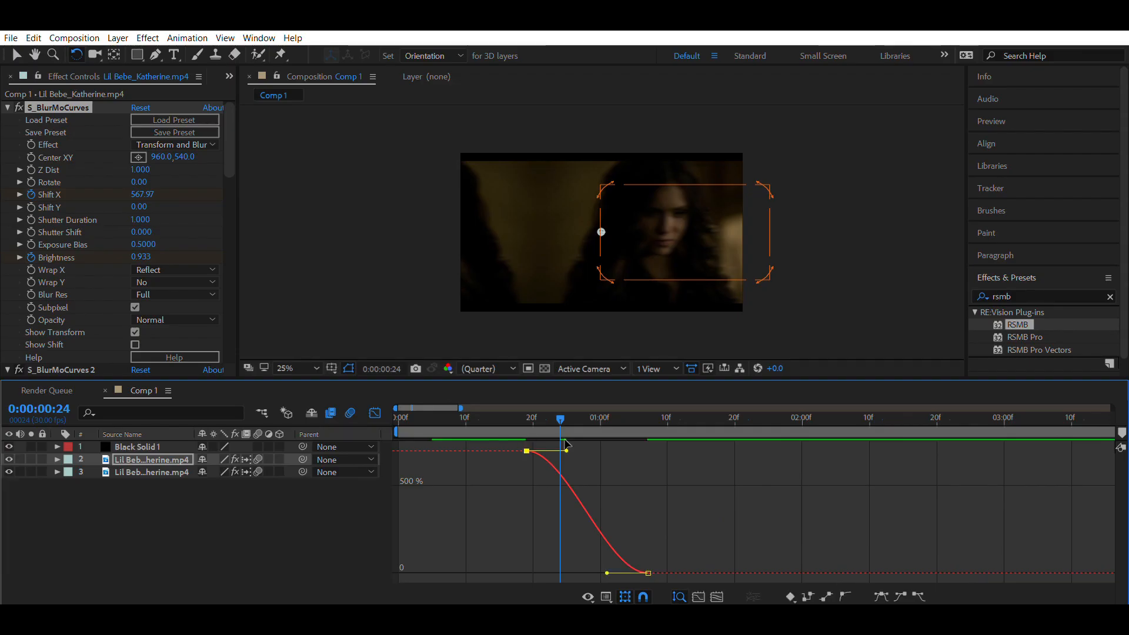
{"action": "left_click_drag", "start_coordinate": [567, 451], "coordinate": [529, 561]}
{"action": "left_click_drag", "start_coordinate": [607, 572], "coordinate": [535, 554]}
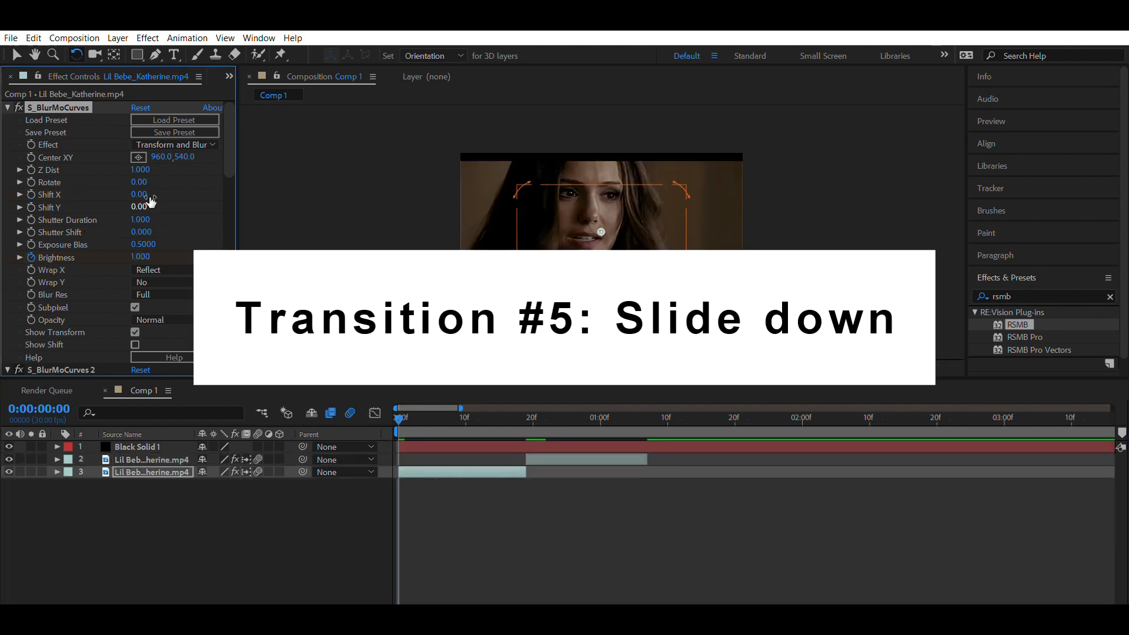
For the slide-down transition, set Wrap X to No and Wrap Y to Reflect in both clips' first S_BlurMoCurves effect.
{"action": "left_click", "coordinate": [169, 269]}
{"action": "left_click", "coordinate": [169, 259]}
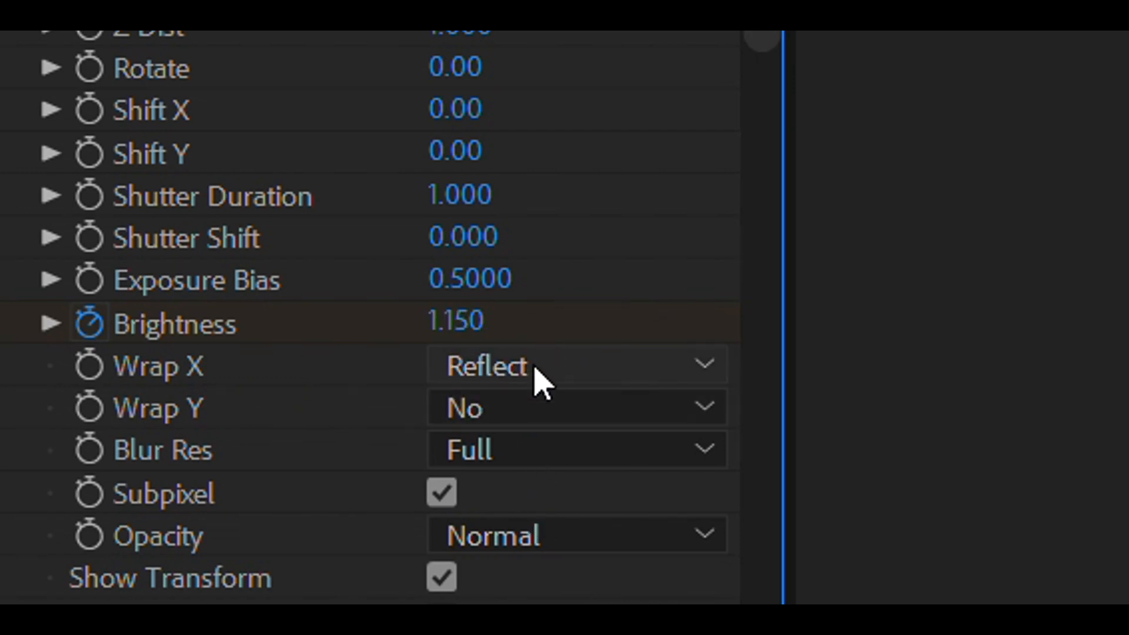
{"action": "left_click", "coordinate": [531, 363]}
{"action": "left_click", "coordinate": [522, 400]}
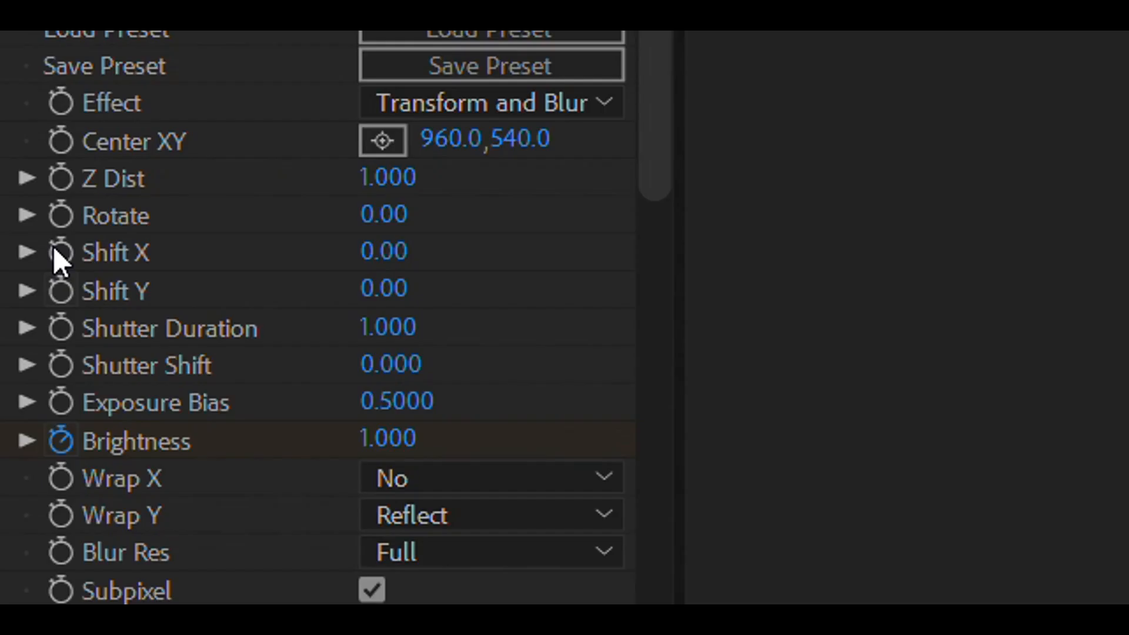
Keyframe the first clip's Shift Y from 0 at the start to 800 at frame 19.
{"action": "left_click", "coordinate": [31, 207]}
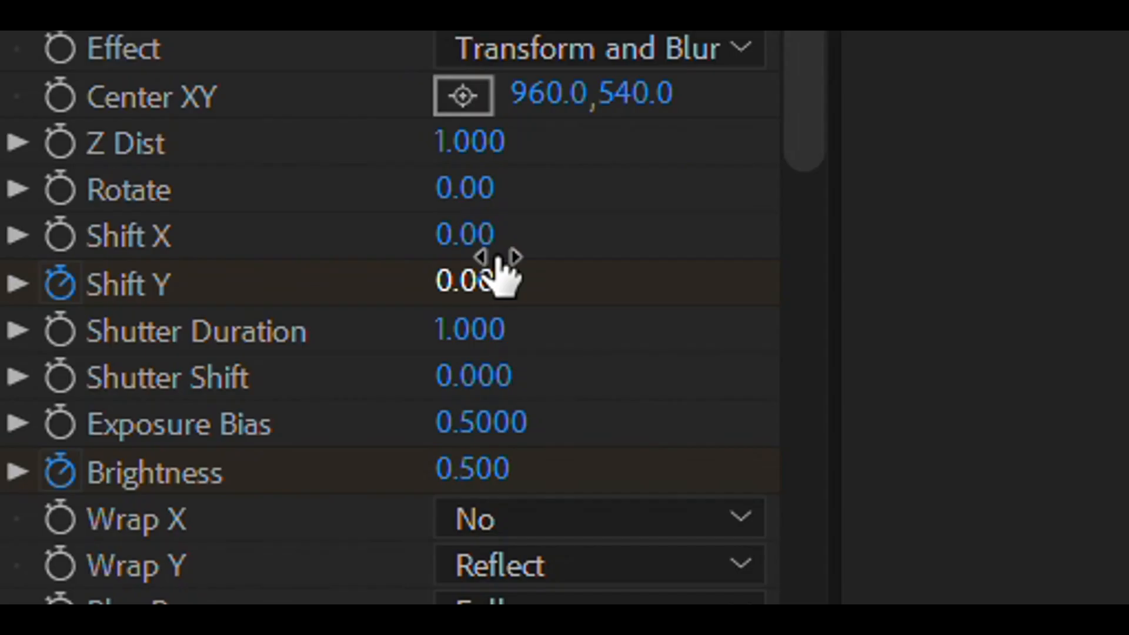
{"action": "left_click", "coordinate": [402, 283]}
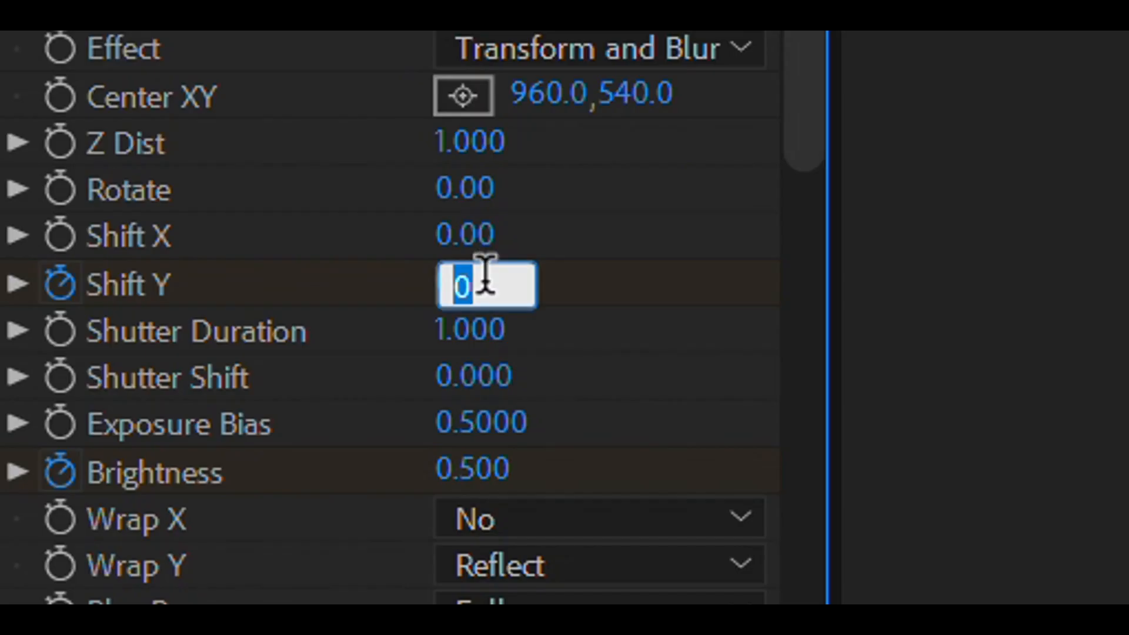
{"action": "type", "text": "800"}
{"action": "key", "text": "Return"}
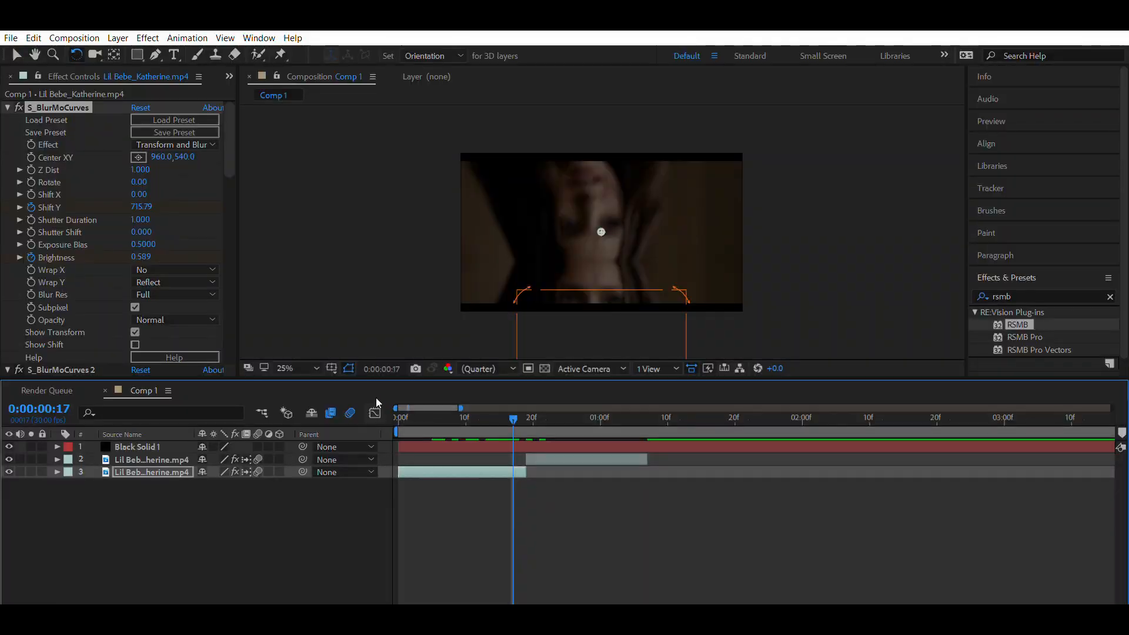
Ease the first clip's Shift Y keyframes and shape the curve to stay flat and rise steeply at the last keyframe.
{"action": "left_click", "coordinate": [375, 413]}
{"action": "left_click_drag", "start_coordinate": [574, 580], "coordinate": [333, 436]}
{"action": "key", "text": "F9"}
{"action": "left_click", "coordinate": [526, 451]}
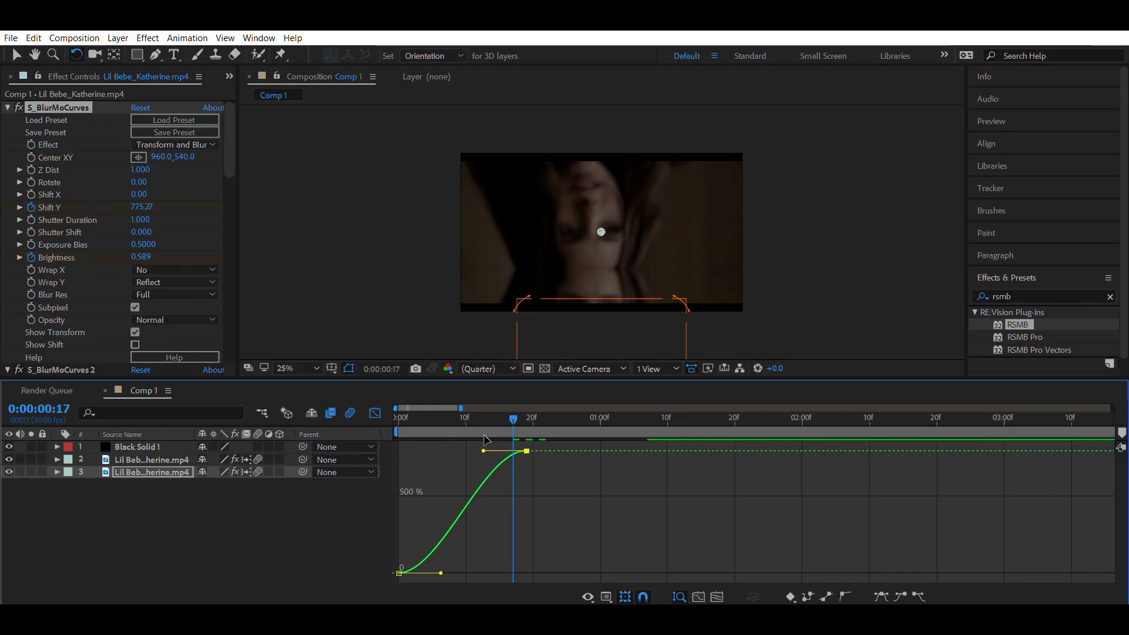
{"action": "left_click_drag", "start_coordinate": [484, 451], "coordinate": [531, 566]}
{"action": "left_click_drag", "start_coordinate": [440, 573], "coordinate": [514, 565]}
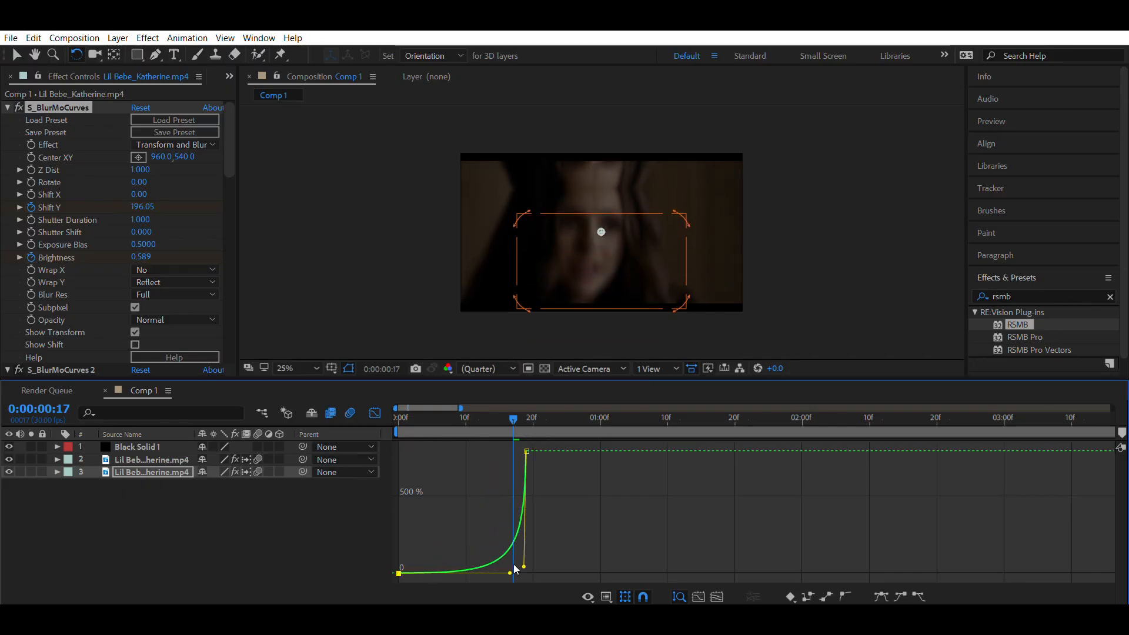
{"action": "left_click", "coordinate": [375, 413]}
Keyframe the second clip's Shift Y from -700 at frame 19 to 0 at 0:00:01:07, and make its eased curve rise steeply at the first keyframe.
{"action": "left_click_drag", "start_coordinate": [395, 418], "coordinate": [527, 419]}
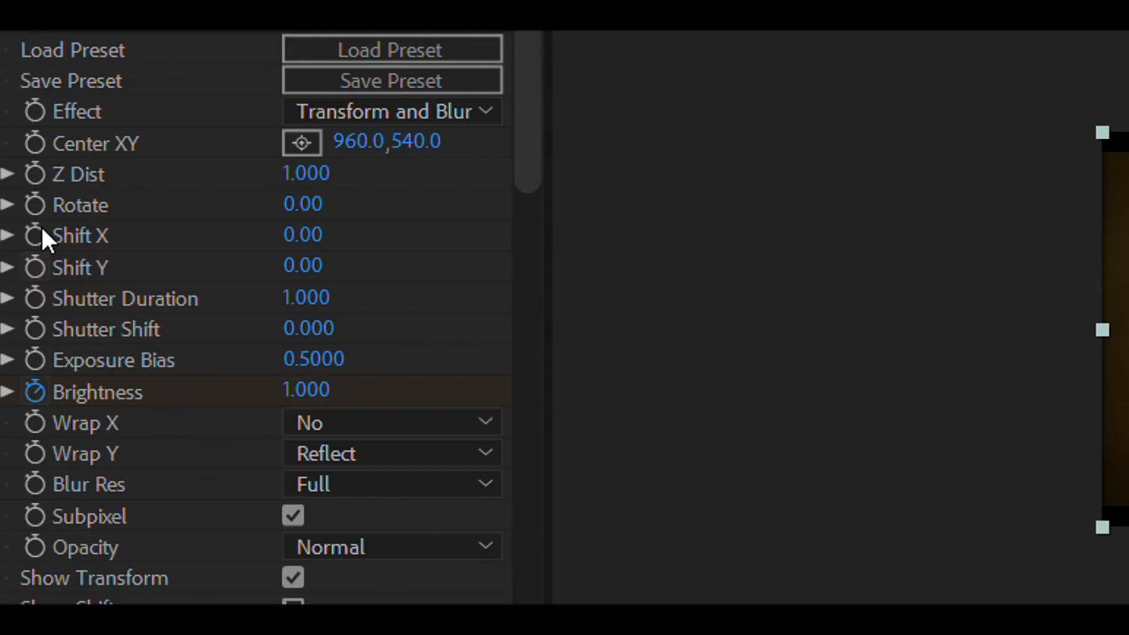
{"action": "left_click", "coordinate": [34, 267]}
{"action": "left_click", "coordinate": [318, 261]}
{"action": "type", "text": "-700"}
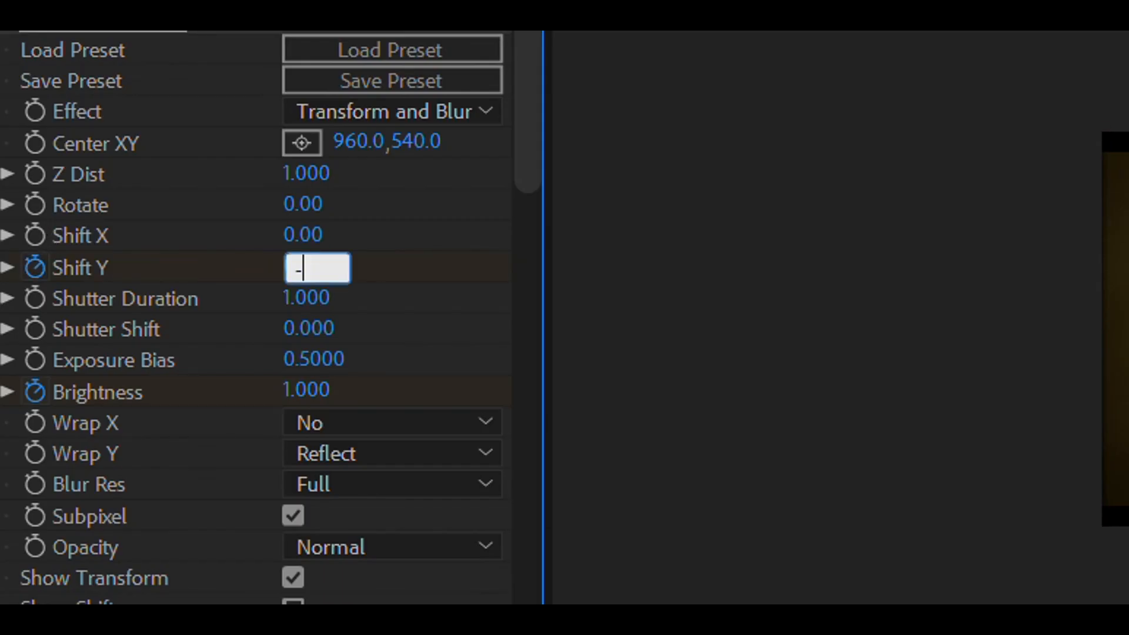
{"action": "key", "text": "Return"}
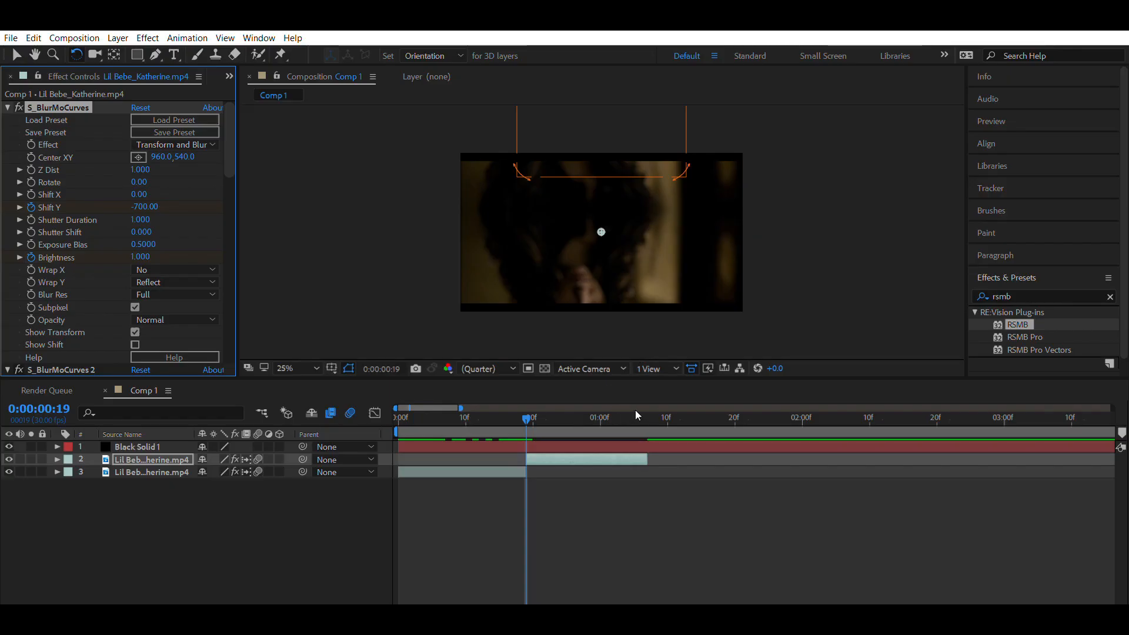
{"action": "left_click", "coordinate": [154, 206]}
{"action": "type", "text": "0"}
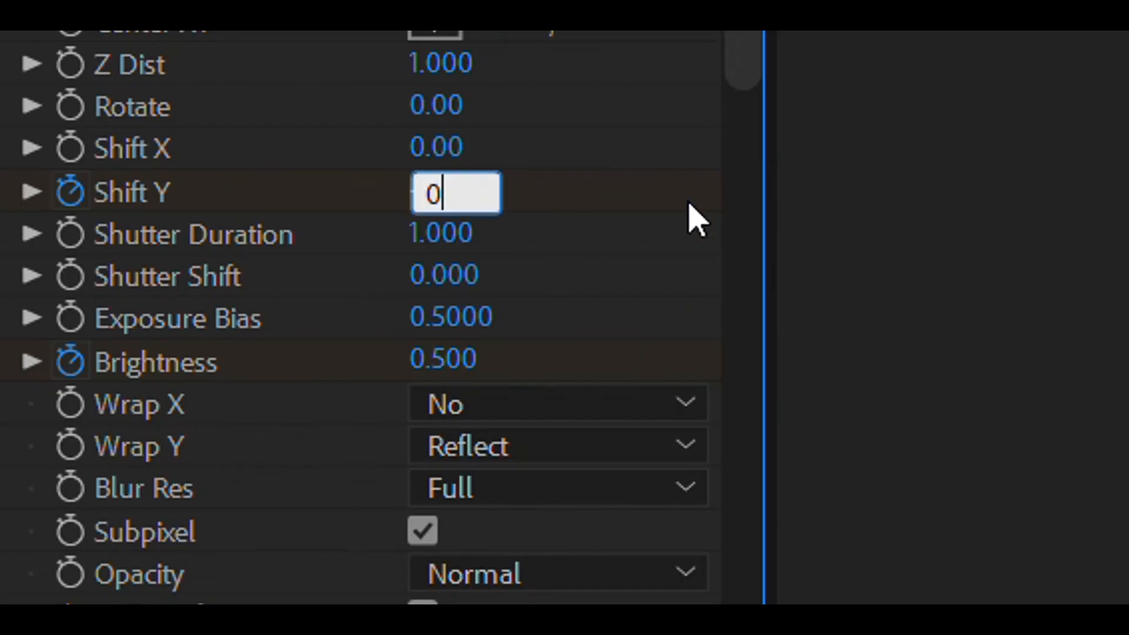
{"action": "key", "text": "Return"}
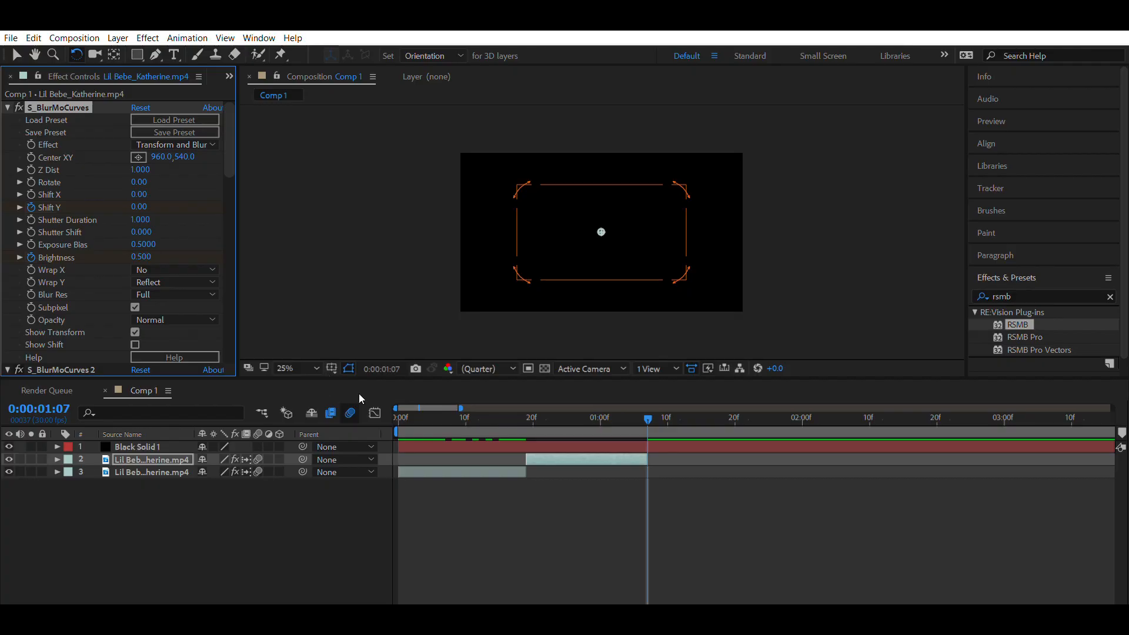
{"action": "left_click", "coordinate": [375, 412]}
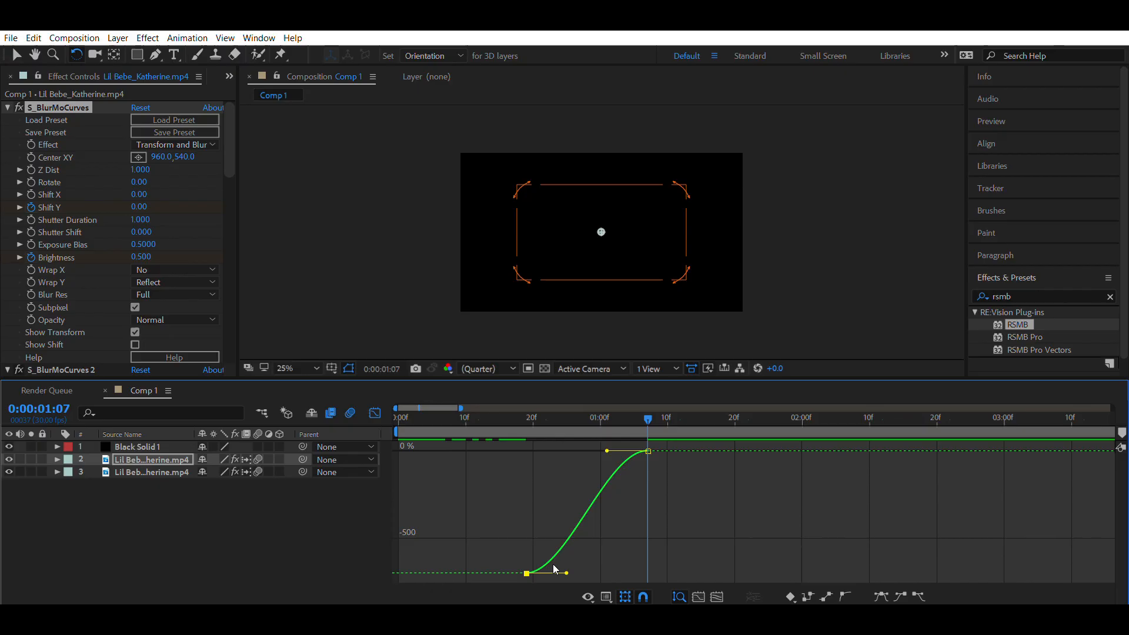
{"action": "left_click_drag", "start_coordinate": [568, 572], "coordinate": [533, 441]}
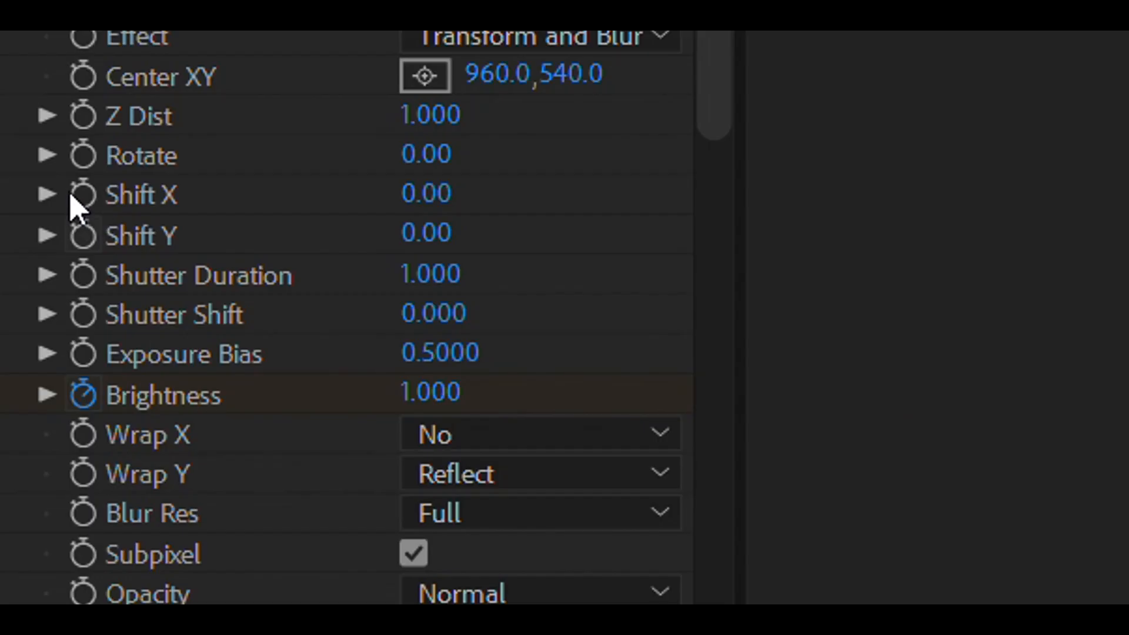
For the next transition, keyframe the first clip's Shift Y from 0 at the start to -700 at frame 19.
{"action": "left_click", "coordinate": [31, 207]}
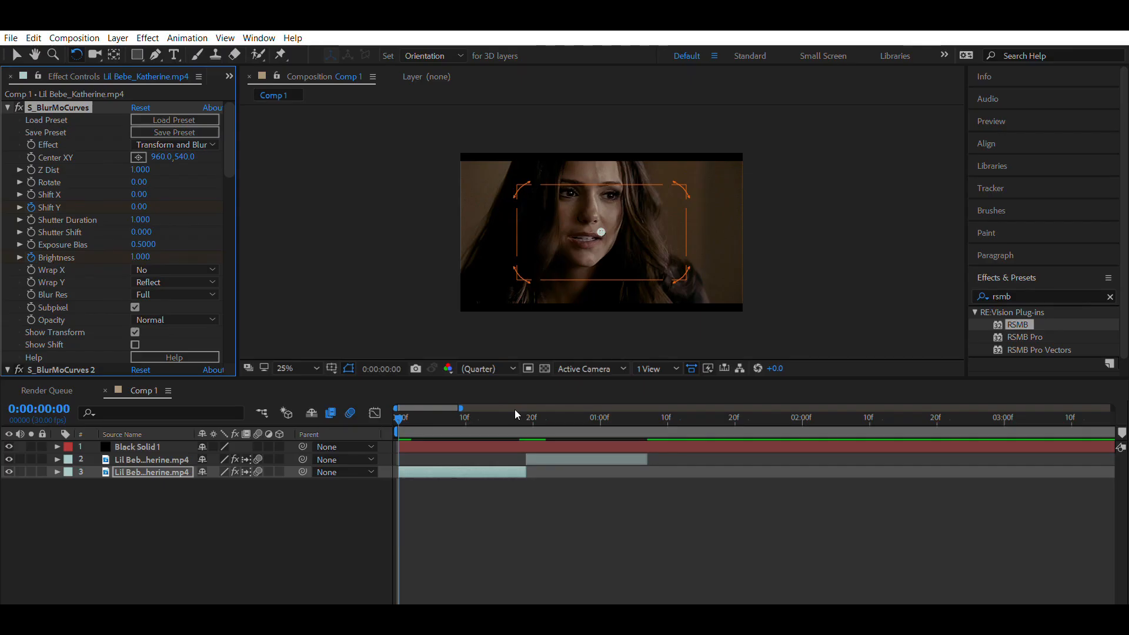
{"action": "left_click_drag", "start_coordinate": [515, 413], "coordinate": [525, 414]}
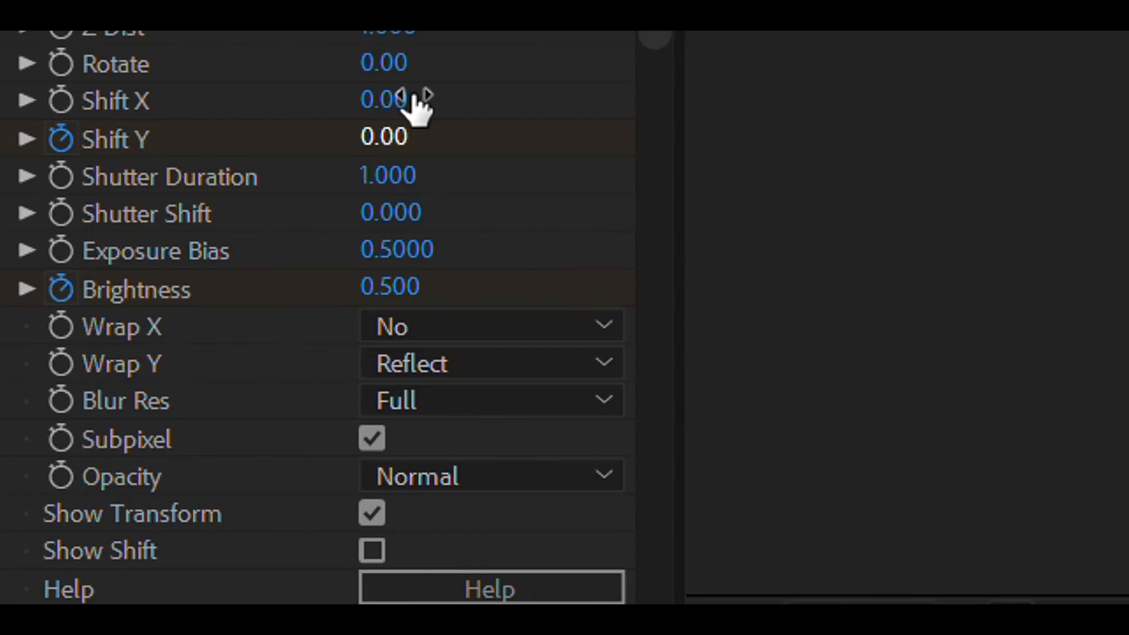
{"action": "left_click", "coordinate": [385, 137]}
{"action": "type", "text": "-700"}
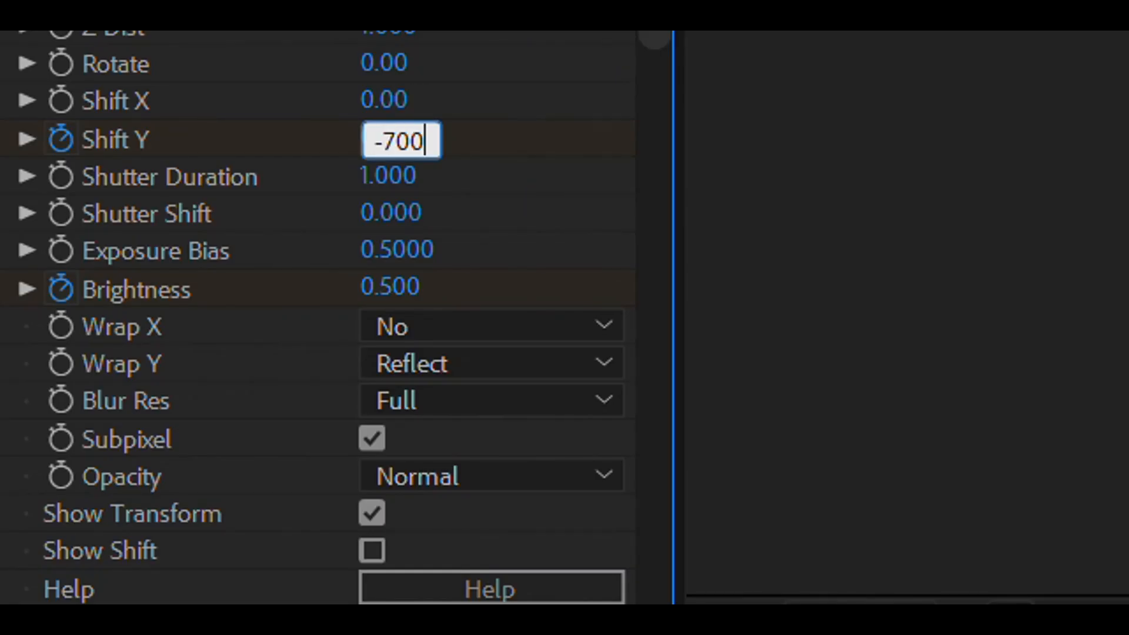
{"action": "key", "text": "Return"}
Ease the first clip's upward-slide Shift Y keyframes and shape the curve to stay flat, changing steeply at the last keyframe.
{"action": "left_click_drag", "start_coordinate": [538, 580], "coordinate": [393, 427]}
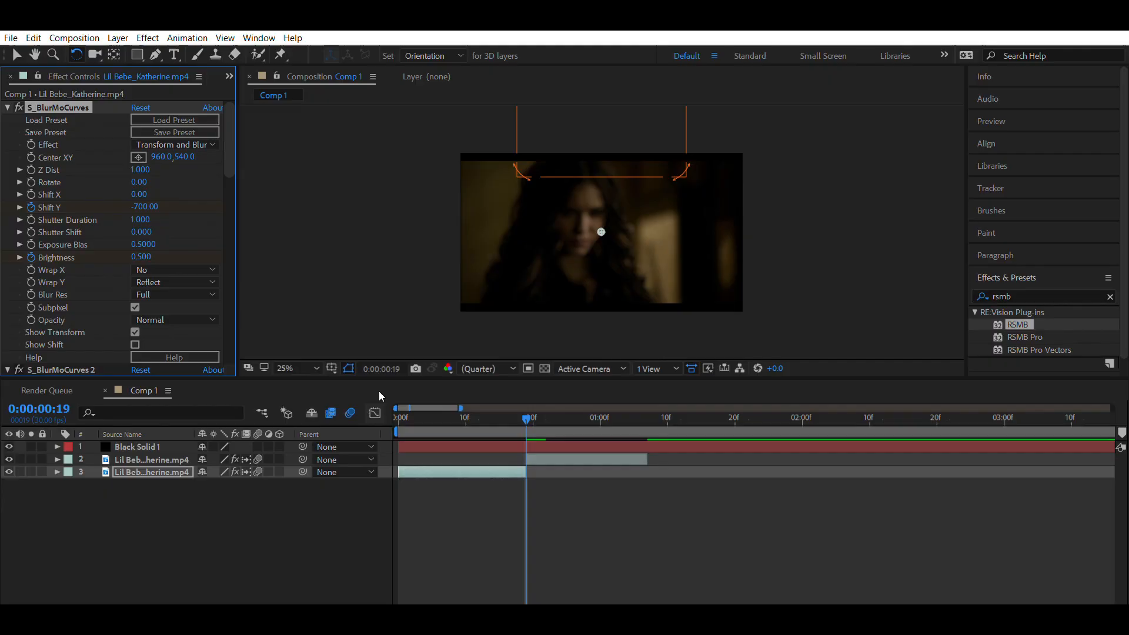
{"action": "key", "text": "F9"}
{"action": "left_click", "coordinate": [526, 573]}
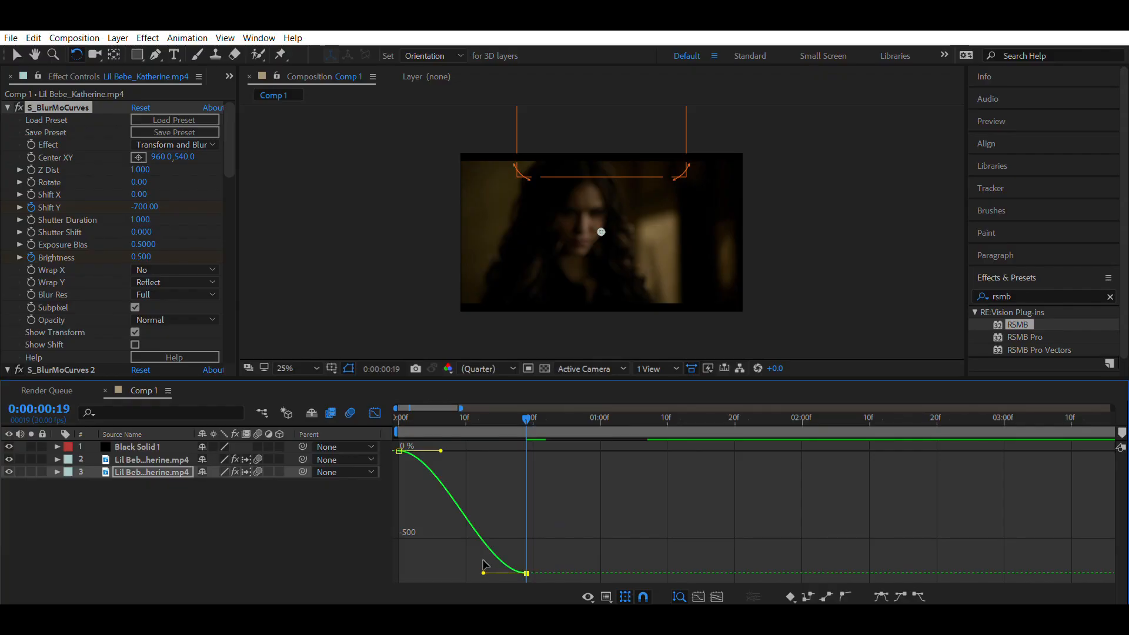
{"action": "left_click_drag", "start_coordinate": [484, 573], "coordinate": [528, 448]}
{"action": "left_click_drag", "start_coordinate": [441, 451], "coordinate": [503, 438]}
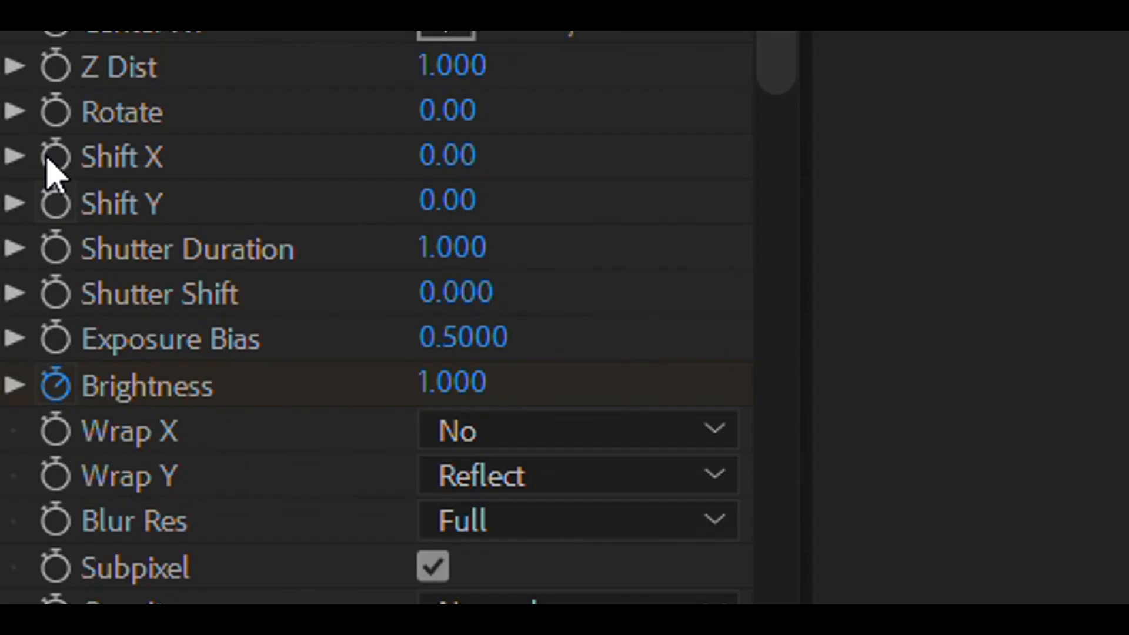
Keyframe the second clip's Shift Y from 700 at frame 19 to 0 at 0:00:01:07.
{"action": "left_click", "coordinate": [31, 207]}
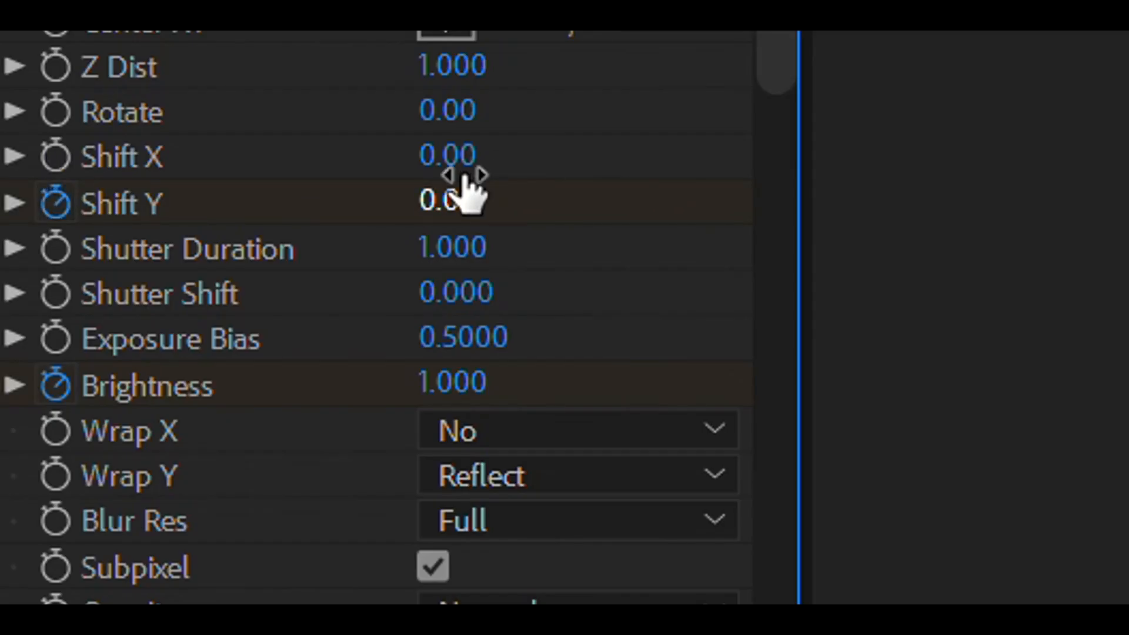
{"action": "left_click", "coordinate": [464, 184]}
{"action": "type", "text": "700"}
{"action": "key", "text": "Return"}
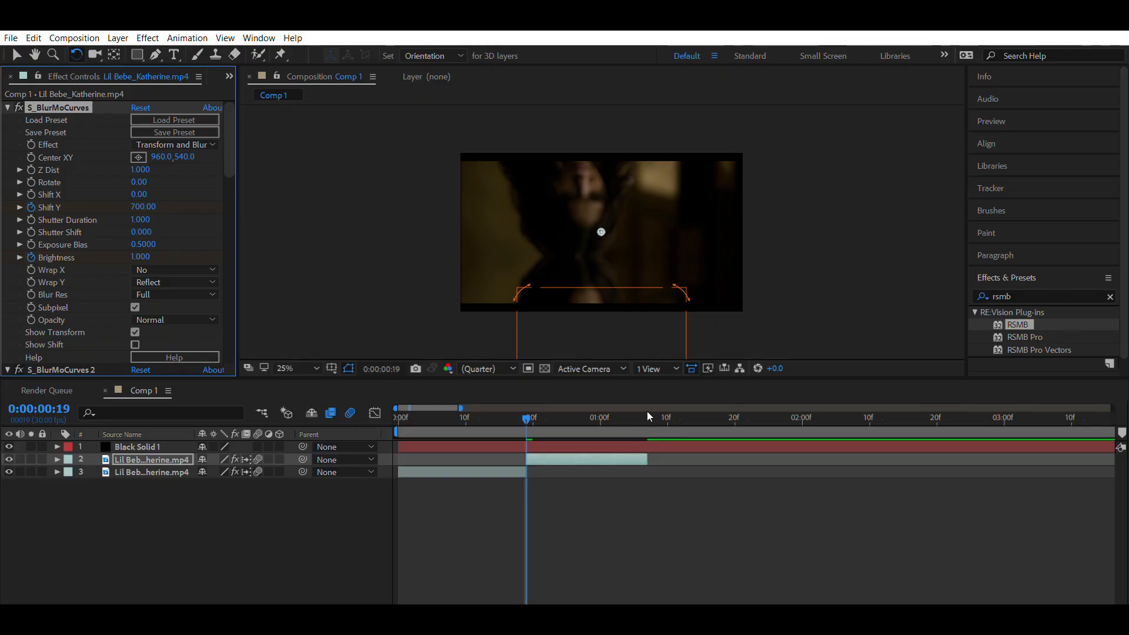
{"action": "left_click", "coordinate": [647, 411]}
{"action": "left_click", "coordinate": [478, 190]}
{"action": "type", "text": "0"}
{"action": "key", "text": "Return"}
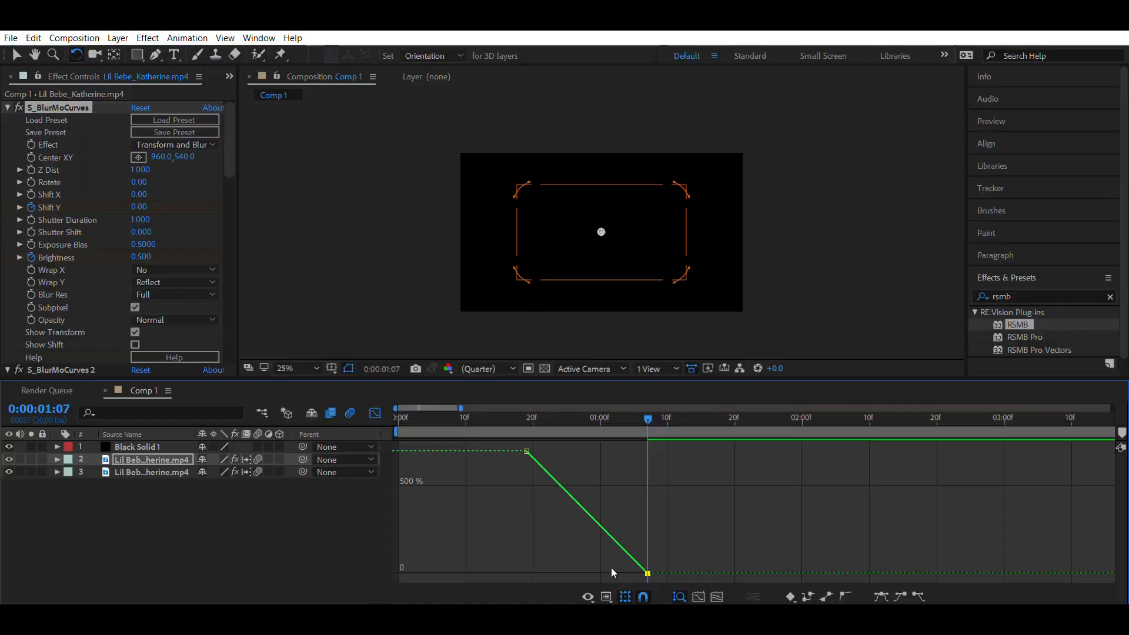
Ease the second clip's Shift Y keyframes and make the curve fall steeply right after the first keyframe.
{"action": "left_click_drag", "start_coordinate": [654, 581], "coordinate": [523, 438]}
{"action": "key", "text": "F9"}
{"action": "left_click", "coordinate": [527, 451]}
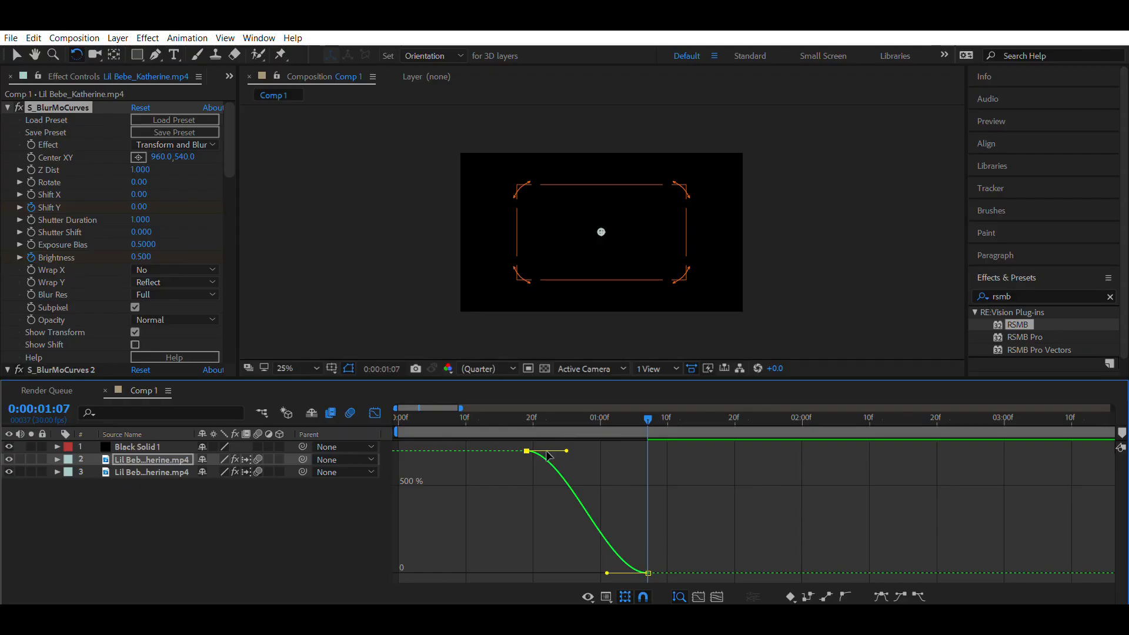
{"action": "left_click_drag", "start_coordinate": [566, 451], "coordinate": [645, 571]}
{"action": "key", "text": "shift+F3"}
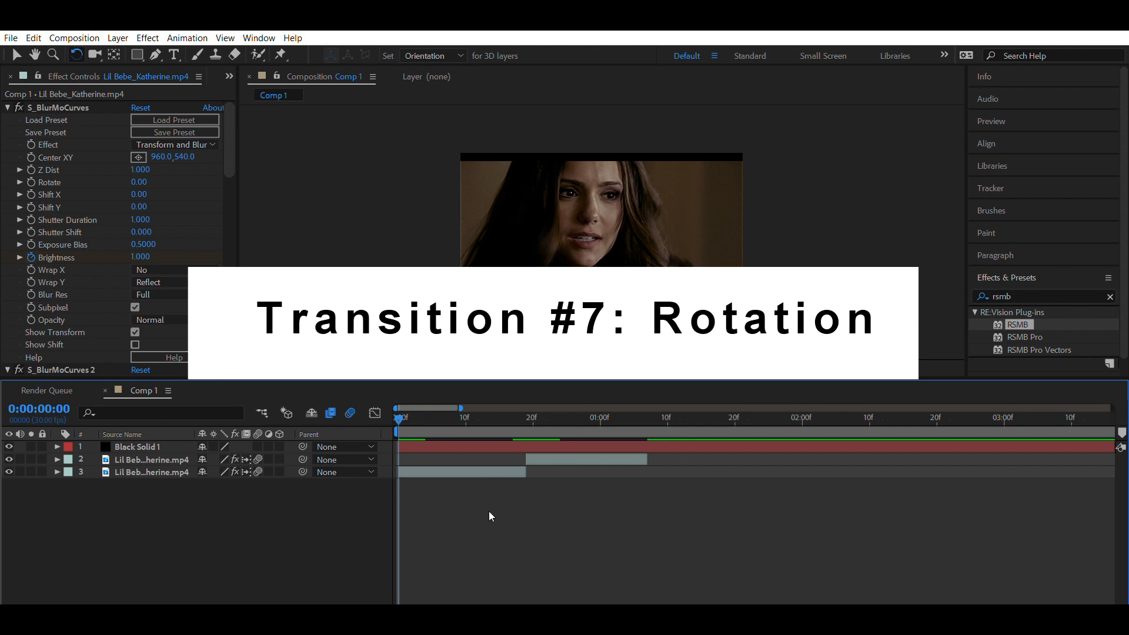
{"action": "left_click", "coordinate": [478, 473]}
{"action": "left_click", "coordinate": [480, 494]}
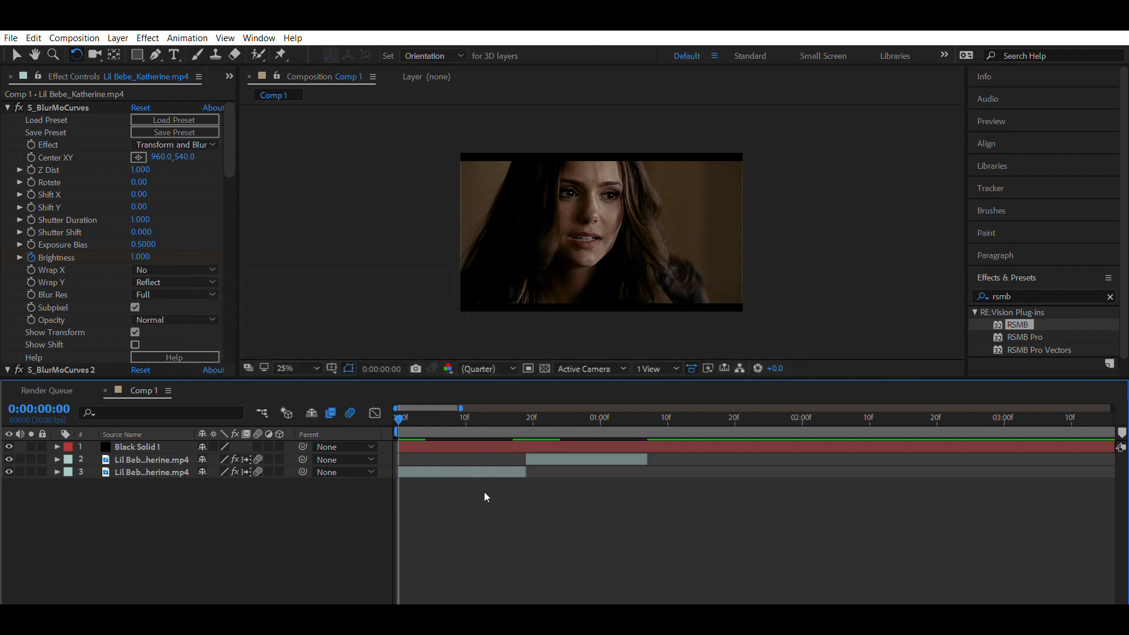
{"action": "left_click", "coordinate": [465, 416]}
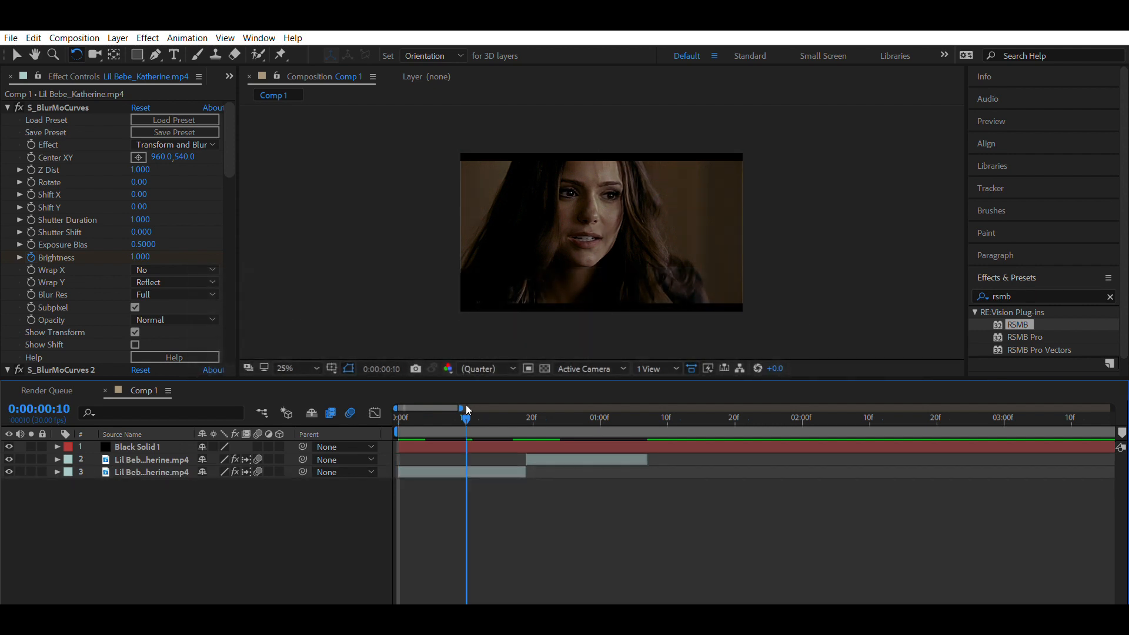
{"action": "left_click", "coordinate": [399, 417]}
{"action": "left_click", "coordinate": [425, 472]}
{"action": "left_click", "coordinate": [454, 502]}
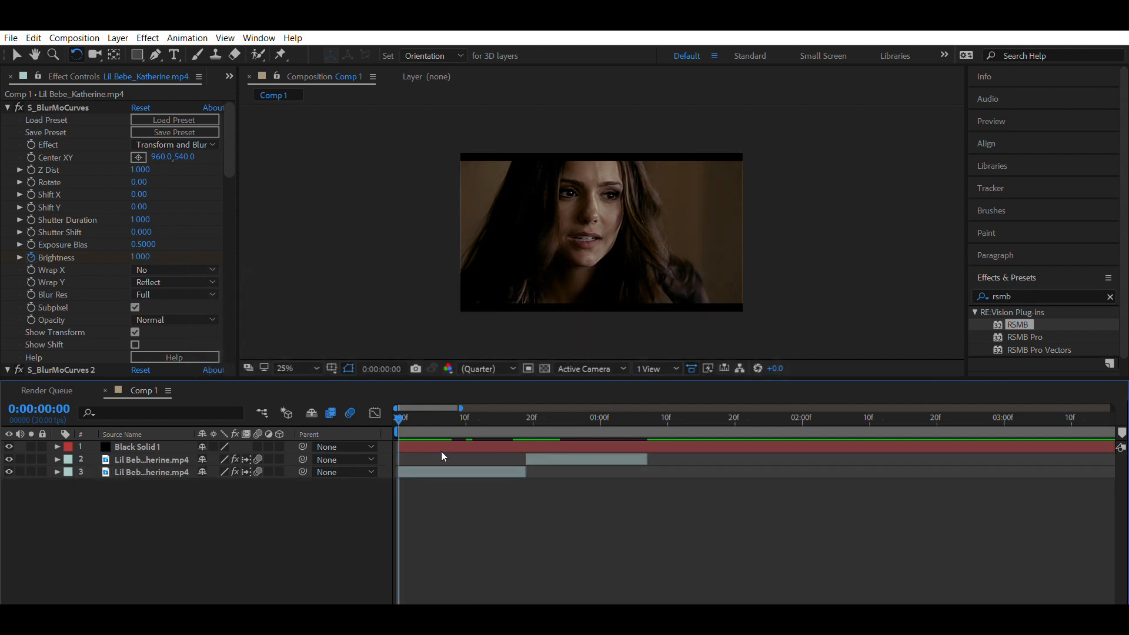
{"action": "left_click", "coordinate": [448, 473]}
{"action": "left_click", "coordinate": [455, 503]}
{"action": "left_click", "coordinate": [454, 472]}
{"action": "left_click", "coordinate": [471, 486]}
For the rotation transition, set S_BlurMoCurves Wrap X to Reflect on both clips.
{"action": "left_click", "coordinate": [473, 468]}
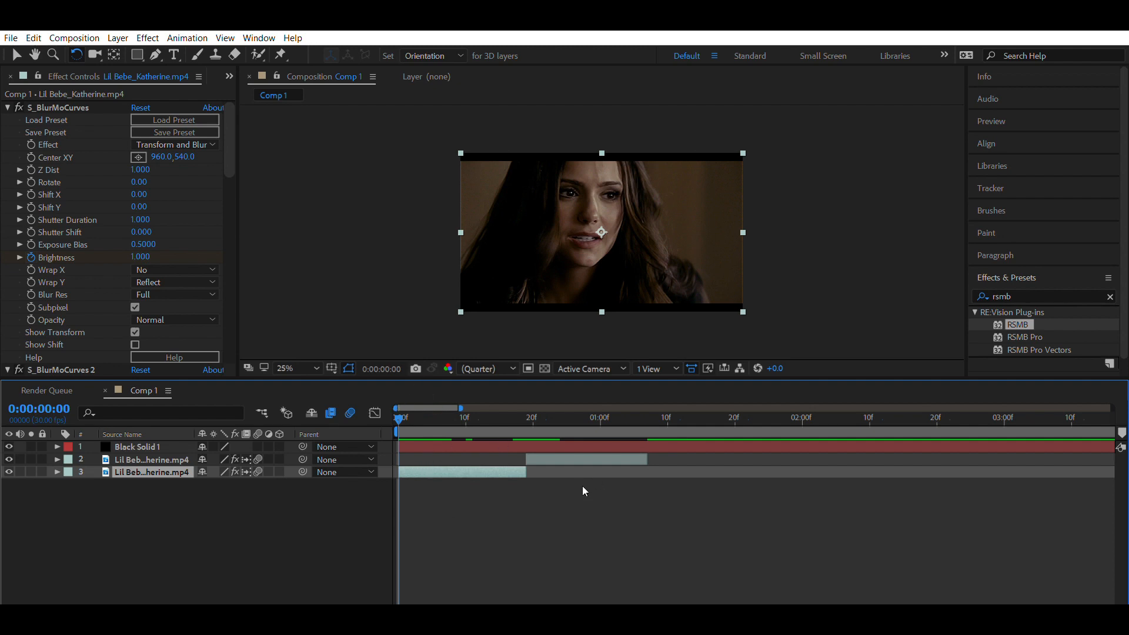
{"action": "left_click", "coordinate": [135, 333]}
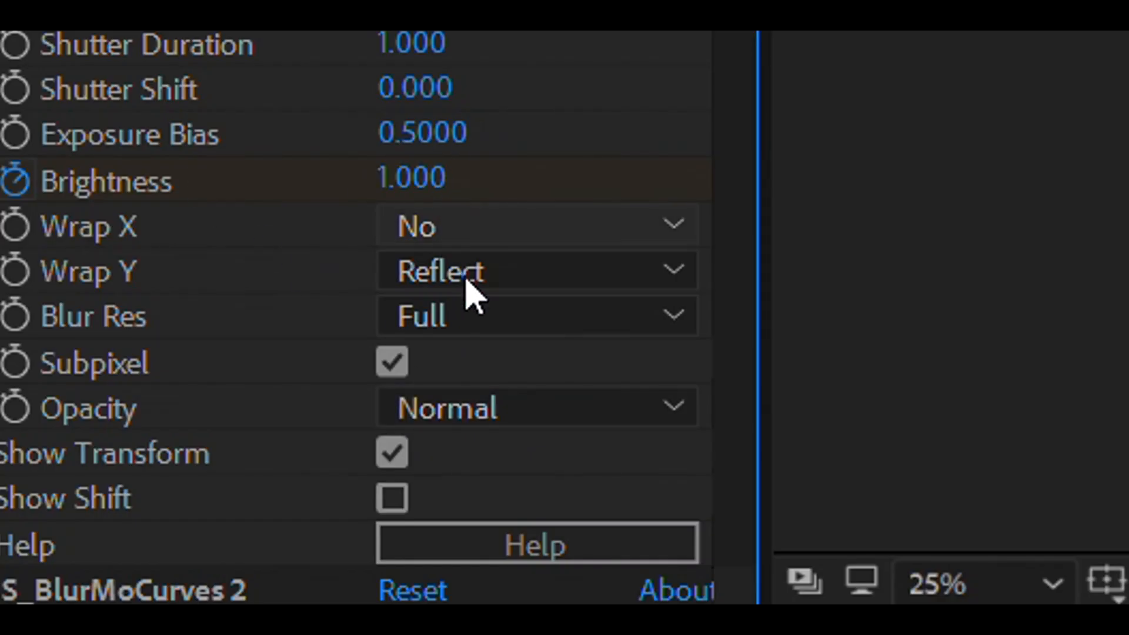
{"action": "left_click", "coordinate": [473, 319]}
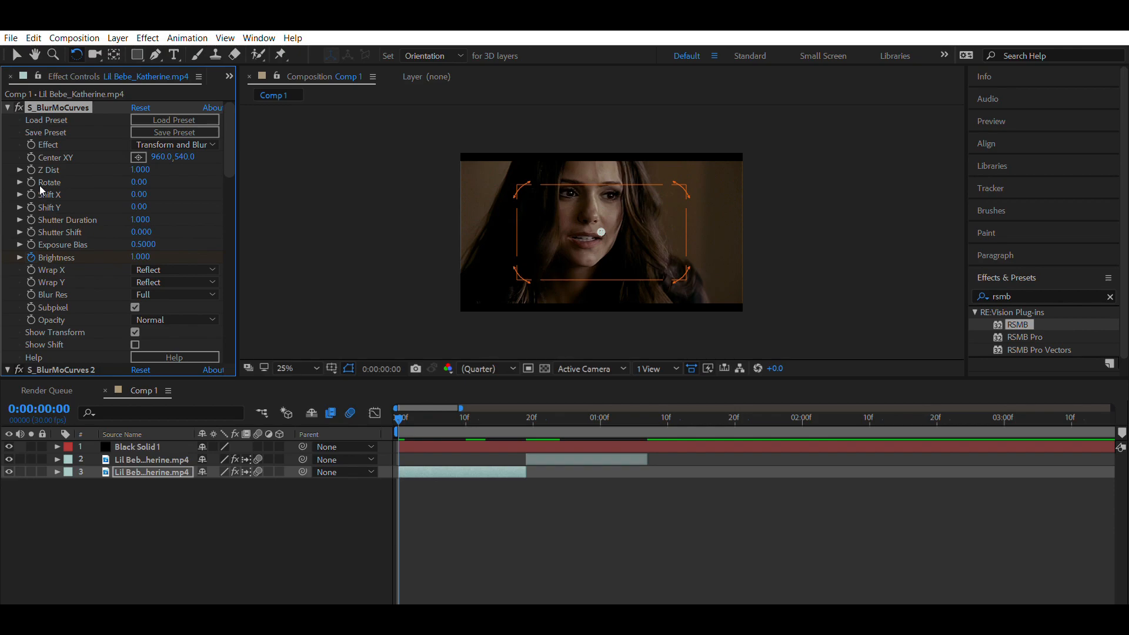
{"action": "left_click", "coordinate": [567, 460]}
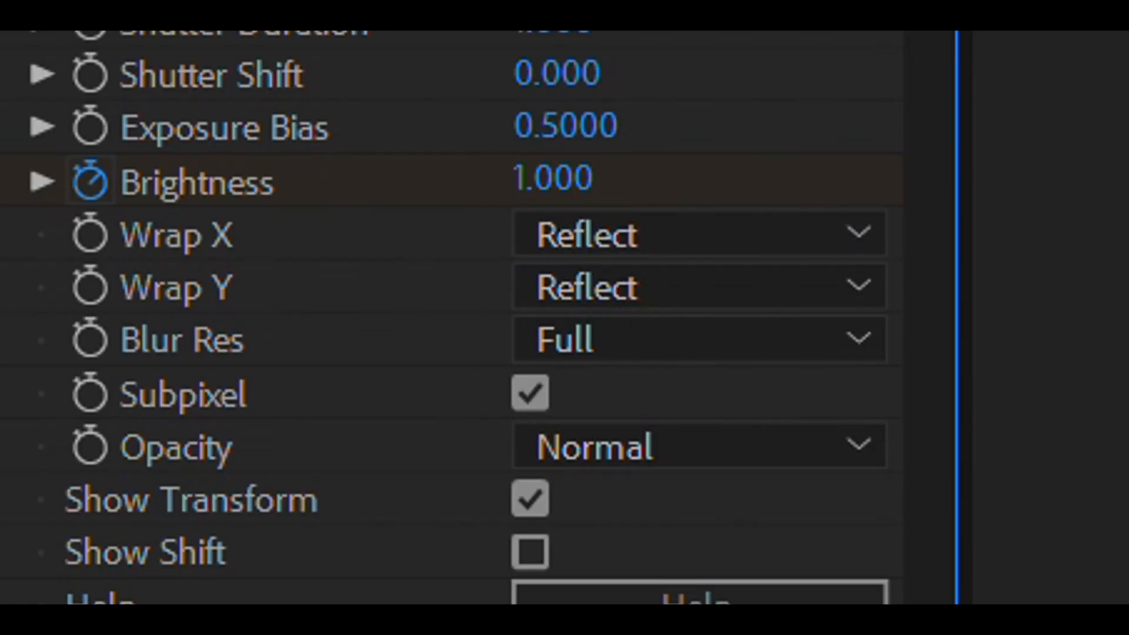
Keyframe the first clip's Rotate from 0 at the start to 180 at frame 19.
{"action": "left_click", "coordinate": [423, 473]}
{"action": "left_click", "coordinate": [423, 492]}
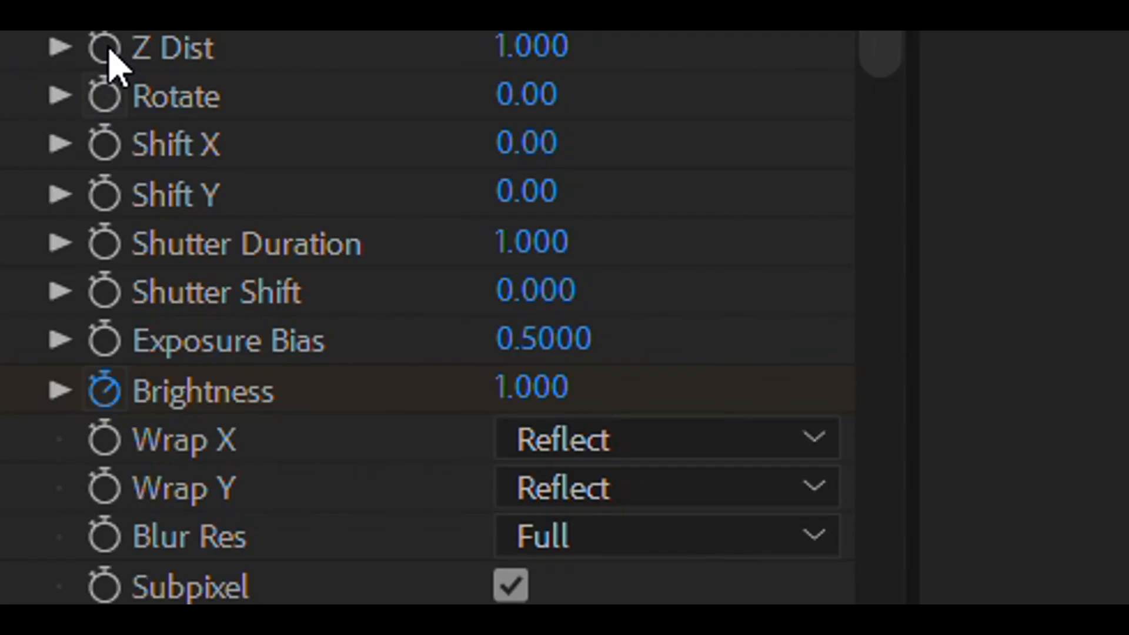
{"action": "left_click", "coordinate": [31, 182]}
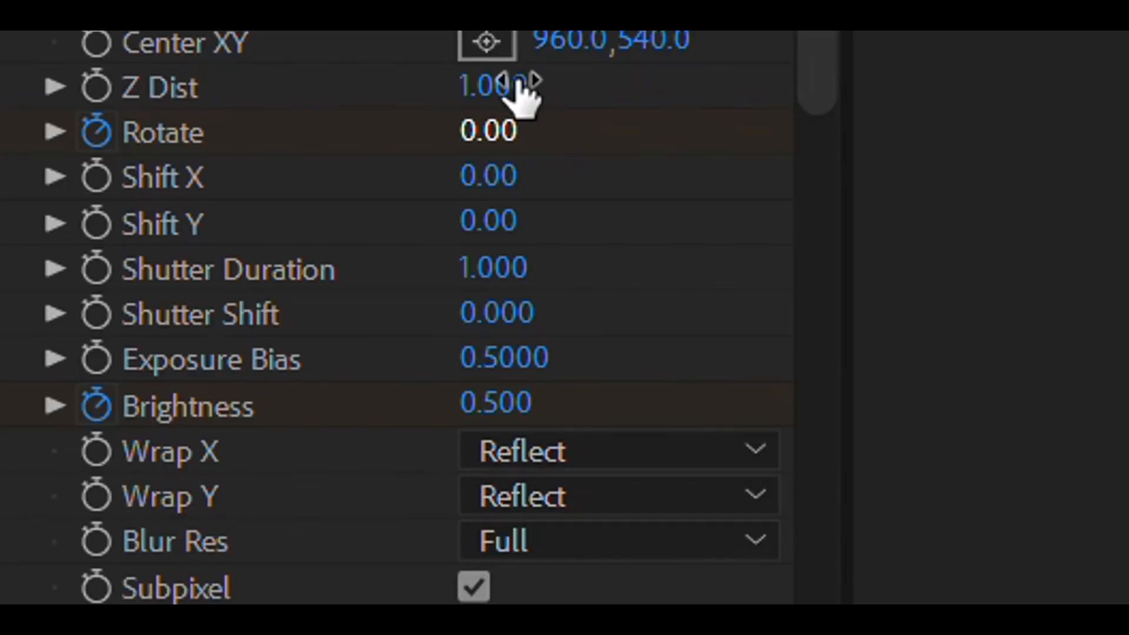
{"action": "left_click", "coordinate": [141, 182]}
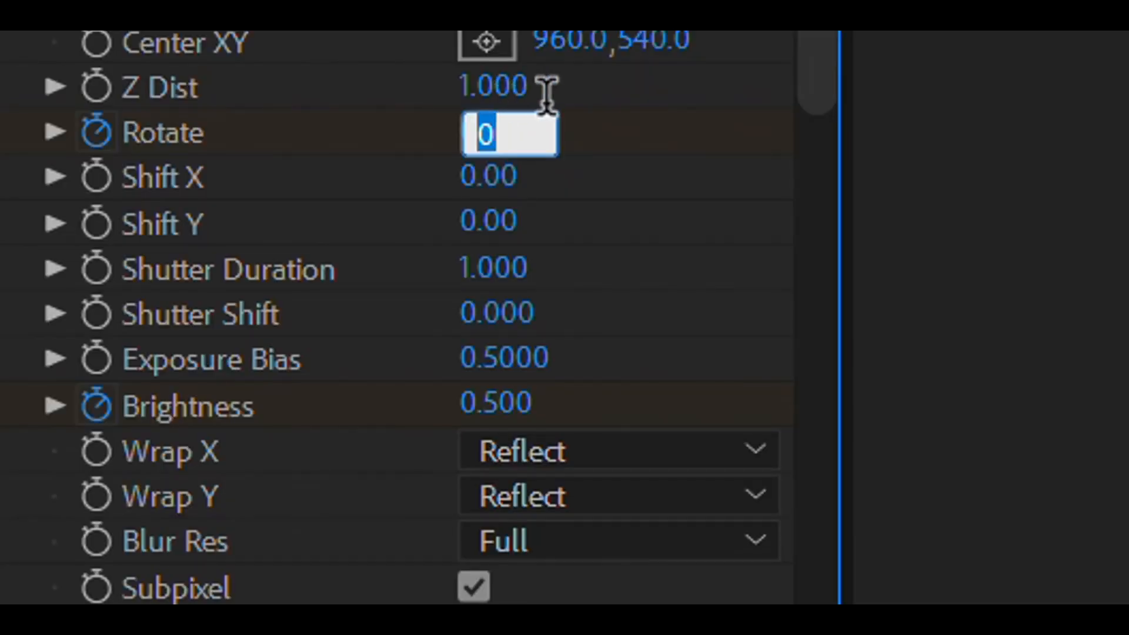
{"action": "type", "text": "180"}
{"action": "key", "text": "Return"}
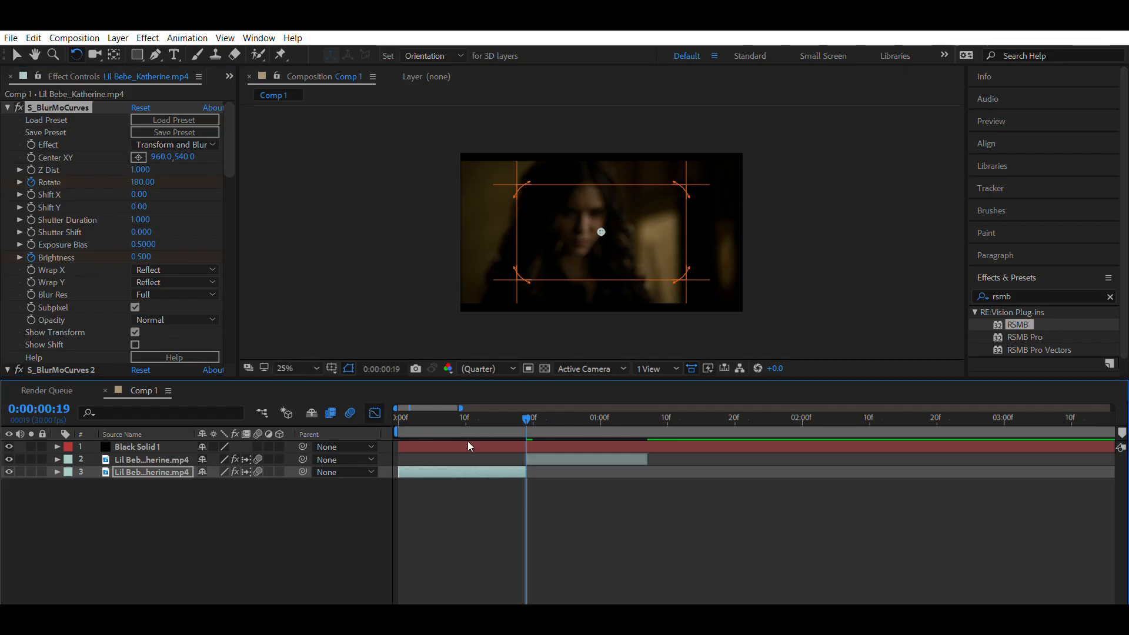
Ease the first clip's Rotate keyframes, shape the curve to rise steeply at the last keyframe, and preview the motion.
{"action": "left_click", "coordinate": [374, 413]}
{"action": "key", "text": "F9"}
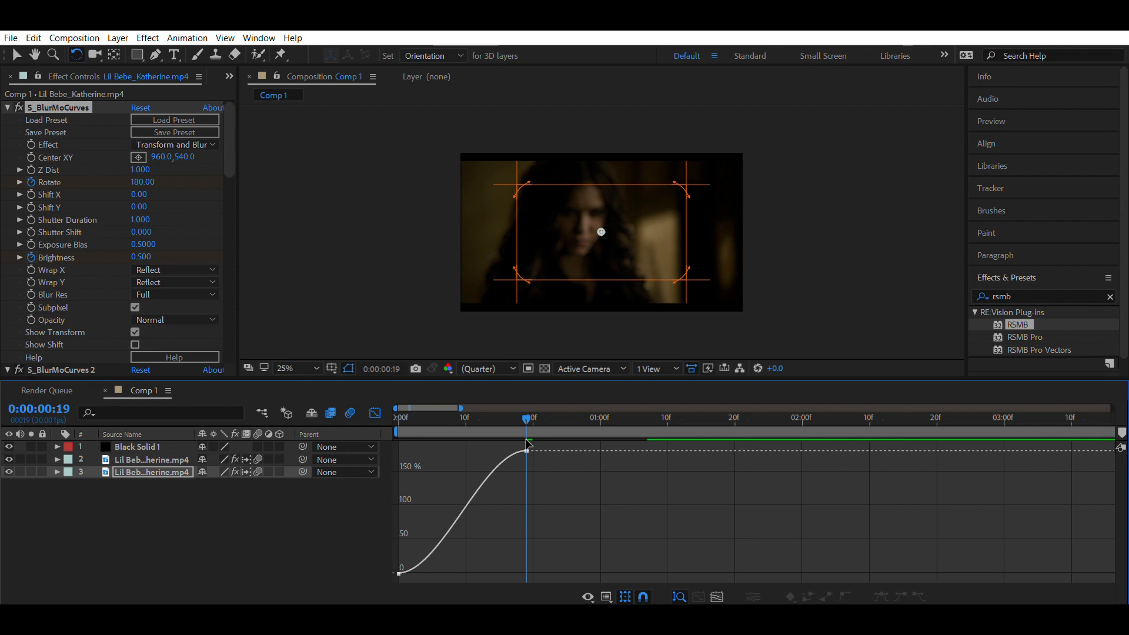
{"action": "left_click", "coordinate": [527, 451]}
{"action": "left_click_drag", "start_coordinate": [484, 451], "coordinate": [530, 563]}
{"action": "left_click_drag", "start_coordinate": [441, 573], "coordinate": [500, 564]}
{"action": "key", "text": "space"}
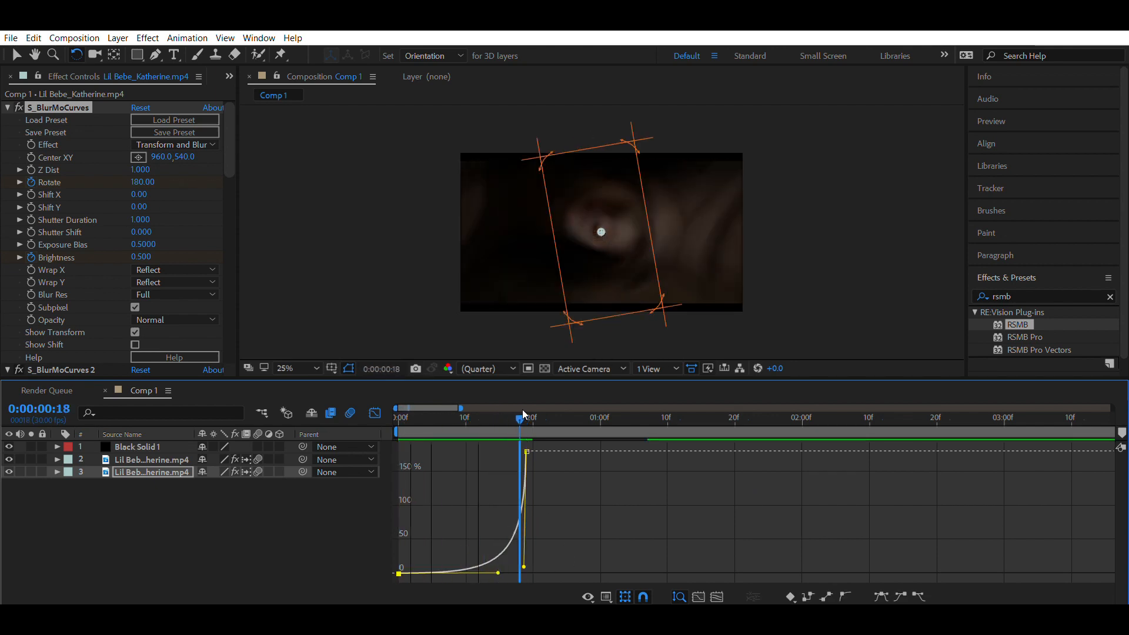
{"action": "key", "text": "shift+F3"}
{"action": "key", "text": "space"}
Turn off the second clip's Shift X animation and keyframe its Rotate from -180 at frame 19 to 0 at 0:00:01:07.
{"action": "key", "text": "ctrl+shift+d"}
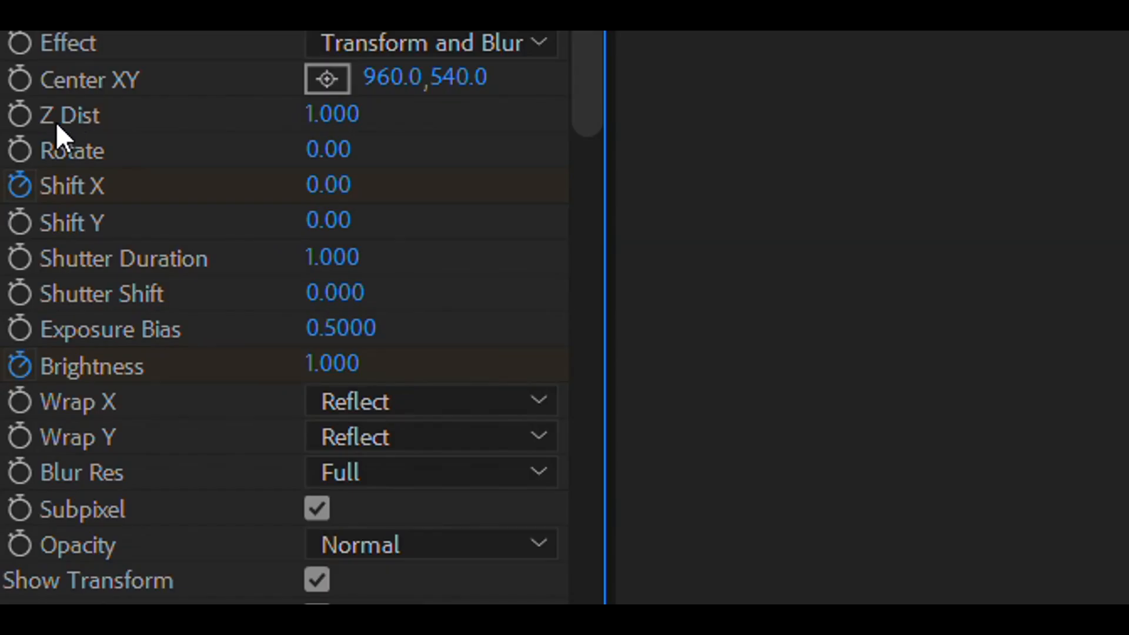
{"action": "left_click", "coordinate": [19, 150]}
{"action": "left_click", "coordinate": [328, 150]}
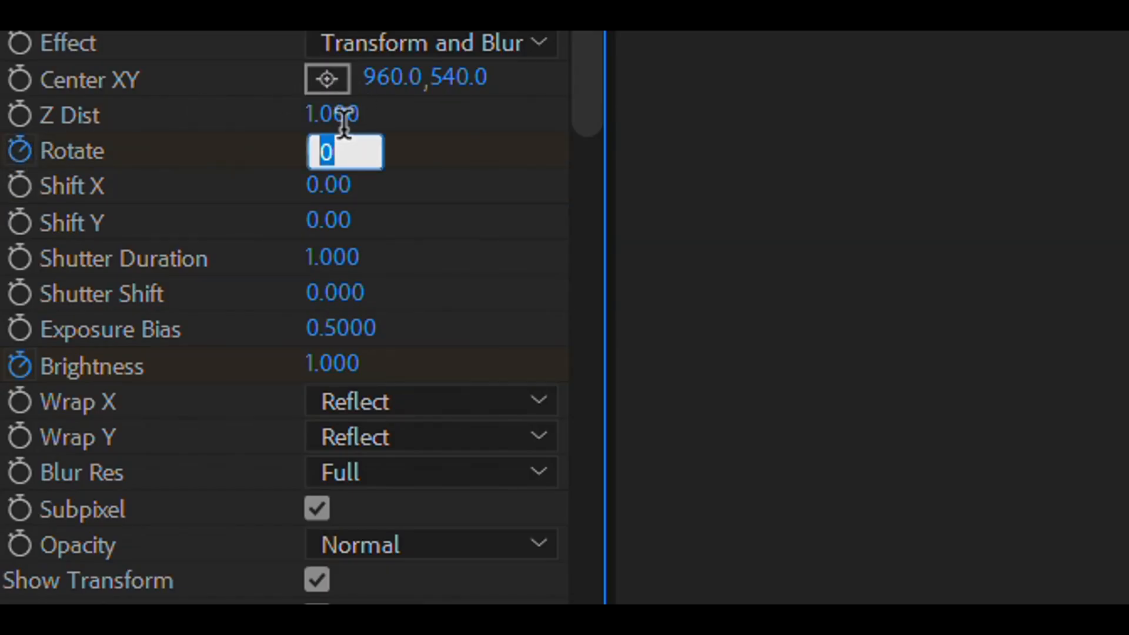
{"action": "type", "text": "-180"}
{"action": "key", "text": "Return"}
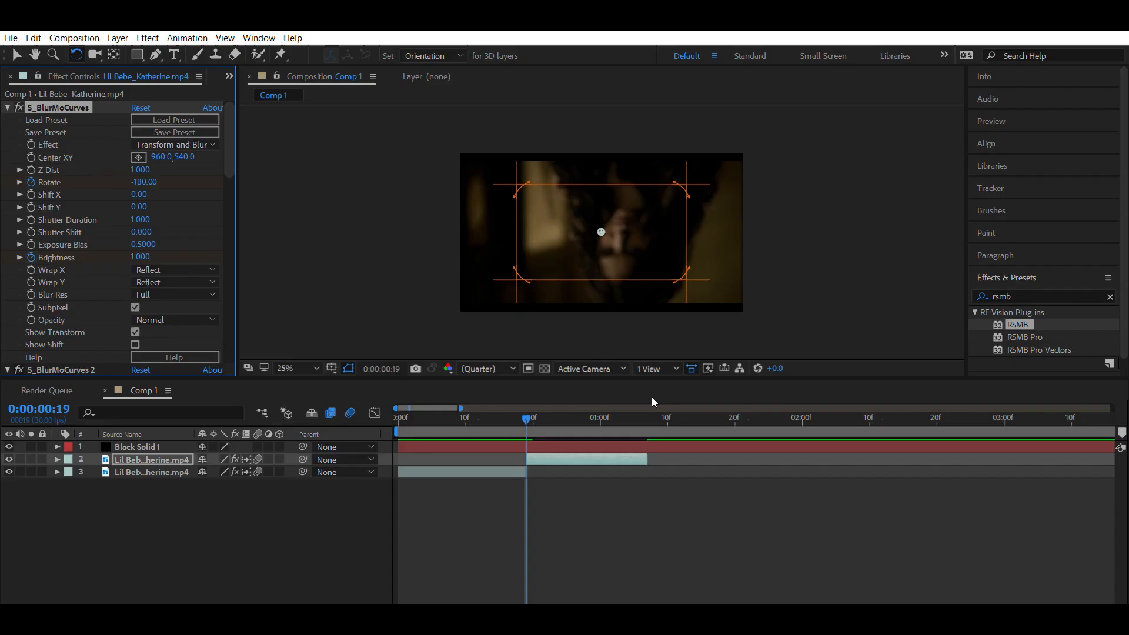
{"action": "left_click", "coordinate": [647, 405]}
{"action": "left_click", "coordinate": [153, 181]}
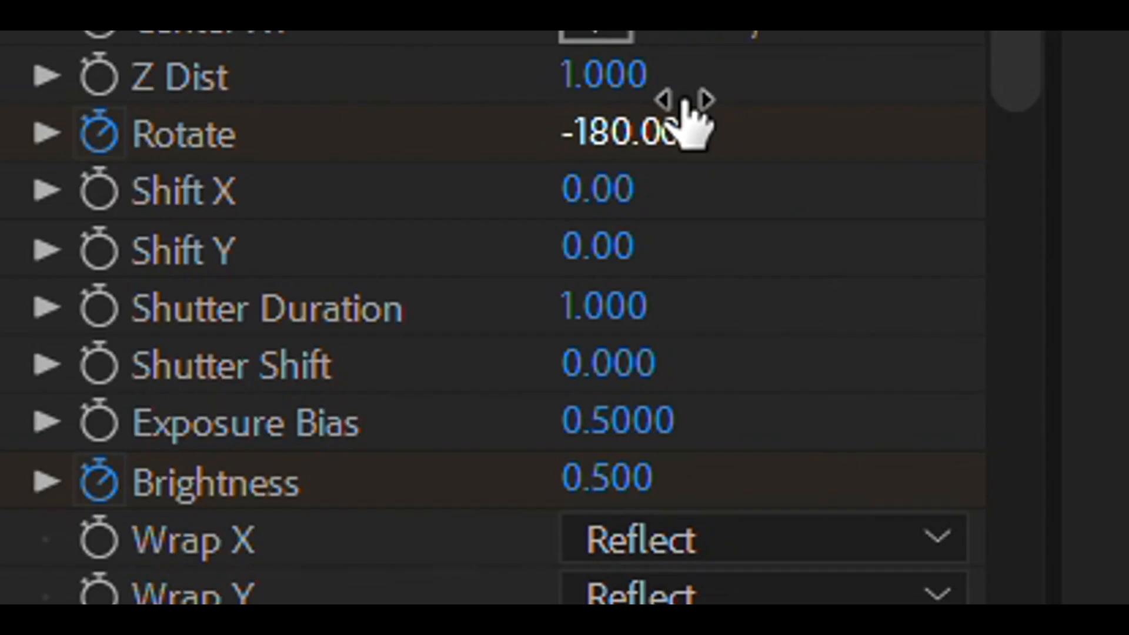
{"action": "type", "text": "0"}
{"action": "key", "text": "Return"}
Ease the second clip's Rotate keyframes and shape the curve to rise steeply at the first keyframe and flatten out.
{"action": "key", "text": "shift+F3"}
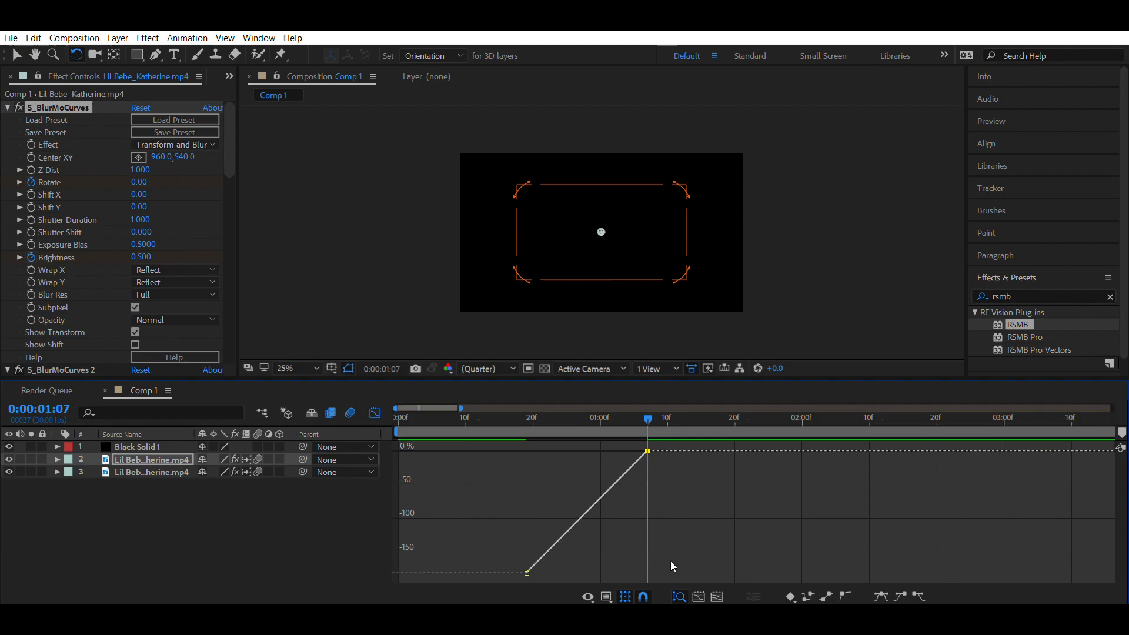
{"action": "key", "text": "F9"}
{"action": "left_click", "coordinate": [527, 573]}
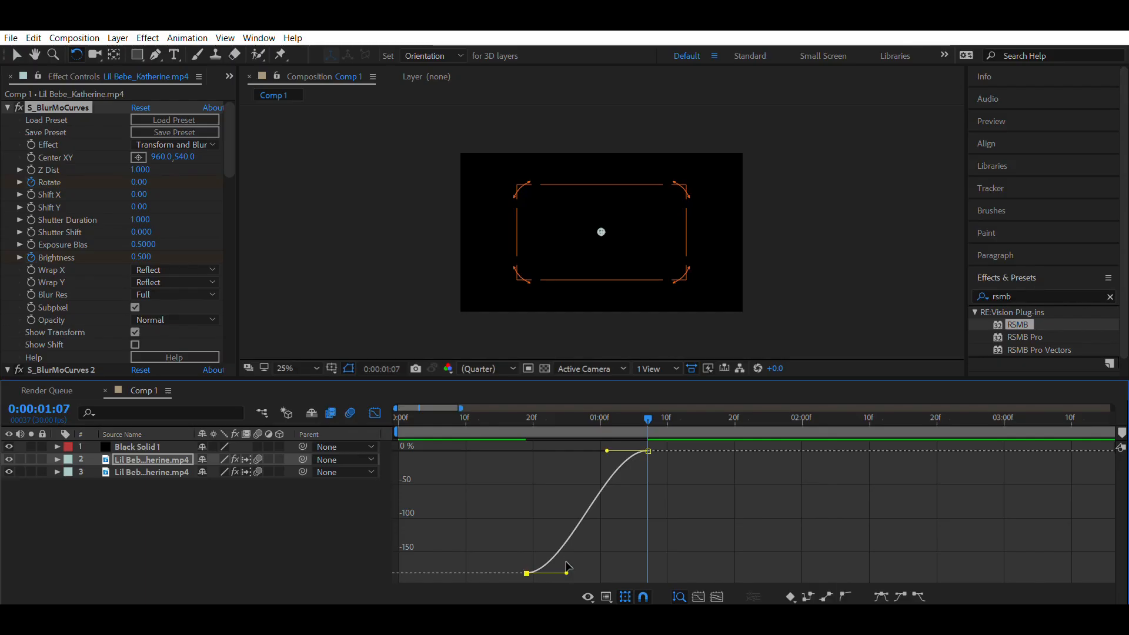
{"action": "left_click_drag", "start_coordinate": [567, 572], "coordinate": [528, 461]}
{"action": "left_click_drag", "start_coordinate": [606, 450], "coordinate": [527, 452]}
{"action": "left_click", "coordinate": [375, 413]}
Preview the finished rotation transition and collapse the second clip's expanded properties.
{"action": "left_click", "coordinate": [494, 410]}
{"action": "key", "text": "Home"}
{"action": "key", "text": "space"}
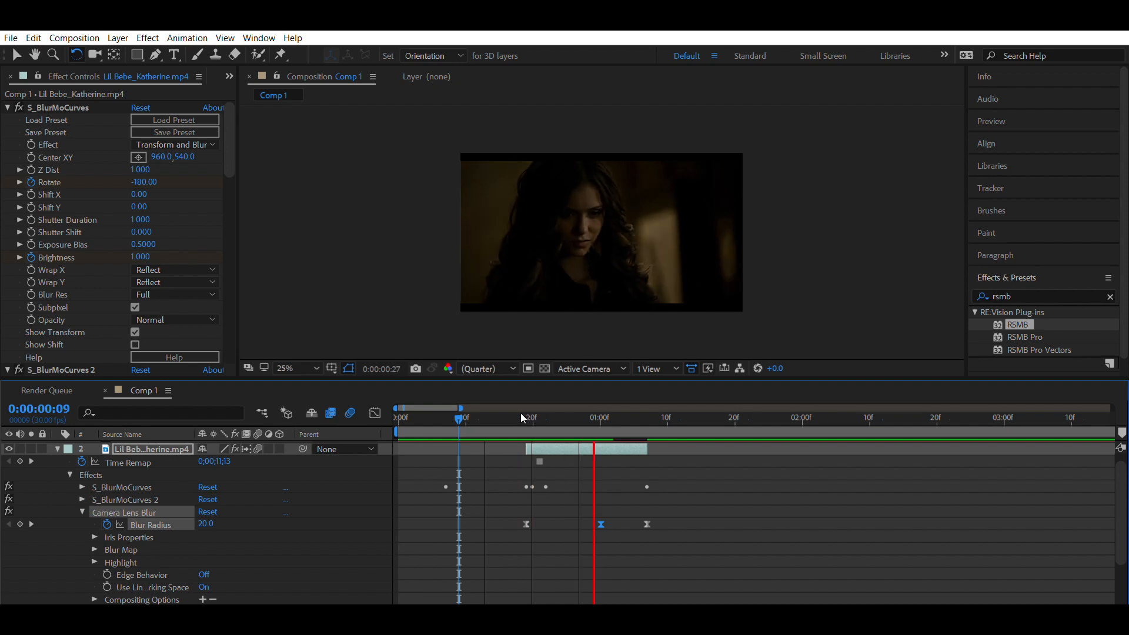
{"action": "left_click", "coordinate": [507, 410]}
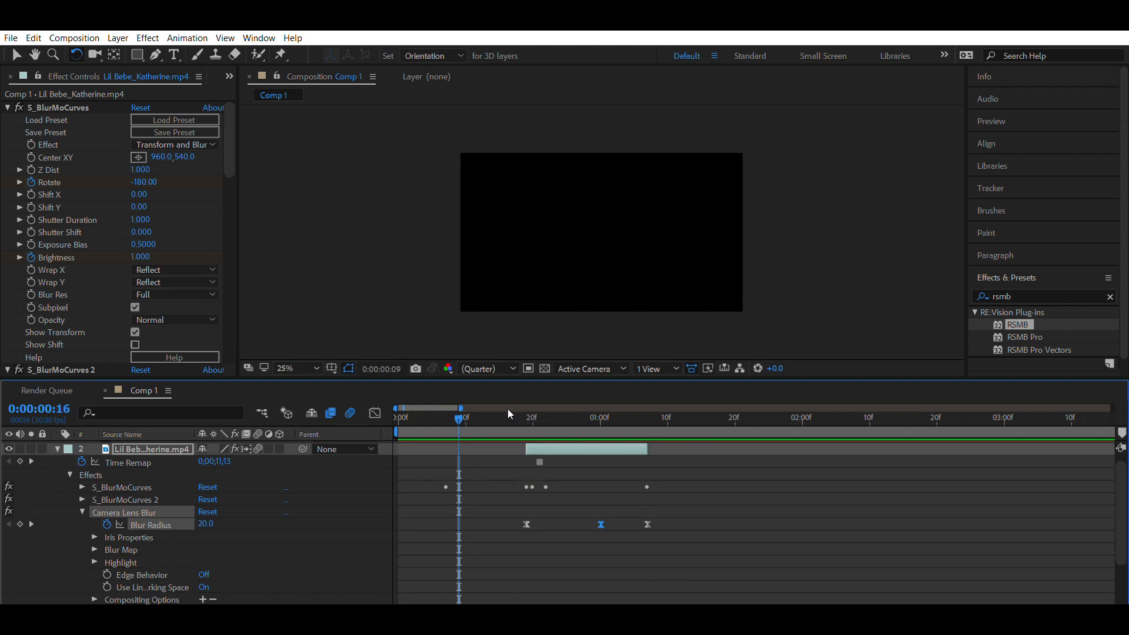
{"action": "scroll", "coordinate": [164, 495], "scroll_direction": "up", "scroll_amount": 1}
{"action": "left_click", "coordinate": [57, 459]}
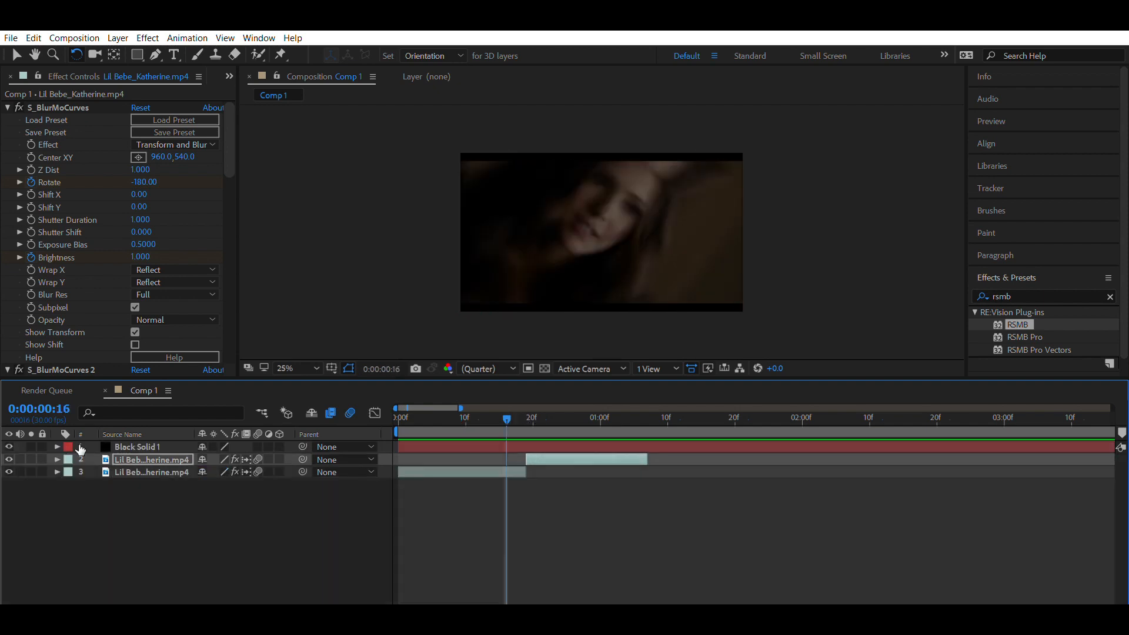
{"action": "left_click", "coordinate": [328, 487]}
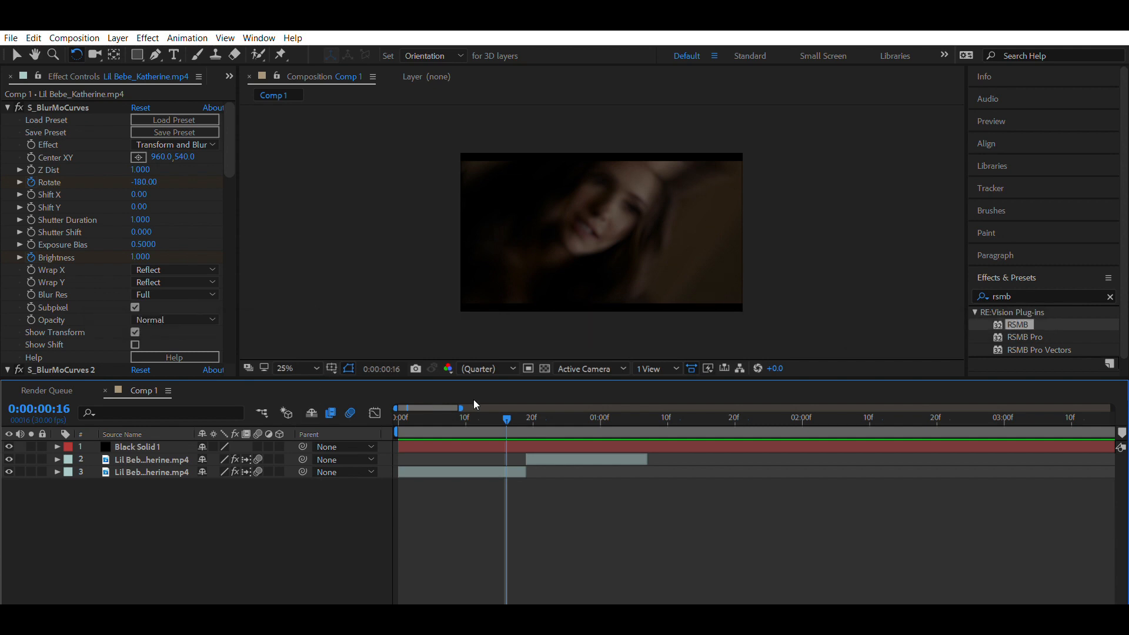
{"action": "left_click_drag", "start_coordinate": [474, 405], "coordinate": [357, 412]}
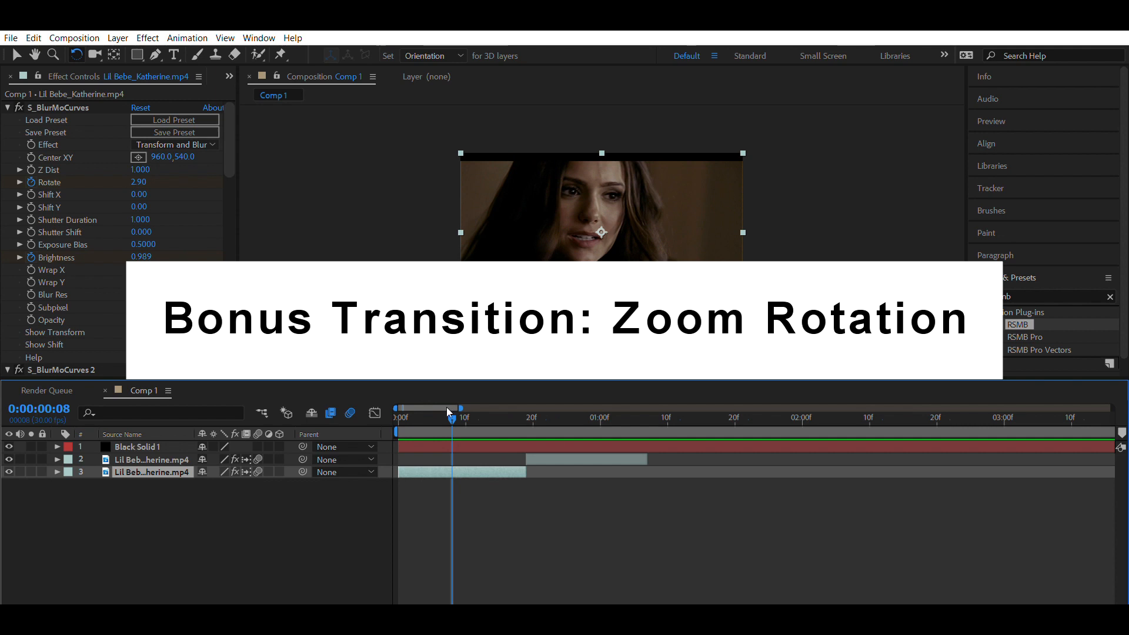
Keyframe the first clip's S_BlurMoCurves Z Dist from 1 at the start to 0.001 at the clip's end.
{"action": "left_click_drag", "start_coordinate": [448, 411], "coordinate": [399, 413]}
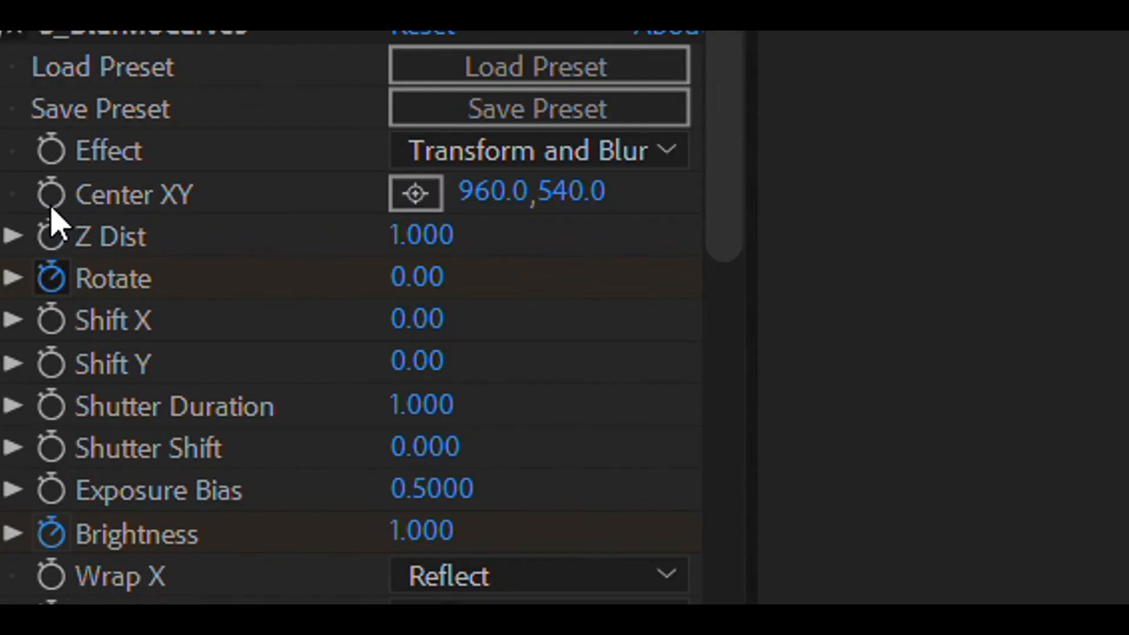
{"action": "left_click", "coordinate": [31, 170]}
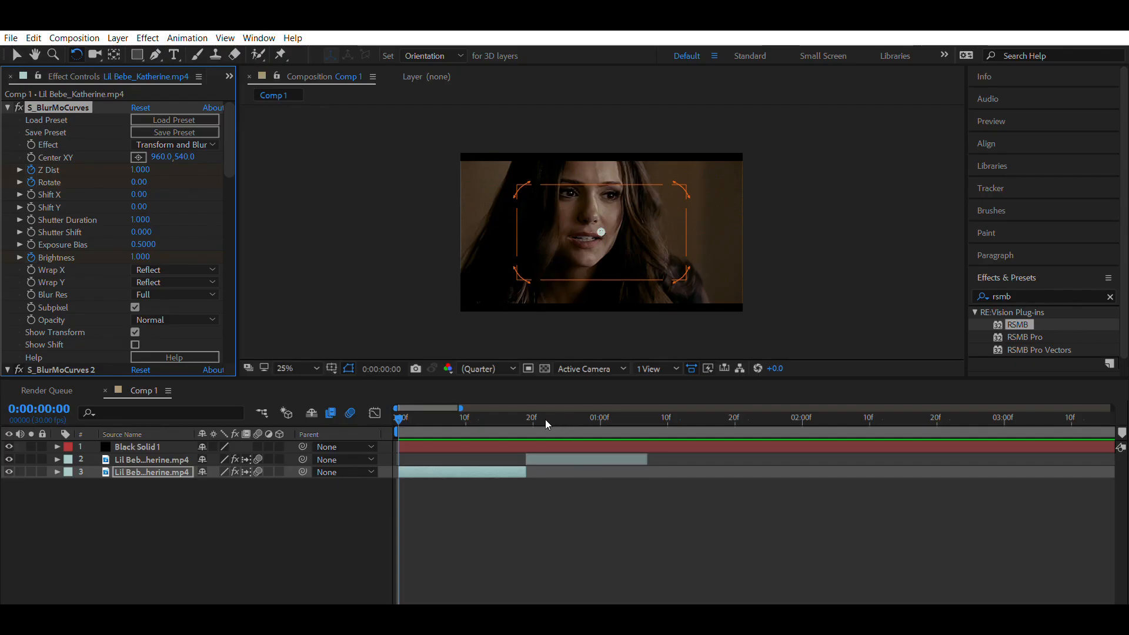
{"action": "left_click", "coordinate": [532, 419]}
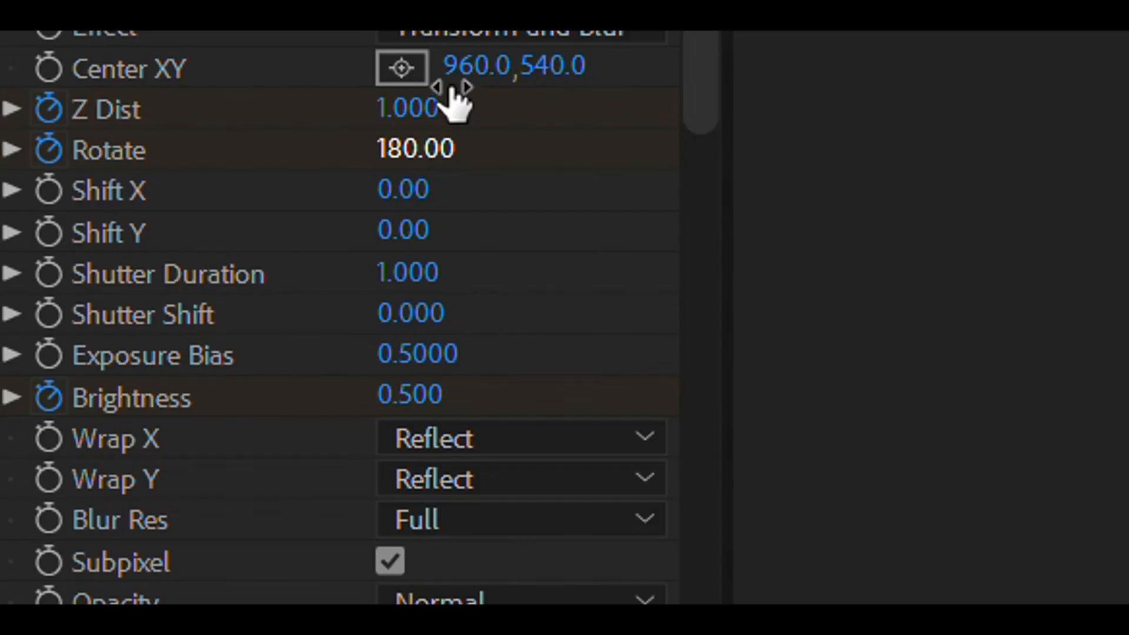
{"action": "left_click", "coordinate": [455, 103]}
{"action": "type", "text": "0"}
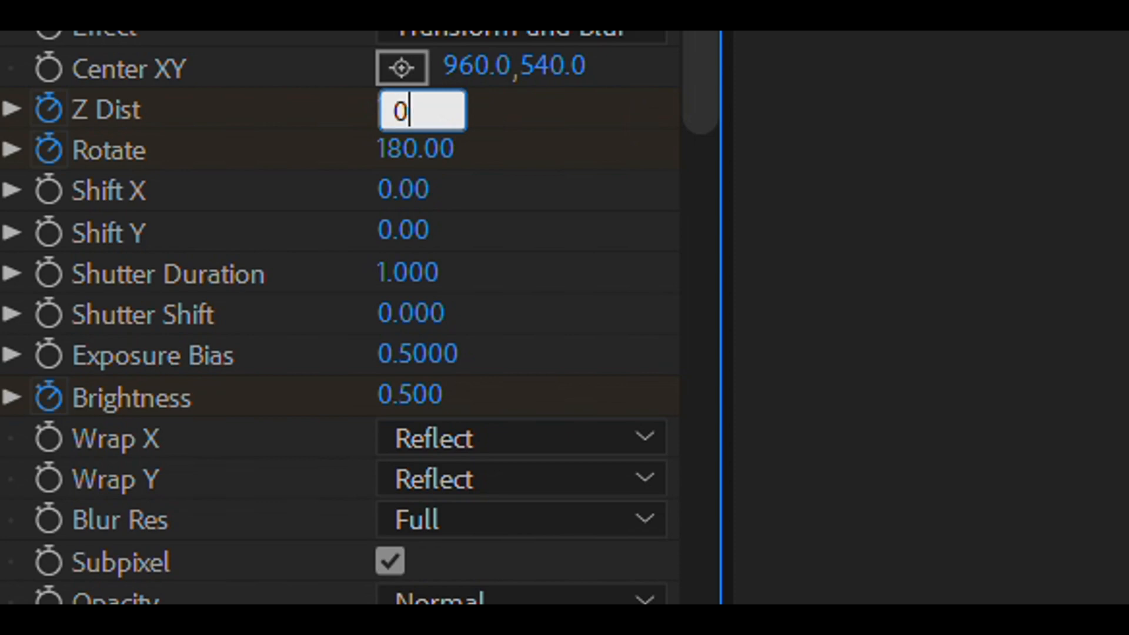
{"action": "type", "text": ".001"}
{"action": "key", "text": "Return"}
Ease the first clip's Z Dist keyframes and shape the curve to stay flat, then fall steeply at the last keyframe.
{"action": "right_click", "coordinate": [537, 549]}
{"action": "left_click", "coordinate": [569, 456]}
{"action": "left_click", "coordinate": [527, 573]}
{"action": "left_click_drag", "start_coordinate": [484, 573], "coordinate": [569, 431]}
{"action": "left_click_drag", "start_coordinate": [441, 451], "coordinate": [522, 452]}
{"action": "left_click", "coordinate": [374, 413]}
Keyframe the second clip's S_BlurMoCurves Z Dist from 1.4 at its first frame to 0.8 at 0:00:01:07.
{"action": "left_click", "coordinate": [152, 460]}
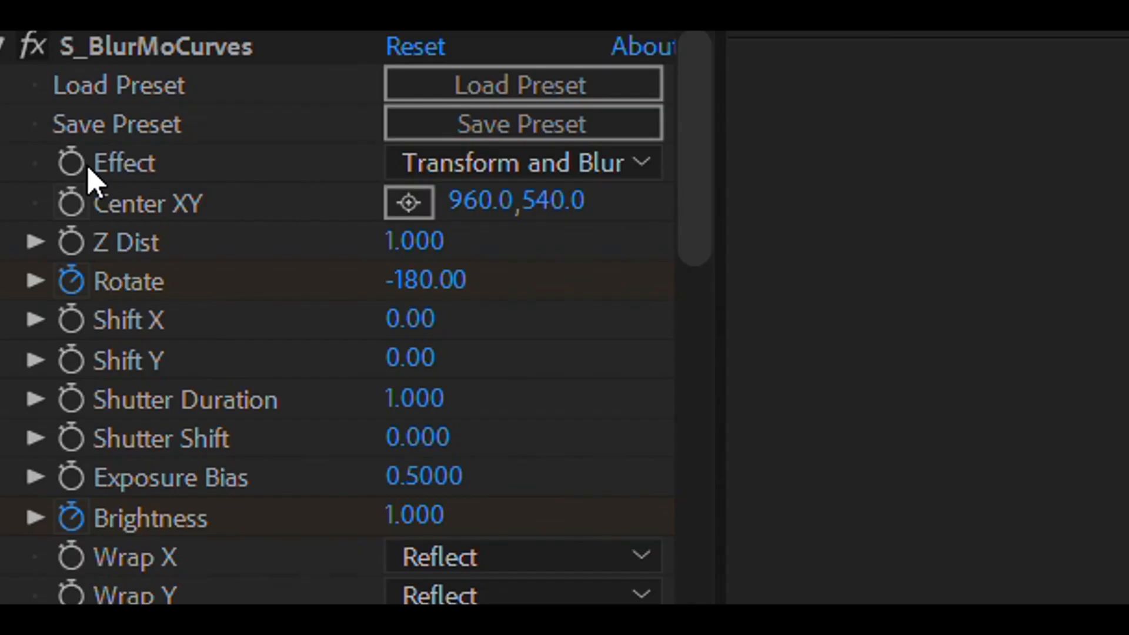
{"action": "left_click", "coordinate": [31, 170]}
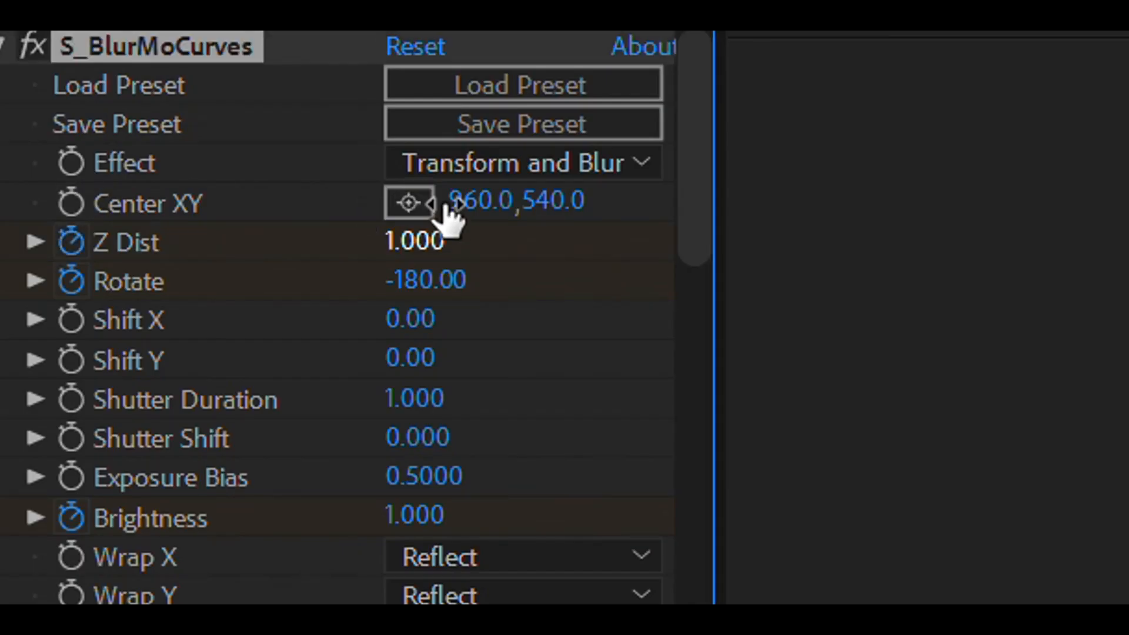
{"action": "left_click", "coordinate": [430, 238]}
{"action": "type", "text": "1."}
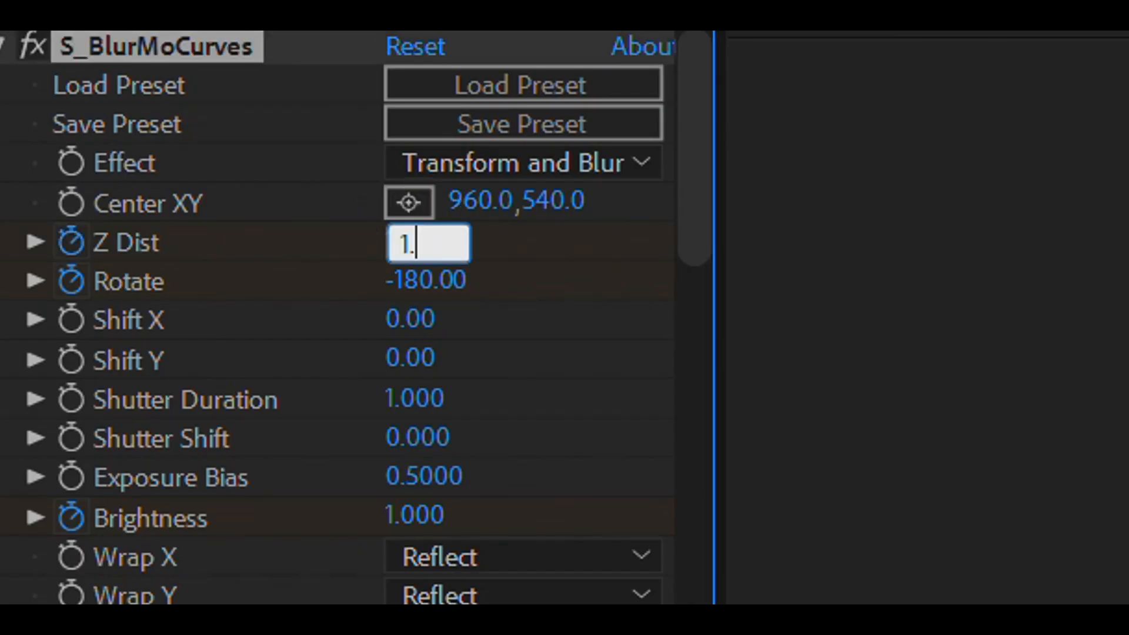
{"action": "type", "text": "4"}
{"action": "key", "text": "Return"}
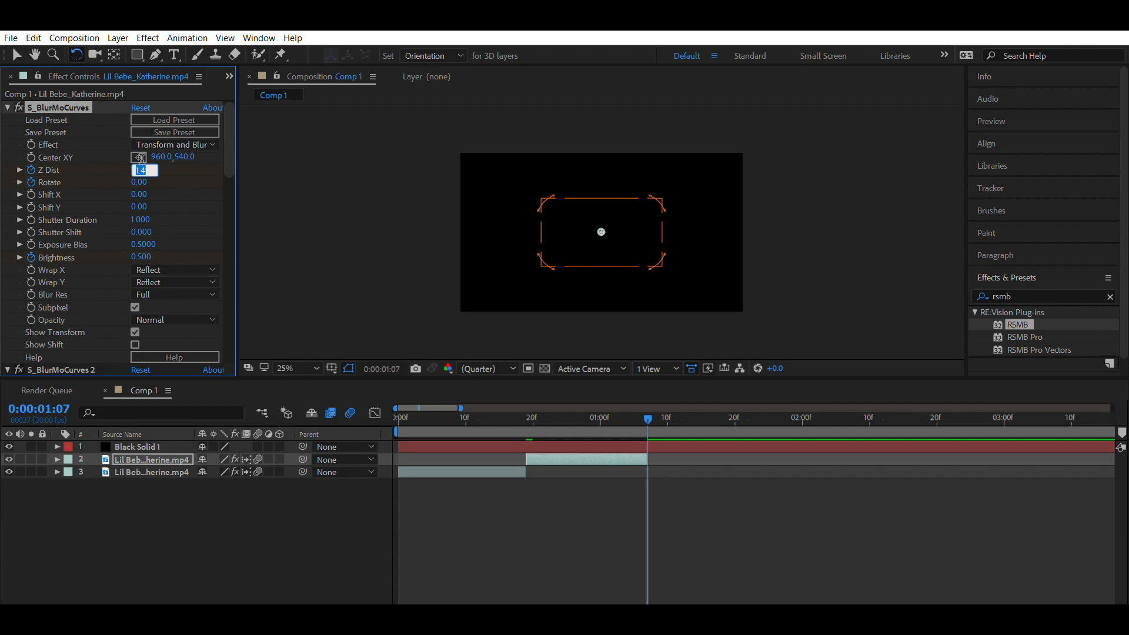
{"action": "type", "text": "0.8"}
{"action": "key", "text": "Return"}
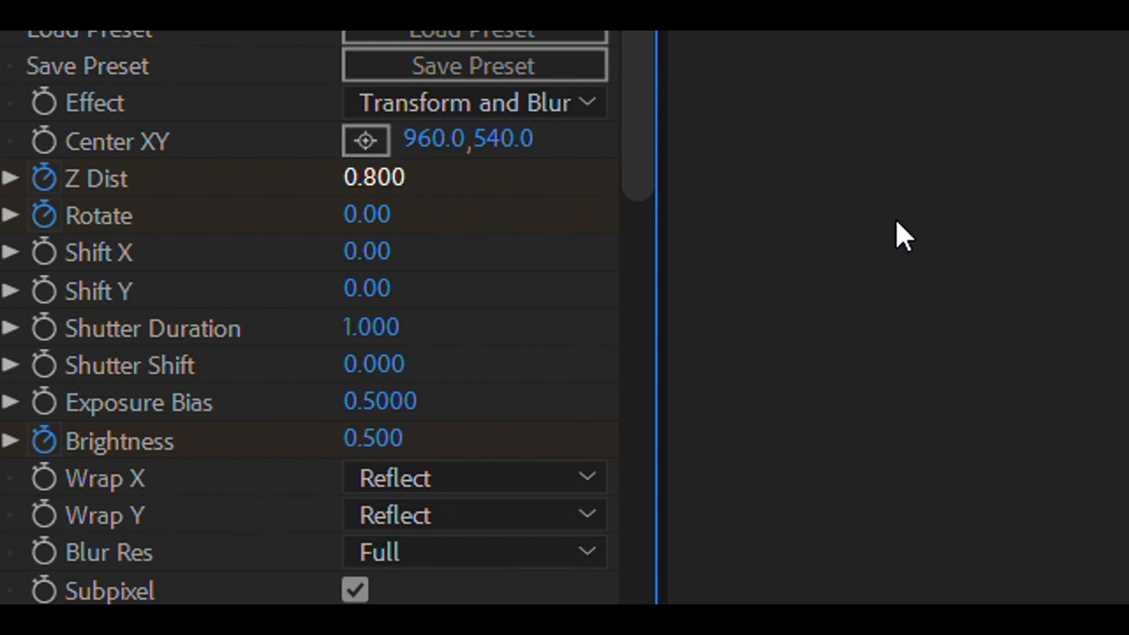
Ease the second clip's Z Dist keyframes and shape the curve to fall steeply at the first keyframe and flatten out.
{"action": "left_click", "coordinate": [1000, 599]}
{"action": "left_click_drag", "start_coordinate": [664, 588], "coordinate": [515, 433]}
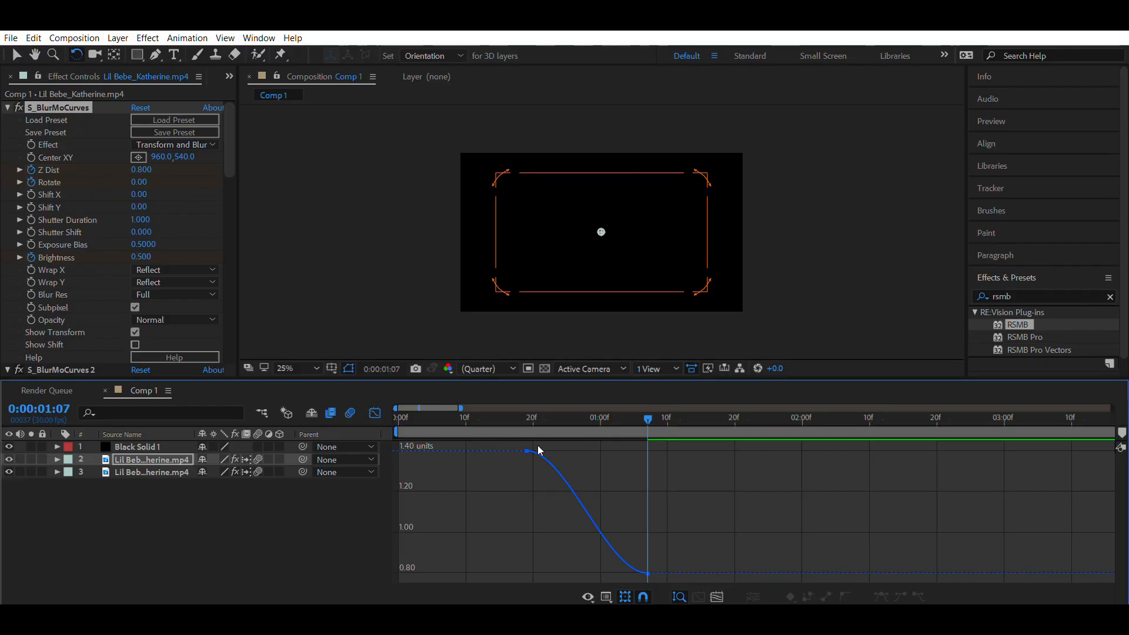
{"action": "left_click", "coordinate": [527, 451]}
{"action": "left_click_drag", "start_coordinate": [567, 451], "coordinate": [480, 554]}
{"action": "left_click_drag", "start_coordinate": [608, 572], "coordinate": [540, 570]}
{"action": "left_click", "coordinate": [375, 413]}
Preview the zoom rotation transition from the start of the composition.
{"action": "left_click_drag", "start_coordinate": [508, 418], "coordinate": [398, 411]}
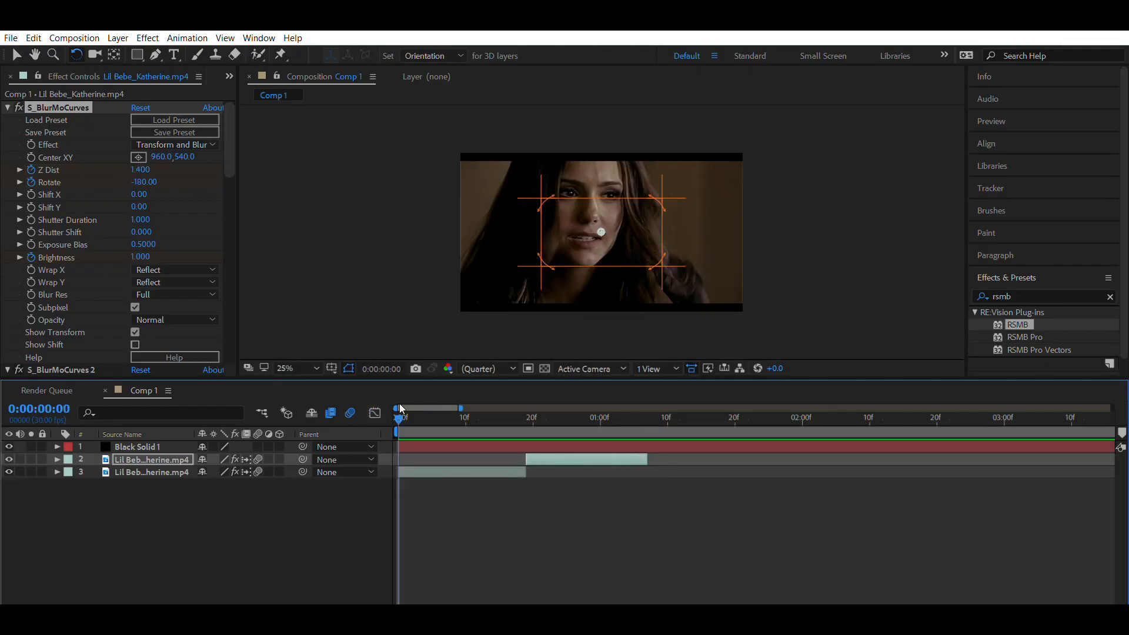
{"action": "key", "text": "space"}
{"action": "key", "text": "space"}
{"action": "key", "text": "space"}
{"action": "key", "text": "space"}
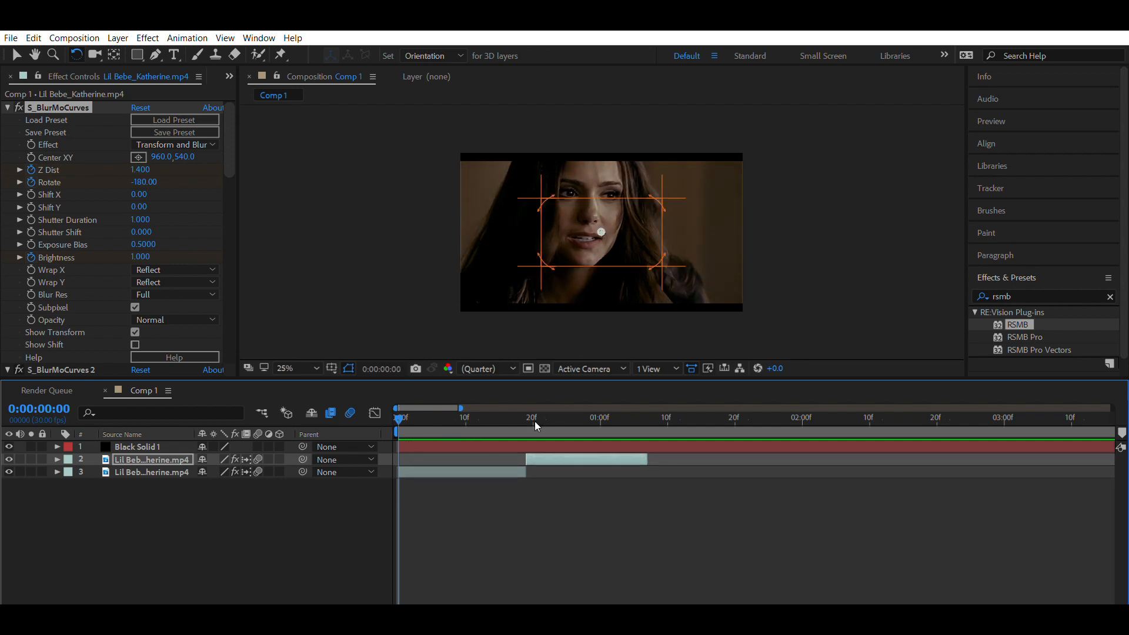